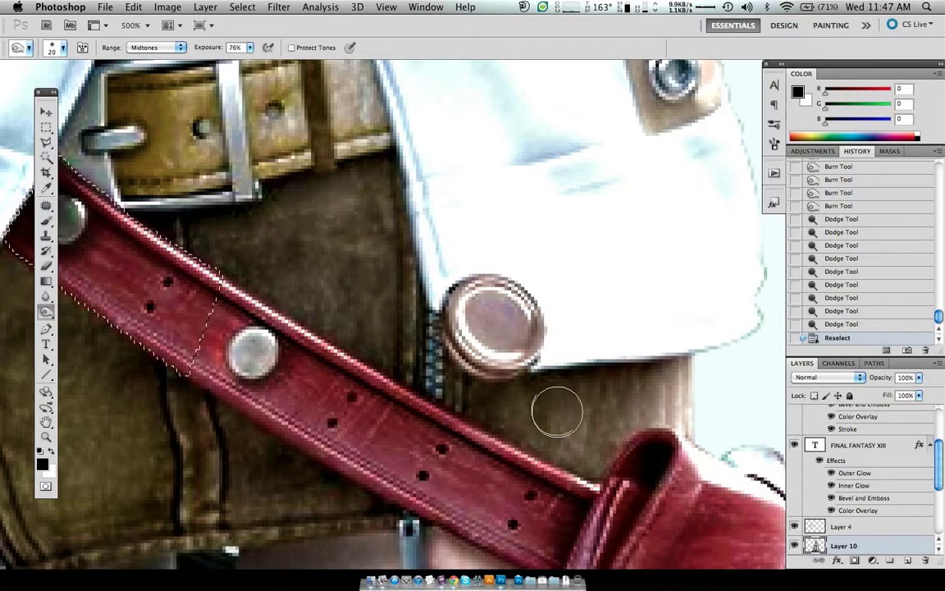
Load the coat layer selection and burn the shadow below the button at Midtones 76% exposure.
{"action": "left_click", "coordinate": [813, 526], "text": "super"}
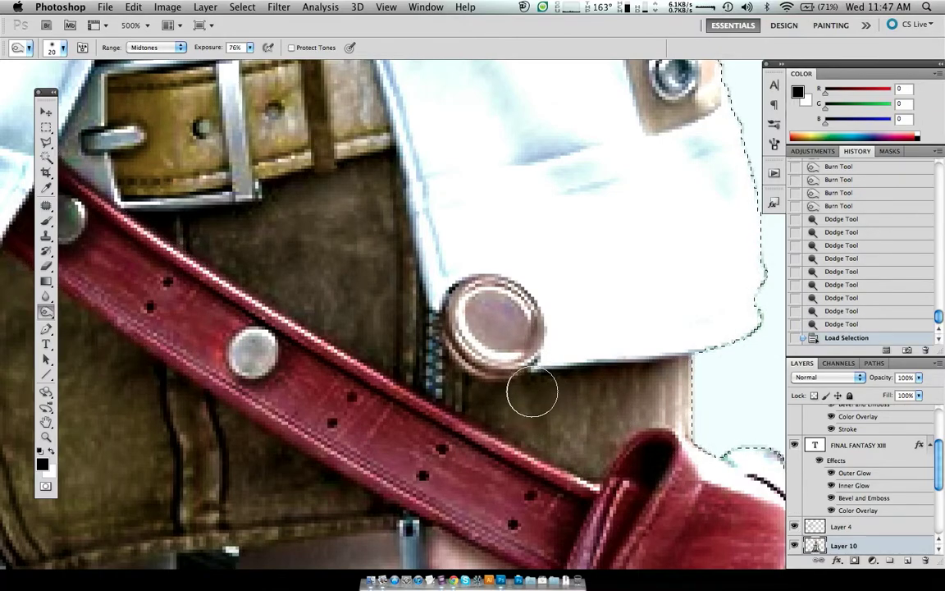
{"action": "left_click_drag", "start_coordinate": [614, 394], "coordinate": [492, 386]}
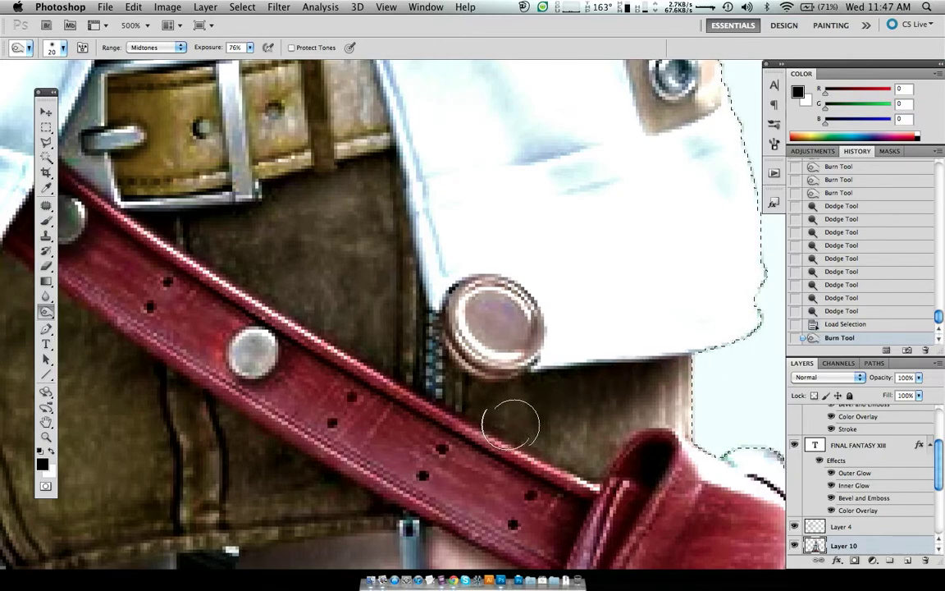
{"action": "key", "text": "super+z"}
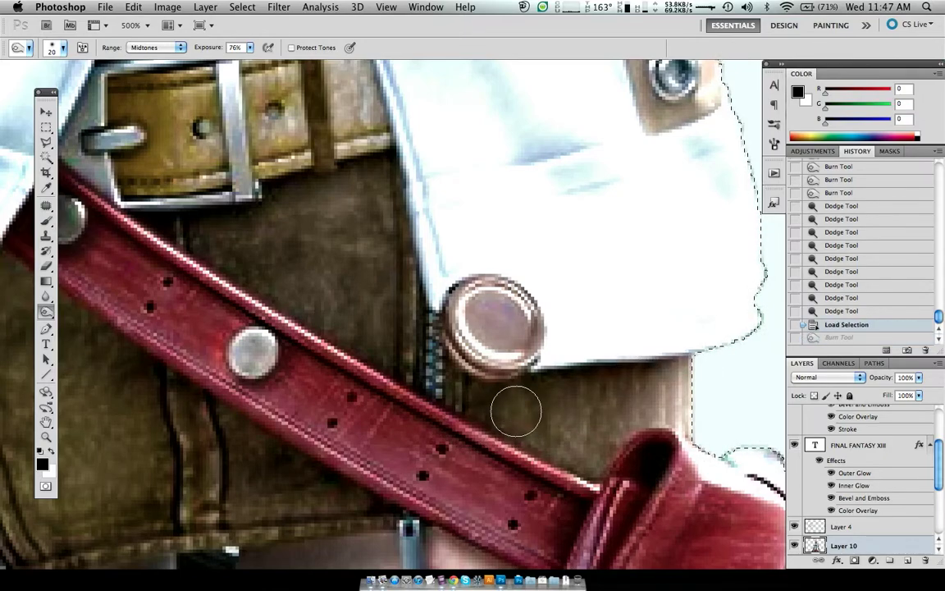
{"action": "key", "text": "bracketright"}
{"action": "key", "text": "bracketright"}
{"action": "key", "text": "bracketright"}
{"action": "left_click_drag", "start_coordinate": [651, 390], "coordinate": [484, 390]}
Deselect, zoom out to 100%, and step through history to compare the burn.
{"action": "key", "text": "super+d"}
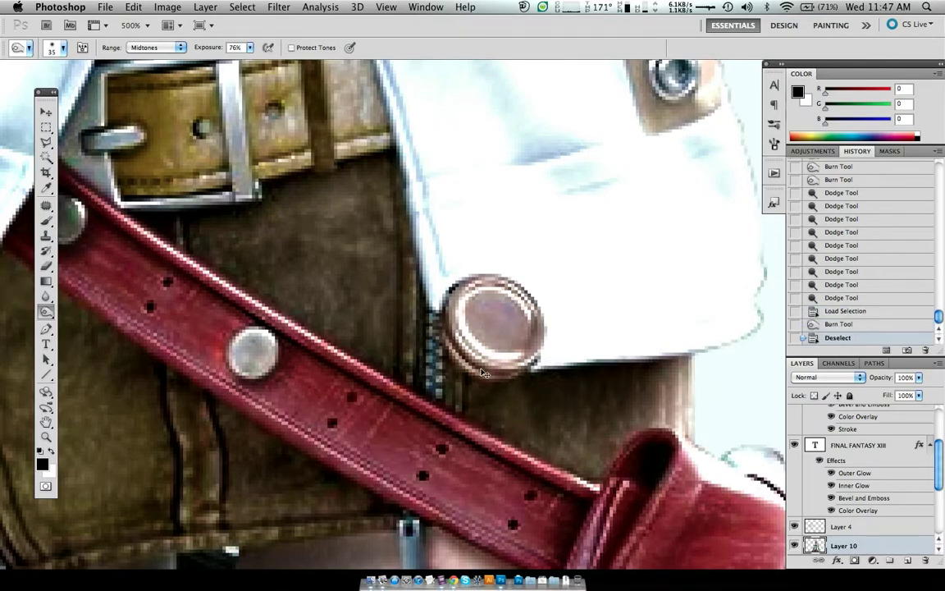
{"action": "key", "text": "super+alt+0"}
{"action": "scroll", "coordinate": [476, 345], "scroll_direction": "down", "scroll_amount": 3}
{"action": "key", "text": "super+alt+z"}
{"action": "key", "text": "super+alt+z"}
{"action": "key", "text": "super+alt+z"}
{"action": "key", "text": "super+alt+z"}
{"action": "key", "text": "super+alt+z"}
{"action": "key", "text": "super+shift+z"}
{"action": "key", "text": "super+shift+z"}
{"action": "key", "text": "super+shift+z"}
{"action": "key", "text": "super+shift+z"}
{"action": "key", "text": "super+shift+z"}
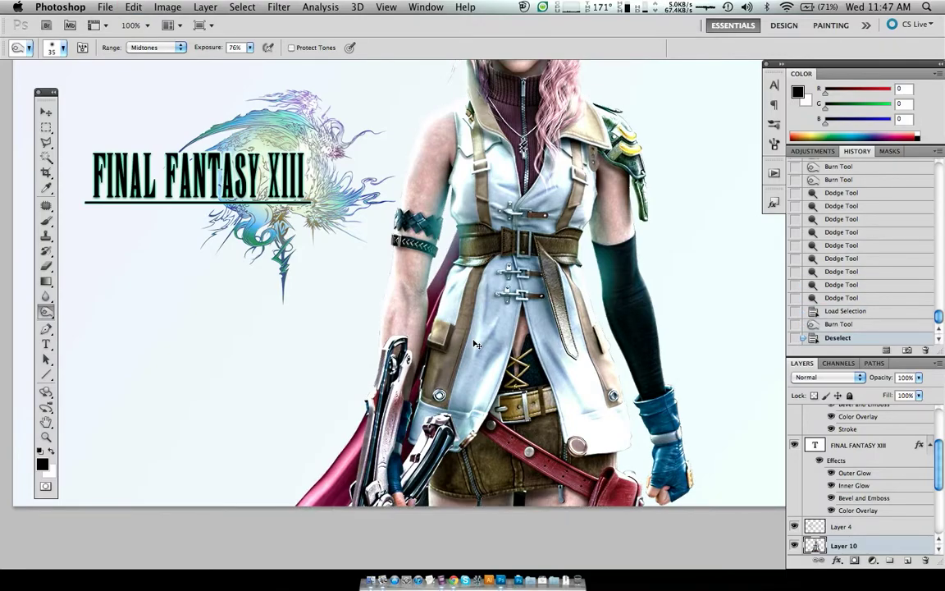
Zoom to 500%, try and undo a burn below the button, then deselect.
{"action": "scroll", "coordinate": [476, 345], "scroll_direction": "up", "scroll_amount": 5}
{"action": "scroll", "coordinate": [476, 345], "scroll_direction": "down", "scroll_amount": 5}
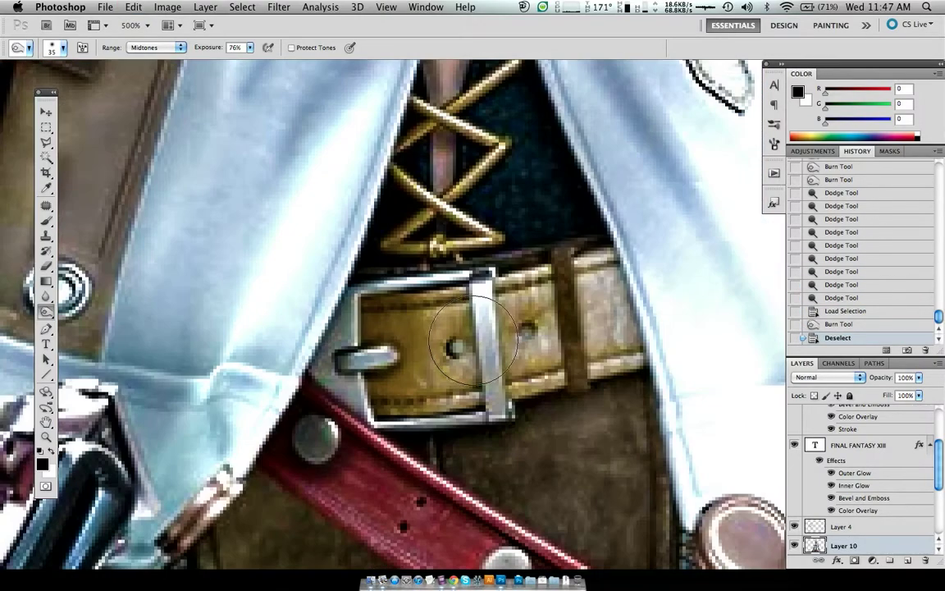
{"action": "scroll", "coordinate": [476, 344], "scroll_direction": "down", "scroll_amount": 4}
{"action": "key", "text": "super+alt+z"}
{"action": "key", "text": "super+alt+z"}
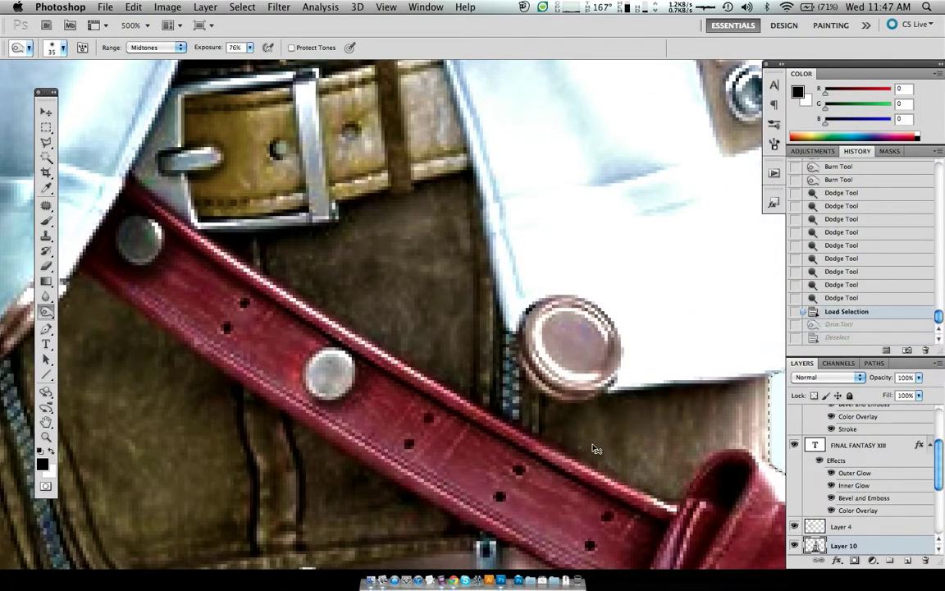
{"action": "mouse_move", "coordinate": [597, 422]}
{"action": "left_mouse_down"}
{"action": "mouse_move", "coordinate": [612, 433]}
{"action": "mouse_move", "coordinate": [587, 422]}
{"action": "left_mouse_up"}
{"action": "key", "text": "super+z"}
{"action": "key", "text": "super+d"}
With a smaller brush at 49% exposure, burn the strap edge beside the zipper.
{"action": "key", "text": "bracketleft"}
{"action": "key", "text": "bracketleft"}
{"action": "key", "text": "bracketleft"}
{"action": "key", "text": "bracketleft"}
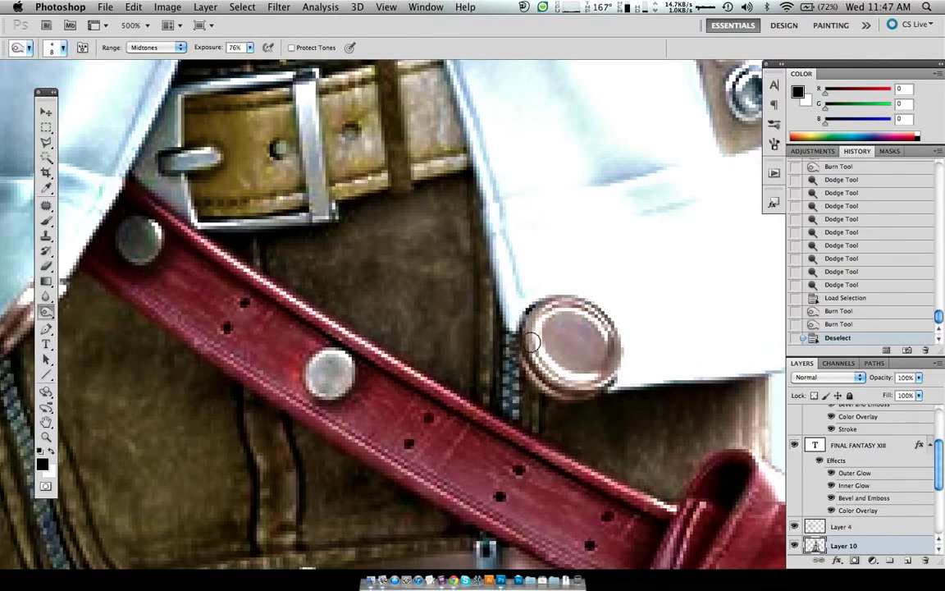
{"action": "left_click_drag", "start_coordinate": [205, 51], "coordinate": [170, 47]}
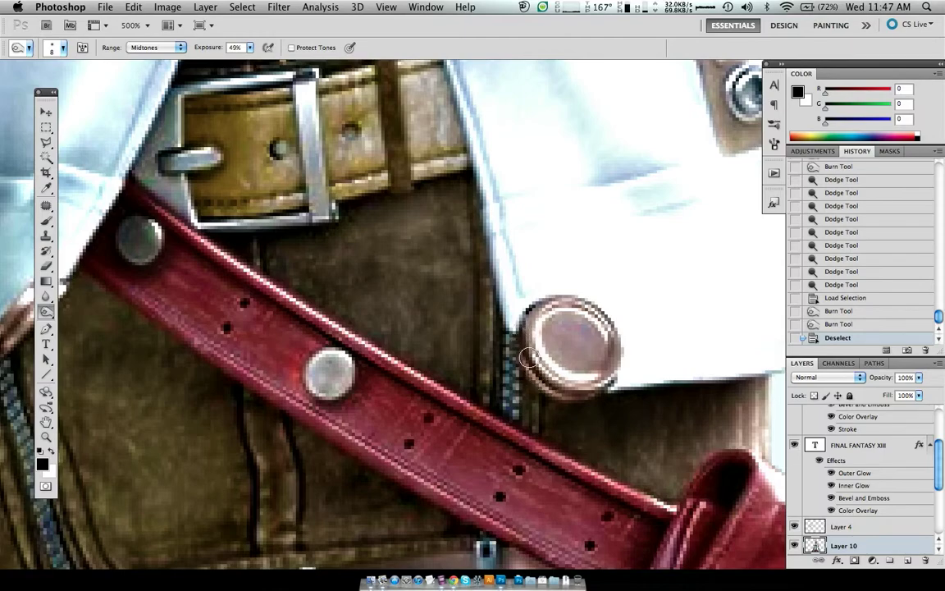
{"action": "left_click_drag", "start_coordinate": [520, 342], "coordinate": [522, 343]}
{"action": "key", "text": "ctrl+z"}
{"action": "key", "text": "ctrl+z"}
{"action": "key", "text": "bracketleft"}
{"action": "key", "text": "bracketleft"}
{"action": "key", "text": "bracketleft"}
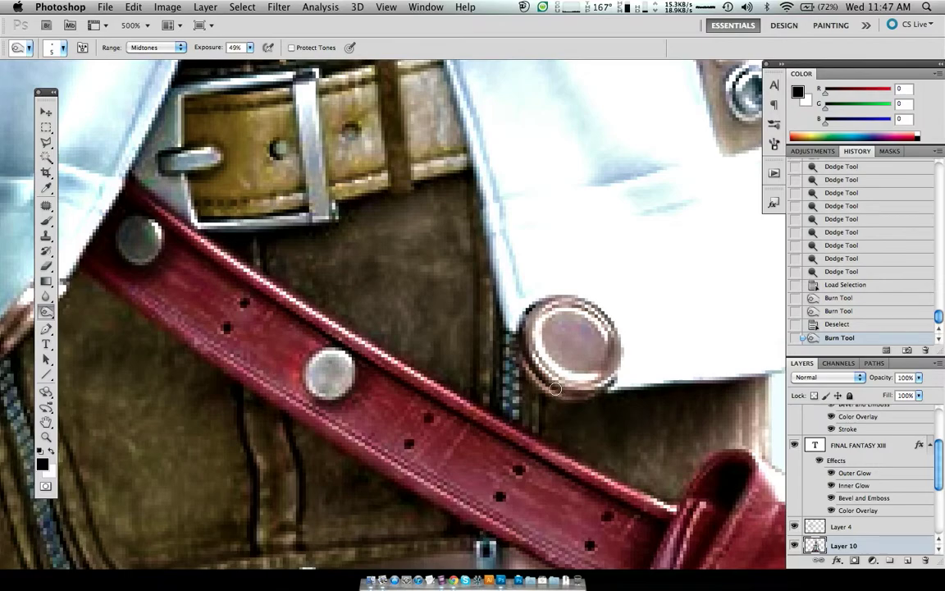
{"action": "left_click_drag", "start_coordinate": [589, 394], "coordinate": [496, 352]}
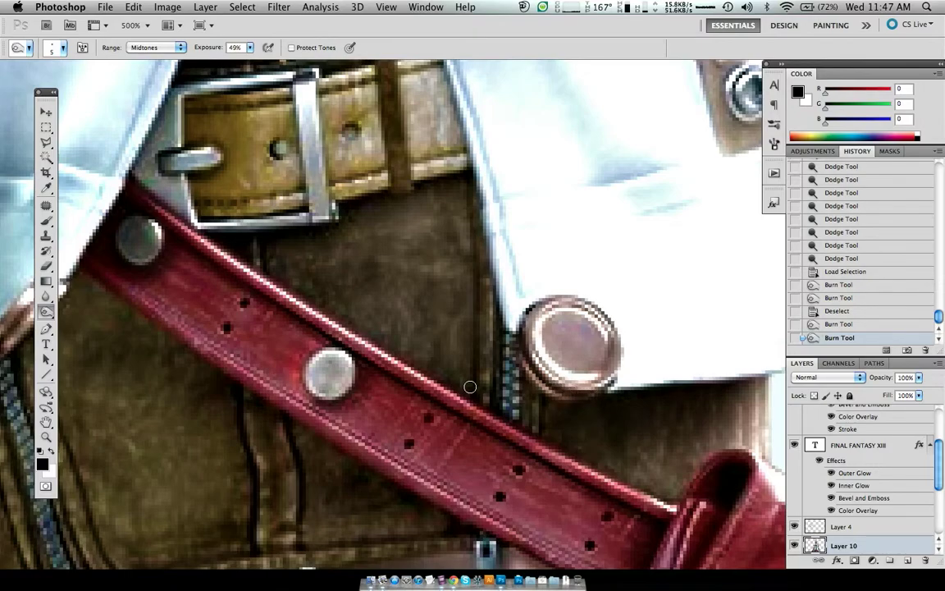
Try a finer burn on the button's upper rim, undo it, and restore 100% exposure.
{"action": "key", "text": "bracketleft"}
{"action": "key", "text": "bracketleft"}
{"action": "left_click_drag", "start_coordinate": [537, 316], "coordinate": [564, 301]}
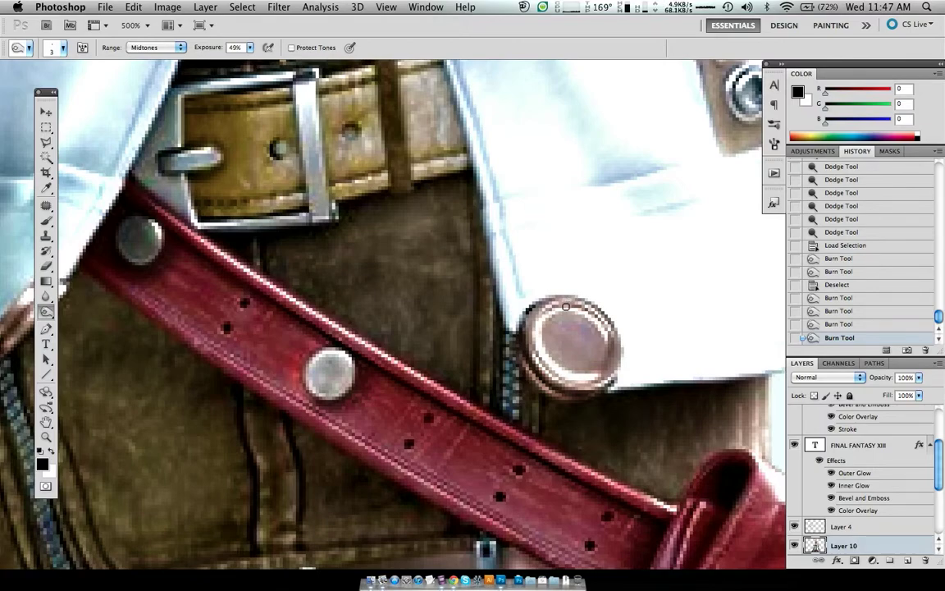
{"action": "key", "text": "ctrl+alt+z"}
{"action": "key", "text": "ctrl+alt+z"}
{"action": "left_click_drag", "start_coordinate": [213, 45], "coordinate": [468, 176]}
Burn seven small touches around the coat button's rim, undoing the last two.
{"action": "left_click", "coordinate": [542, 312]}
{"action": "left_click", "coordinate": [566, 305]}
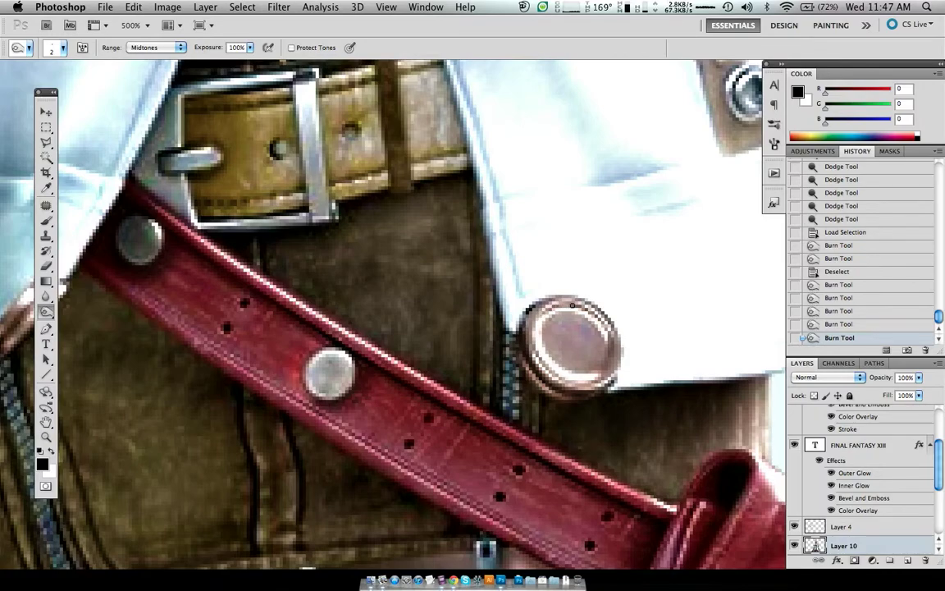
{"action": "left_click", "coordinate": [590, 312]}
{"action": "left_click", "coordinate": [606, 328]}
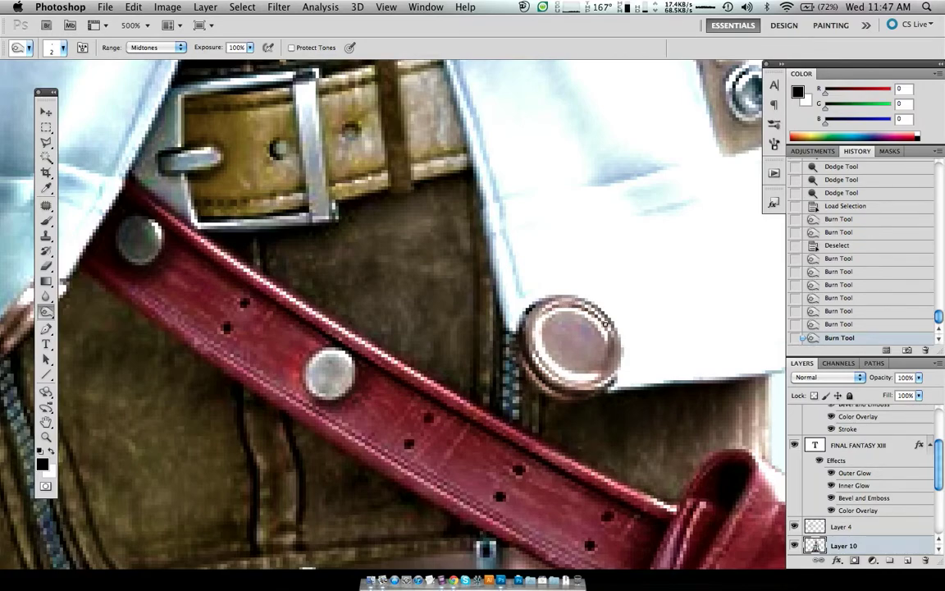
{"action": "left_click", "coordinate": [608, 345]}
{"action": "left_click", "coordinate": [609, 354]}
{"action": "left_click", "coordinate": [600, 371]}
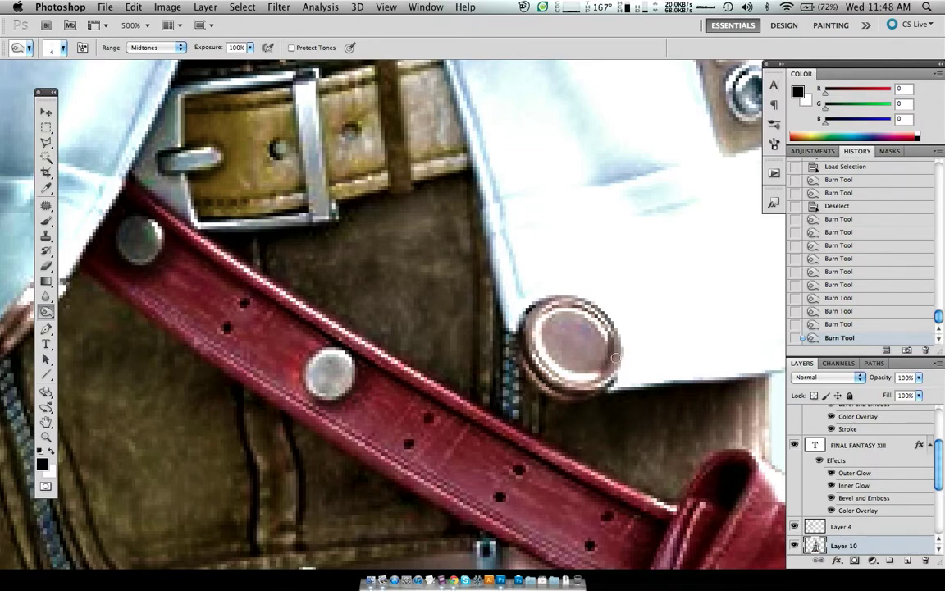
{"action": "key", "text": "ctrl+alt+z"}
{"action": "key", "text": "ctrl+alt+z"}
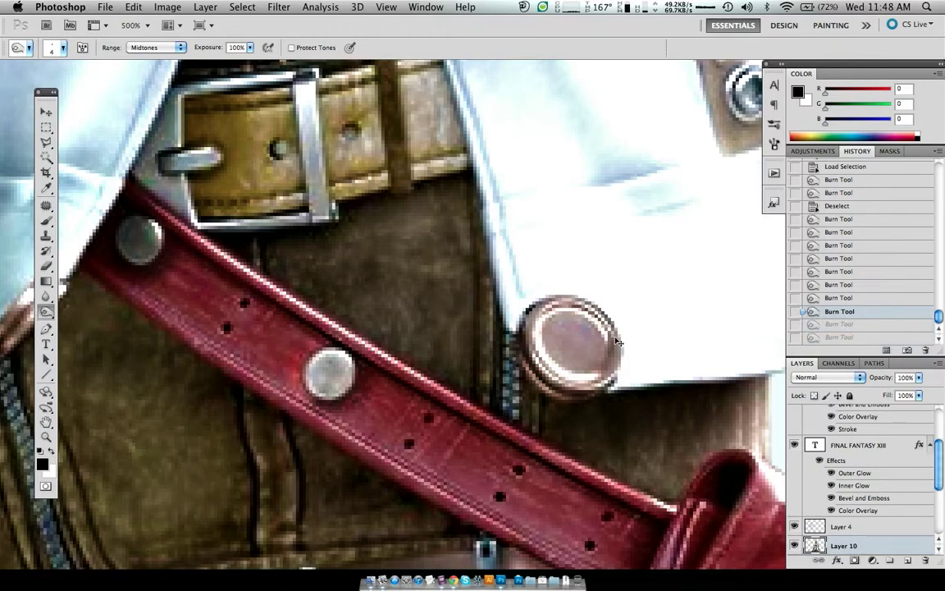
Burn one stroke along the button rim, compare before and after, and zoom out to 100%.
{"action": "left_click_drag", "start_coordinate": [553, 307], "coordinate": [600, 377]}
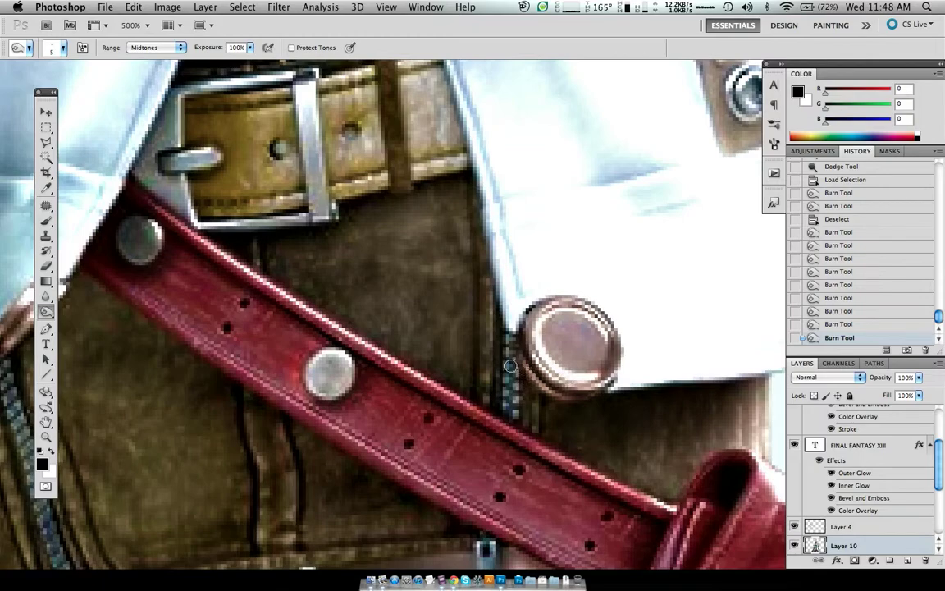
{"action": "key", "text": "super+z"}
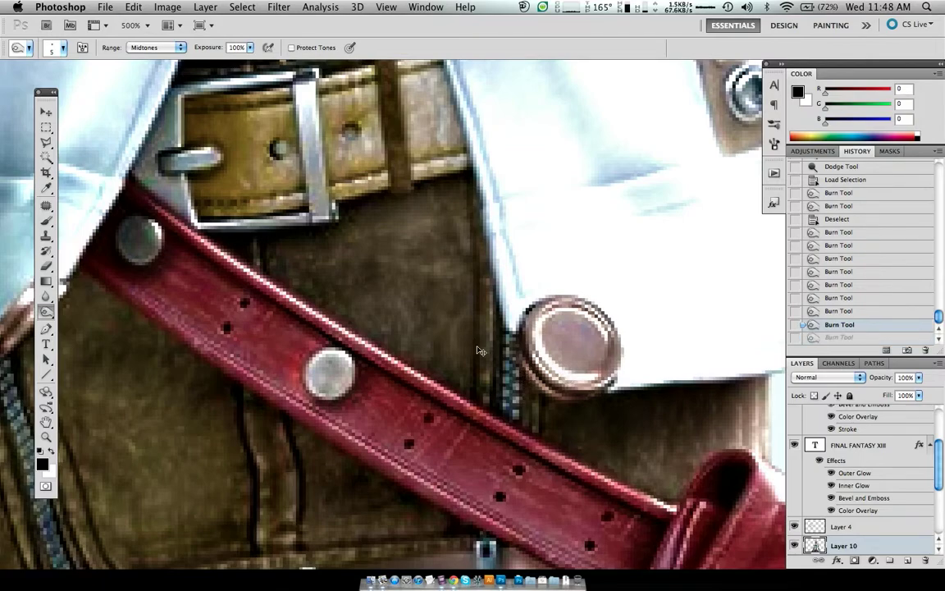
{"action": "key", "text": "super+z"}
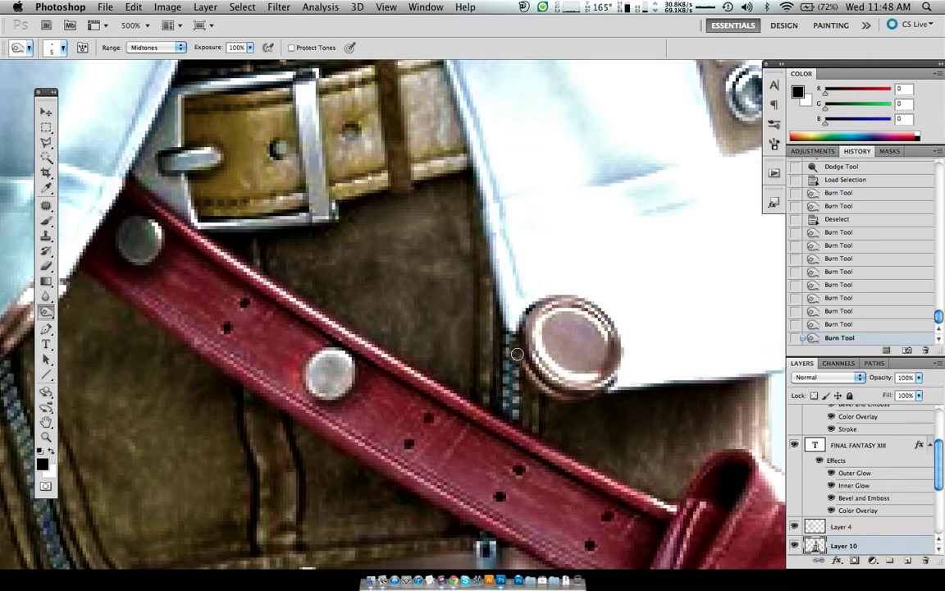
{"action": "scroll", "coordinate": [517, 357], "scroll_direction": "up", "scroll_amount": 10}
{"action": "scroll", "coordinate": [517, 357], "scroll_direction": "left", "scroll_amount": 5}
{"action": "key", "text": "super+1"}
{"action": "key", "text": "alt+super+z"}
{"action": "key", "text": "alt+super+z"}
{"action": "key", "text": "shift+super+z"}
{"action": "key", "text": "shift+super+z"}
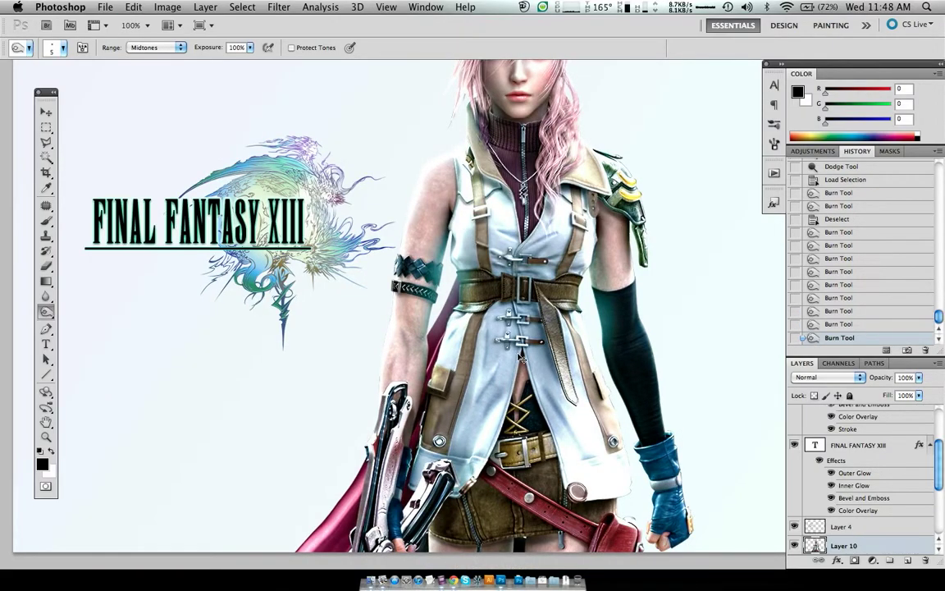
Undo the last burn and zoom back in to 500% on the coat button.
{"action": "key", "text": "alt+super+z"}
{"action": "scroll", "coordinate": [518, 358], "scroll_direction": "up", "scroll_amount": 4}
{"action": "scroll", "coordinate": [517, 353], "scroll_direction": "down", "scroll_amount": 3}
{"action": "scroll", "coordinate": [517, 353], "scroll_direction": "down", "scroll_amount": 5}
{"action": "scroll", "coordinate": [517, 353], "scroll_direction": "down", "scroll_amount": 3}
{"action": "scroll", "coordinate": [517, 354], "scroll_direction": "down", "scroll_amount": 1}
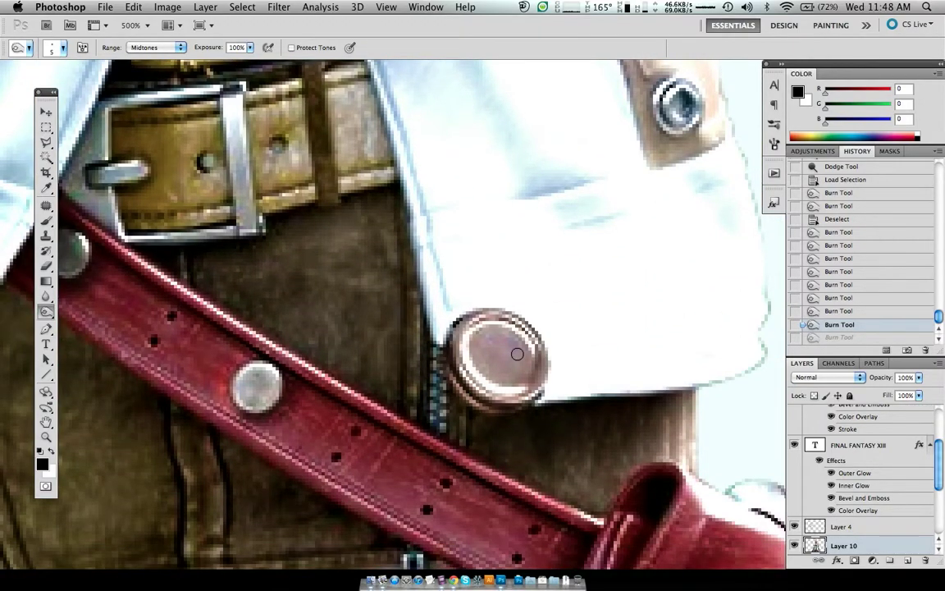
Burn the button's centre once with a 15 px brush at 34% exposure.
{"action": "key", "text": "bracketright"}
{"action": "key", "text": "bracketright"}
{"action": "key", "text": "bracketright"}
{"action": "left_click_drag", "start_coordinate": [211, 45], "coordinate": [160, 49]}
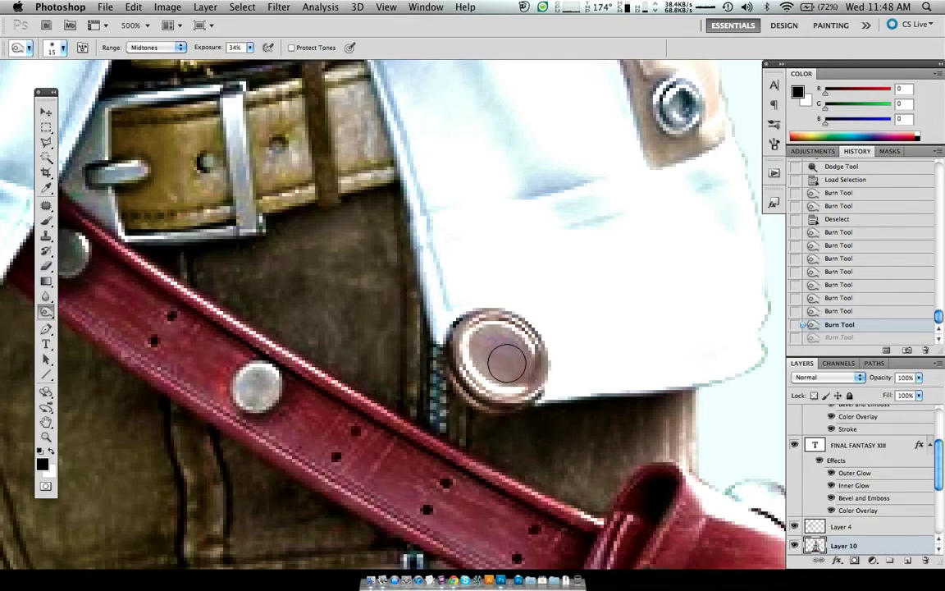
{"action": "left_click", "coordinate": [510, 348]}
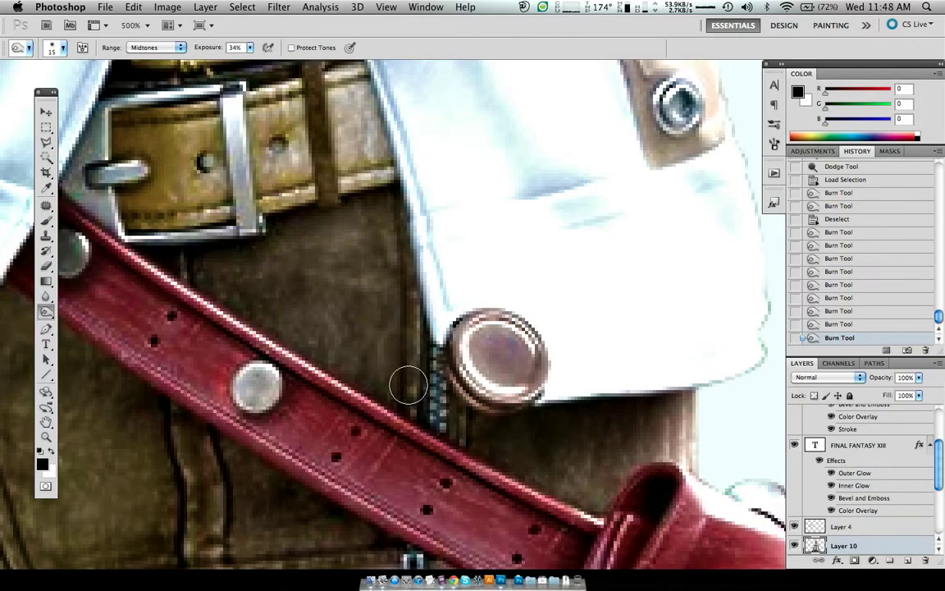
{"action": "scroll", "coordinate": [411, 383], "scroll_direction": "down", "scroll_amount": 3}
{"action": "key", "text": "shift+o"}
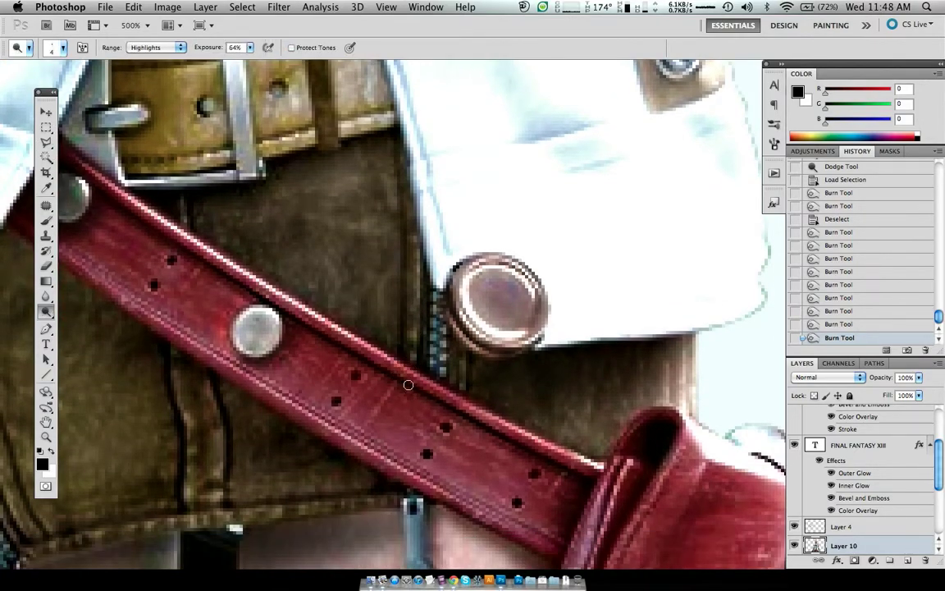
Dodge the zipper edge left of the button at Highlights 64%, then compare with Layer 10's visibility.
{"action": "mouse_move", "coordinate": [452, 322]}
{"action": "left_mouse_down"}
{"action": "mouse_move", "coordinate": [435, 303]}
{"action": "mouse_move", "coordinate": [489, 342]}
{"action": "left_mouse_up"}
{"action": "key", "text": "ctrl+alt+z"}
{"action": "key", "text": "ctrl+alt+z"}
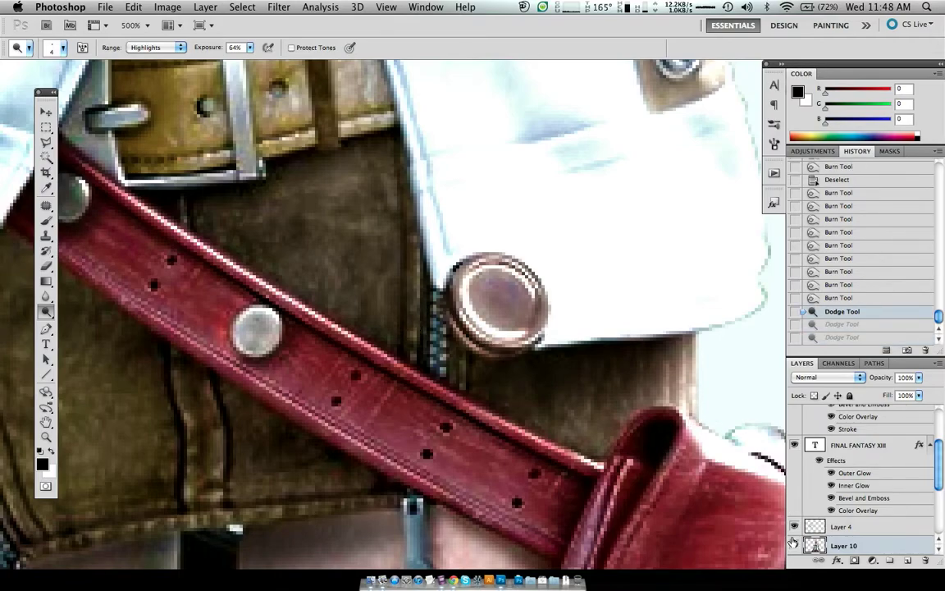
{"action": "left_click", "coordinate": [795, 546]}
Return to Burn, try and undo a 1 px touch, and set exposure to 100%.
{"action": "key", "text": "shift+o"}
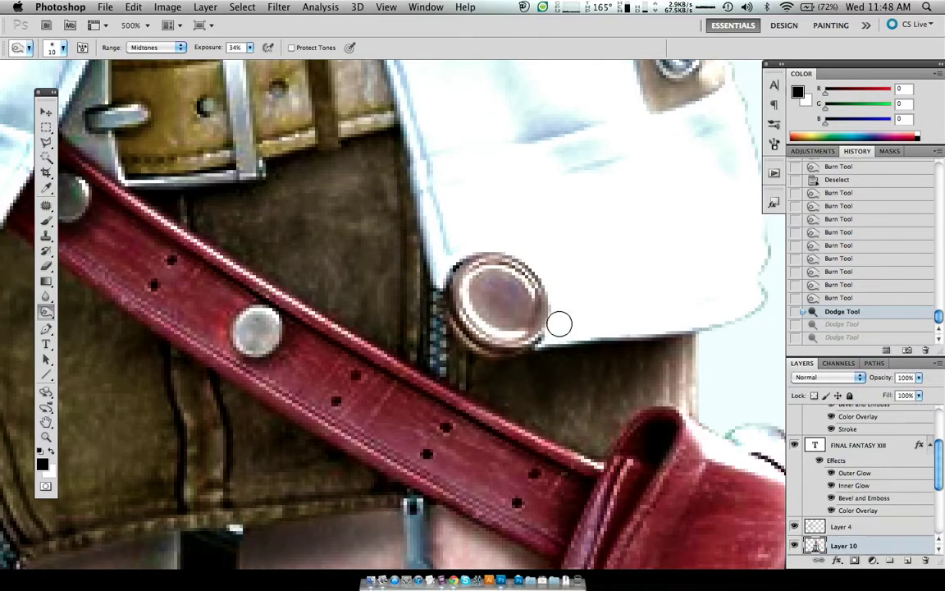
{"action": "key", "text": "bracketleft"}
{"action": "left_click", "coordinate": [433, 300]}
{"action": "key", "text": "ctrl+z"}
{"action": "left_click_drag", "start_coordinate": [205, 47], "coordinate": [242, 48]}
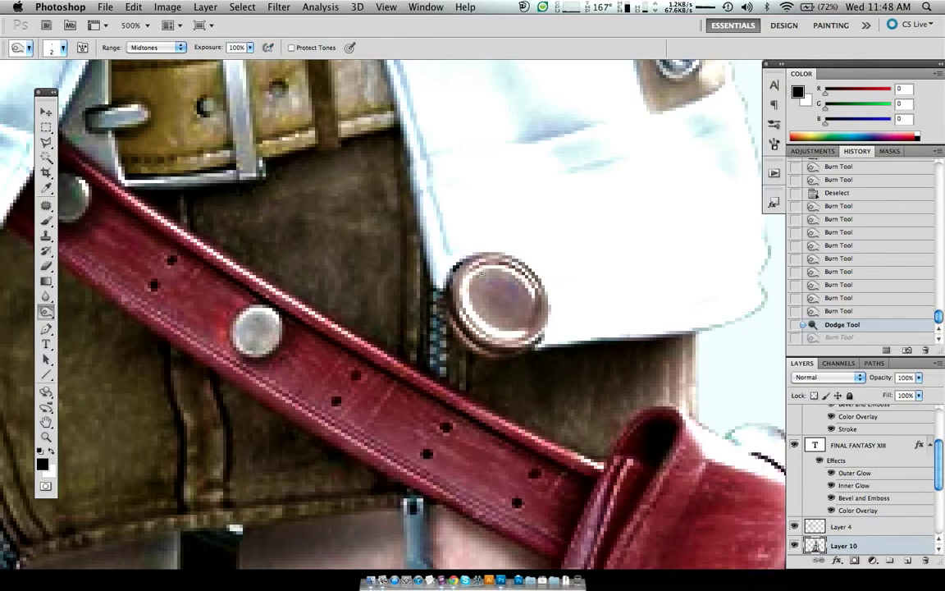
Add nine tiny full-strength burn touches along the button's lower edge and the jacket near the strap.
{"action": "key", "text": "ctrl+z"}
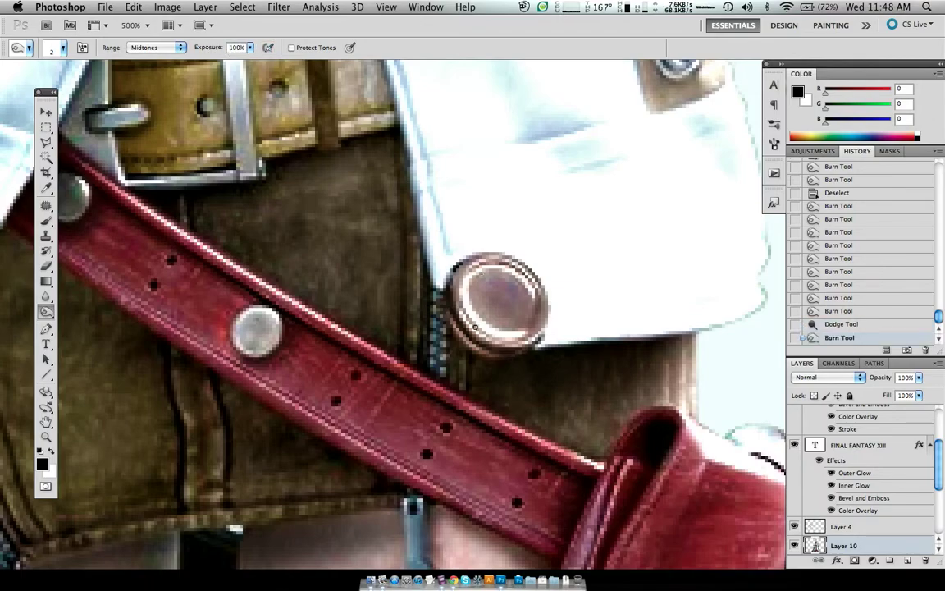
{"action": "left_click", "coordinate": [474, 326]}
{"action": "left_click", "coordinate": [493, 338]}
{"action": "left_click", "coordinate": [535, 336]}
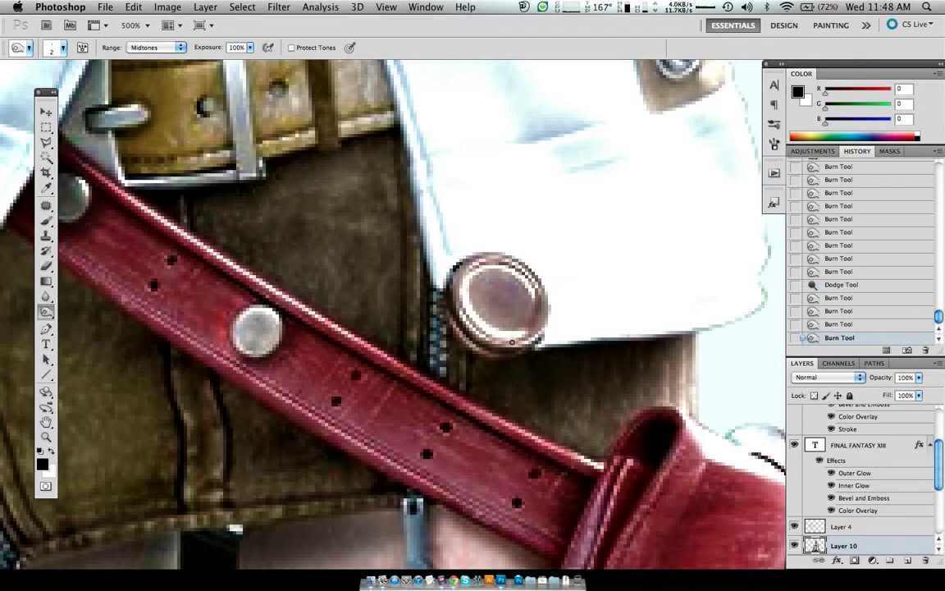
{"action": "left_click", "coordinate": [533, 334]}
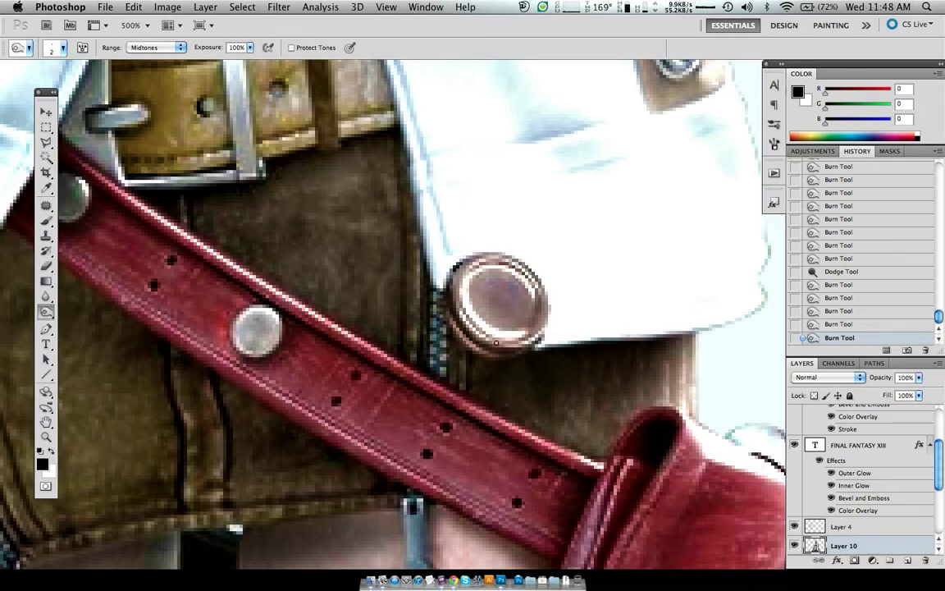
{"action": "left_click", "coordinate": [508, 340]}
{"action": "left_click", "coordinate": [491, 336]}
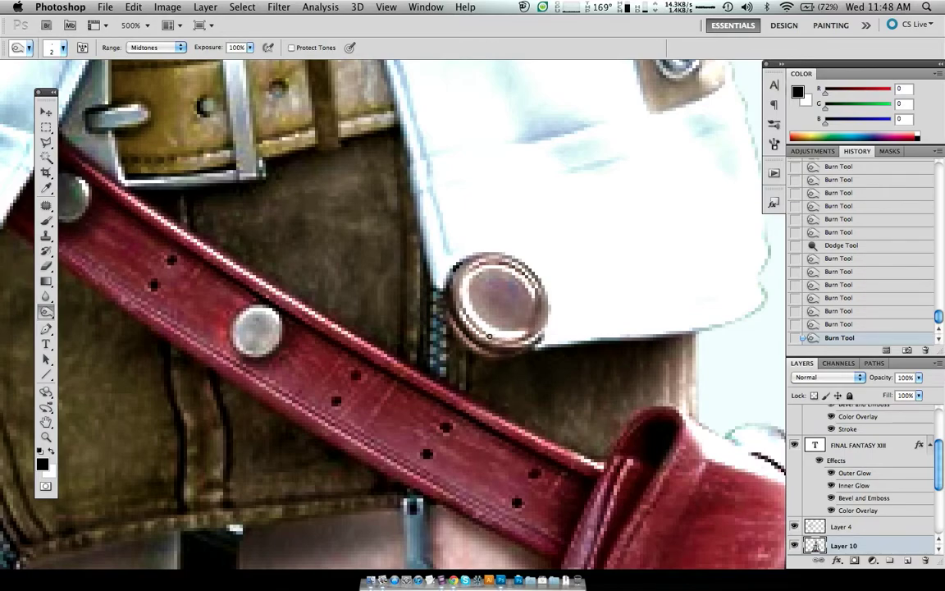
{"action": "left_click", "coordinate": [473, 326]}
{"action": "left_click", "coordinate": [424, 289]}
{"action": "left_click", "coordinate": [414, 272]}
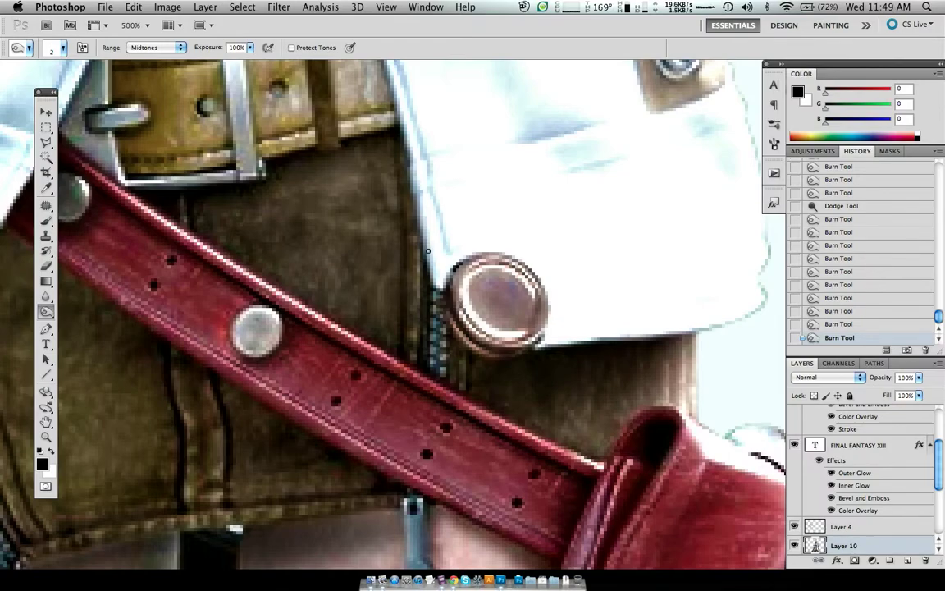
At the zipper top, burn the collar edge with a larger brush, redoing one stroke.
{"action": "scroll", "coordinate": [421, 258], "scroll_direction": "down", "scroll_amount": 5}
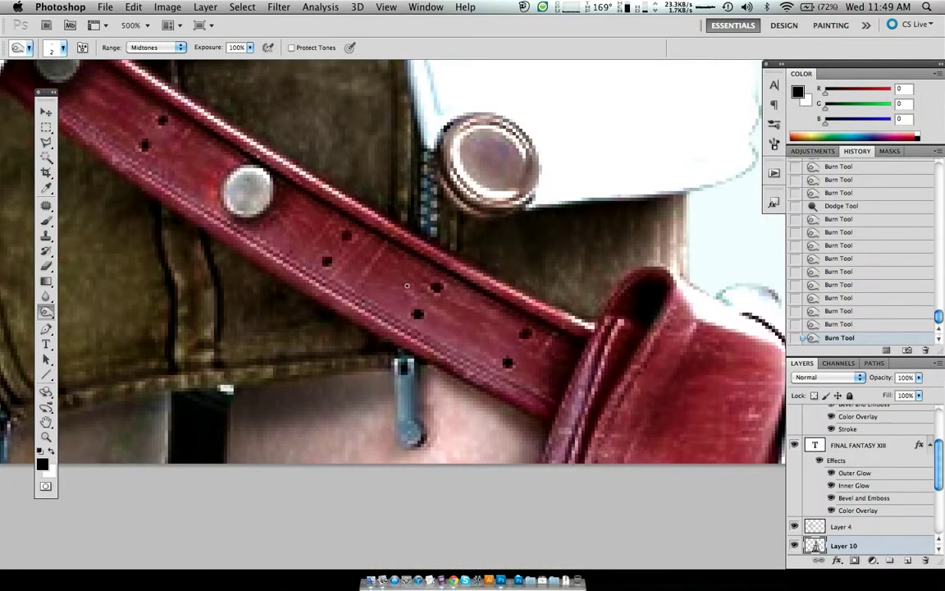
{"action": "scroll", "coordinate": [407, 285], "scroll_direction": "right", "scroll_amount": 3}
{"action": "scroll", "coordinate": [407, 286], "scroll_direction": "down", "scroll_amount": 3}
{"action": "scroll", "coordinate": [407, 285], "scroll_direction": "down", "scroll_amount": 2}
{"action": "scroll", "coordinate": [407, 285], "scroll_direction": "left", "scroll_amount": 2}
{"action": "scroll", "coordinate": [407, 286], "scroll_direction": "left", "scroll_amount": 3}
{"action": "scroll", "coordinate": [407, 286], "scroll_direction": "left", "scroll_amount": 6}
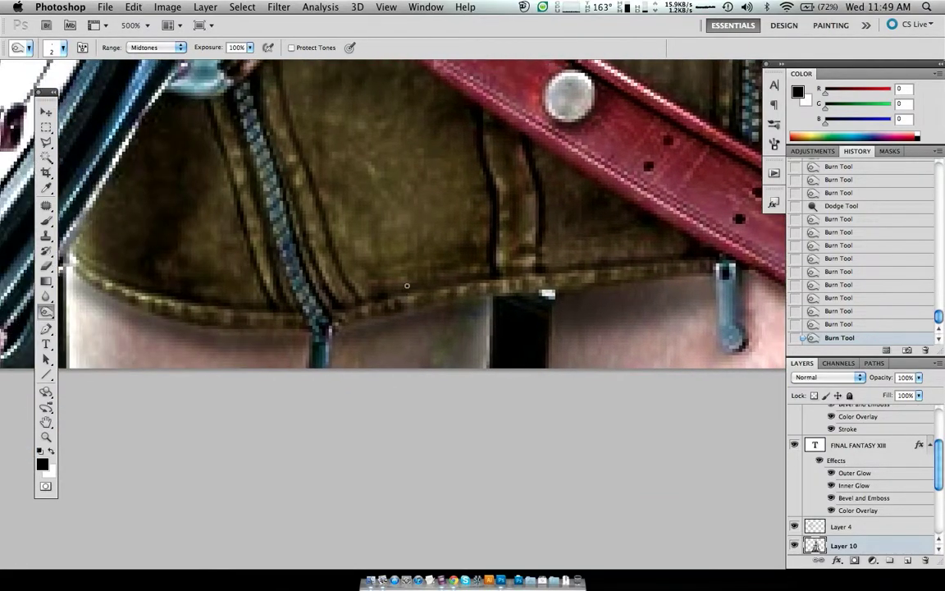
{"action": "scroll", "coordinate": [407, 285], "scroll_direction": "up", "scroll_amount": 2}
{"action": "scroll", "coordinate": [407, 285], "scroll_direction": "left", "scroll_amount": 2}
{"action": "scroll", "coordinate": [407, 286], "scroll_direction": "left", "scroll_amount": 3}
{"action": "scroll", "coordinate": [407, 285], "scroll_direction": "up", "scroll_amount": 1}
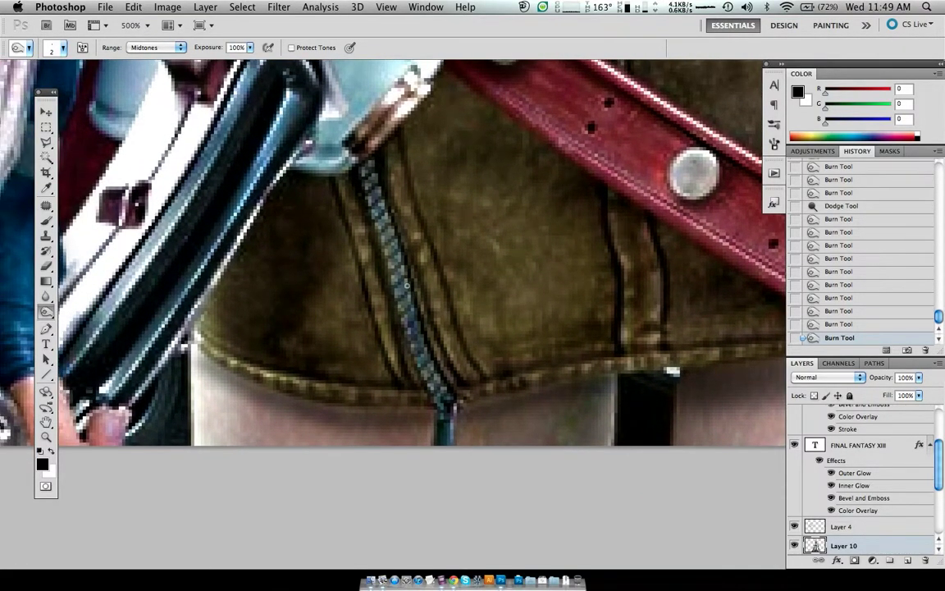
{"action": "scroll", "coordinate": [406, 286], "scroll_direction": "up", "scroll_amount": 3}
{"action": "scroll", "coordinate": [407, 285], "scroll_direction": "up", "scroll_amount": 1}
{"action": "scroll", "coordinate": [407, 285], "scroll_direction": "up", "scroll_amount": 1}
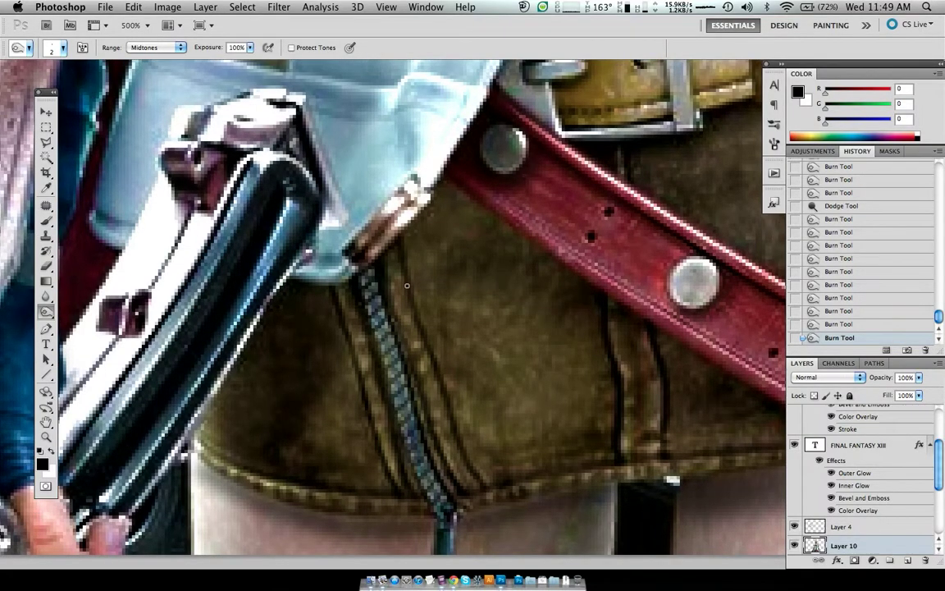
{"action": "scroll", "coordinate": [407, 286], "scroll_direction": "up", "scroll_amount": 2}
{"action": "scroll", "coordinate": [407, 286], "scroll_direction": "right", "scroll_amount": 3}
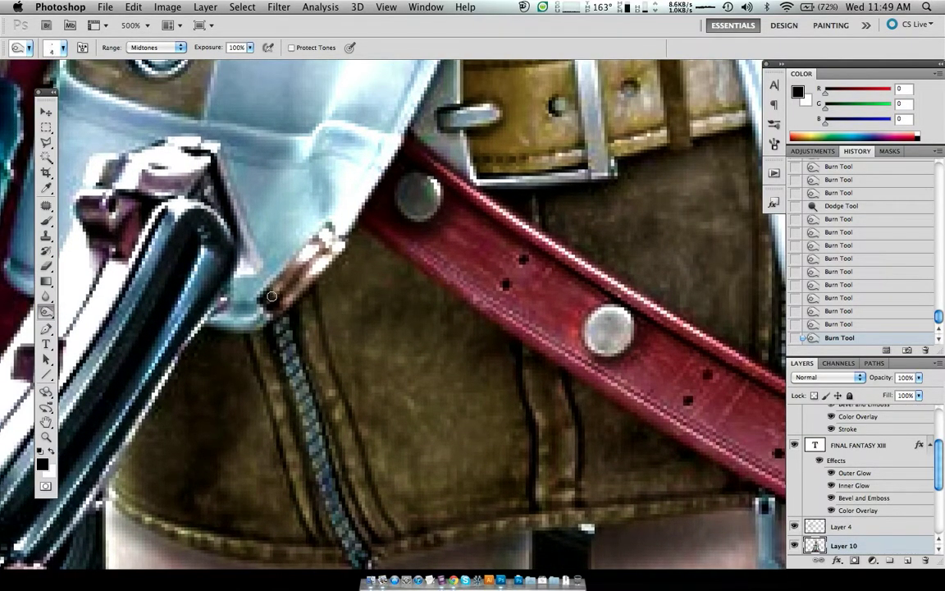
{"action": "key", "text": "bracketright"}
{"action": "key", "text": "bracketright"}
{"action": "key", "text": "bracketright"}
{"action": "key", "text": "bracketright"}
{"action": "key", "text": "bracketright"}
{"action": "mouse_move", "coordinate": [271, 296]}
{"action": "left_mouse_down"}
{"action": "mouse_move", "coordinate": [292, 280]}
{"action": "mouse_move", "coordinate": [263, 251]}
{"action": "left_mouse_up"}
{"action": "key", "text": "ctrl+z"}
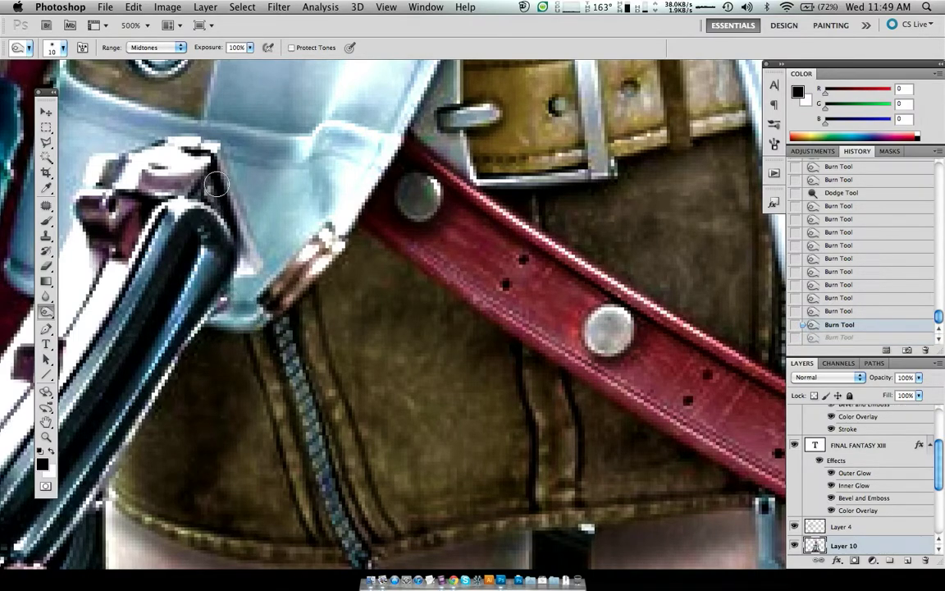
{"action": "left_click_drag", "start_coordinate": [264, 328], "coordinate": [270, 291]}
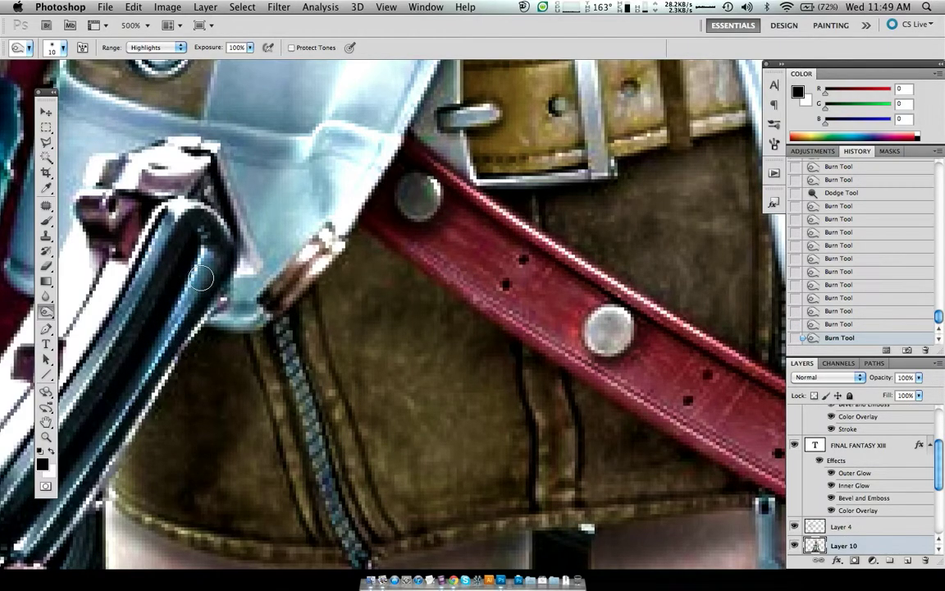
Refine the collar edge with smaller burn strokes, undoing and redoing them to compare.
{"action": "key", "text": "bracketleft"}
{"action": "key", "text": "bracketleft"}
{"action": "key", "text": "bracketleft"}
{"action": "left_click_drag", "start_coordinate": [278, 269], "coordinate": [276, 300]}
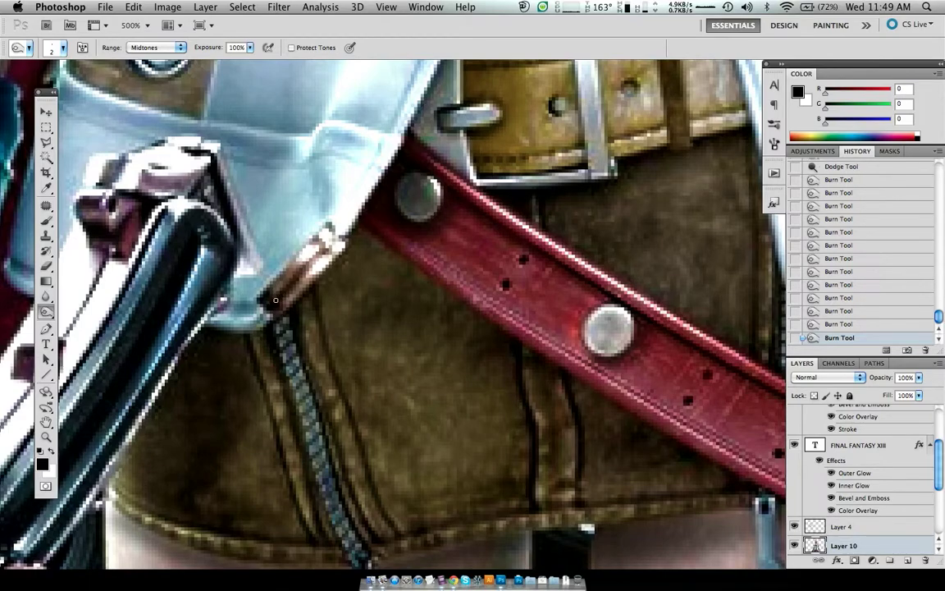
{"action": "left_click", "coordinate": [303, 267]}
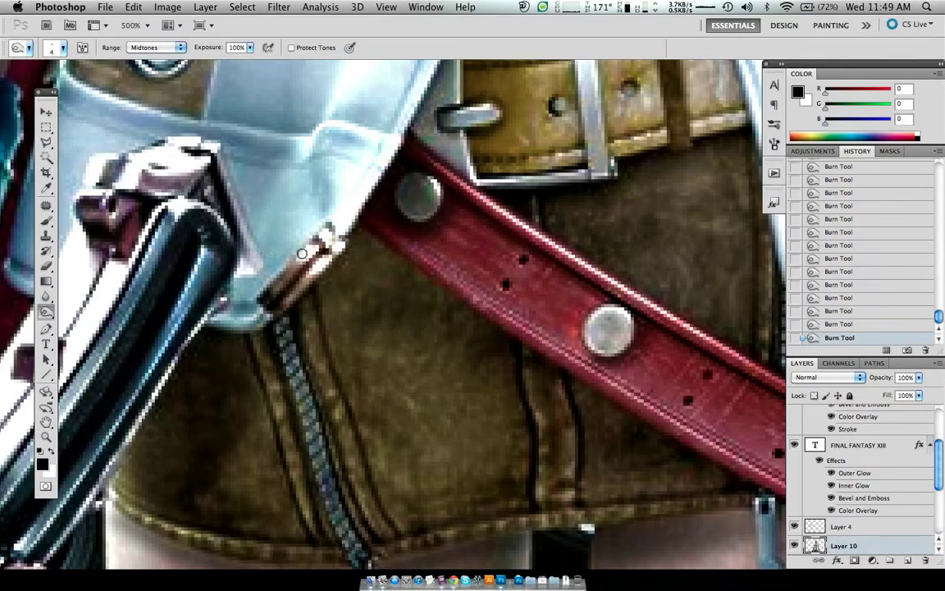
{"action": "key", "text": "ctrl+alt+z"}
{"action": "key", "text": "ctrl+alt+z"}
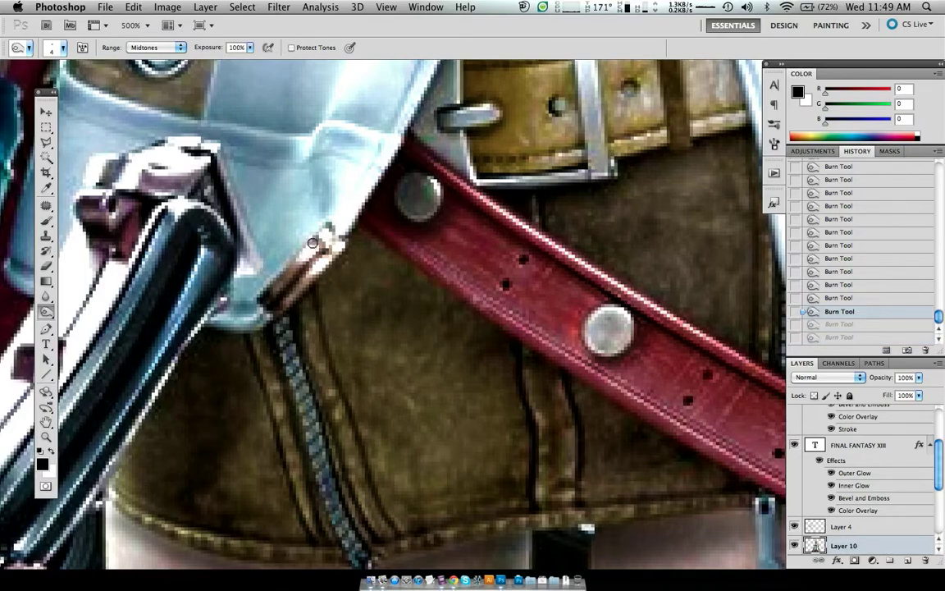
{"action": "key", "text": "ctrl+alt+z"}
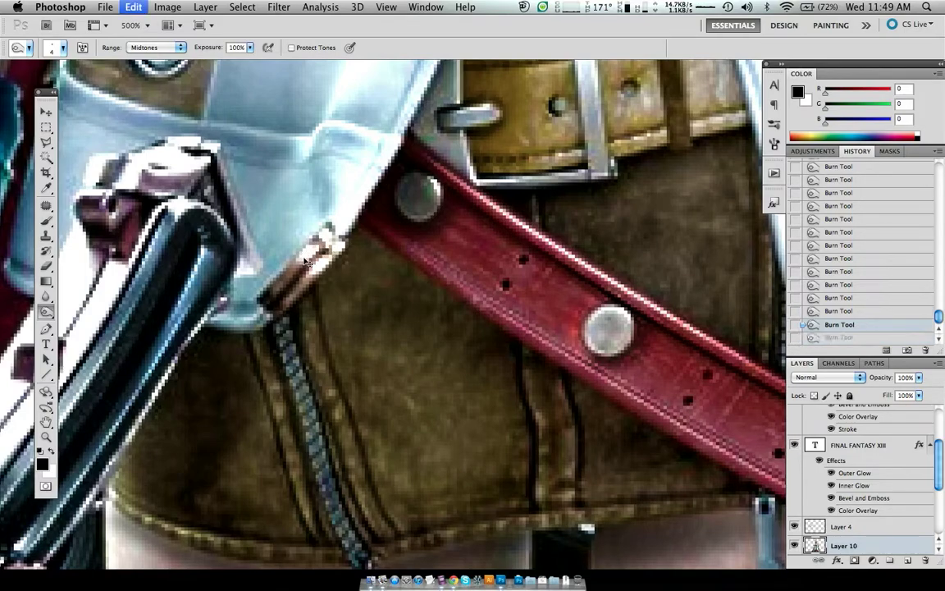
{"action": "key", "text": "ctrl+shift+z"}
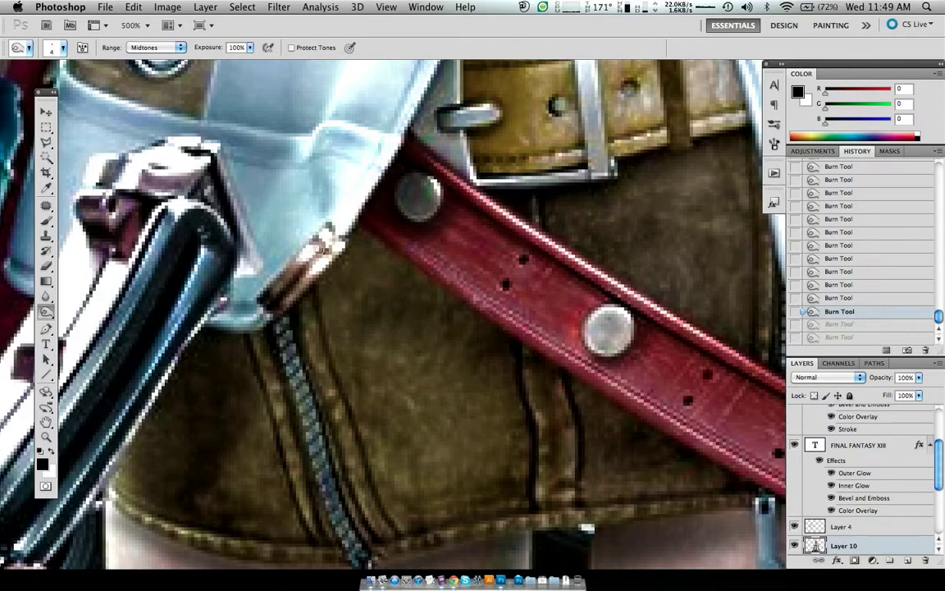
{"action": "key", "text": "ctrl+shift+z"}
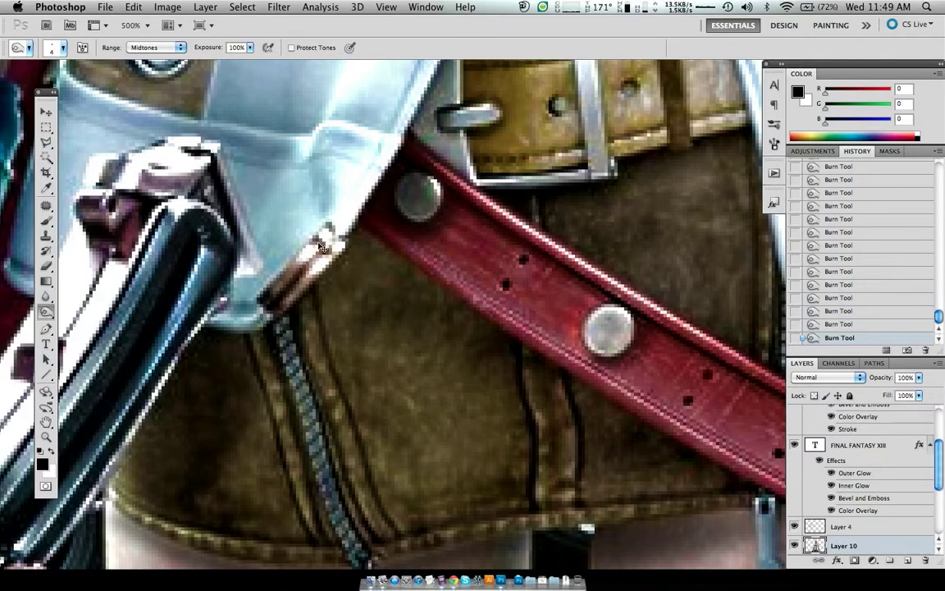
{"action": "key", "text": "ctrl+shift+z"}
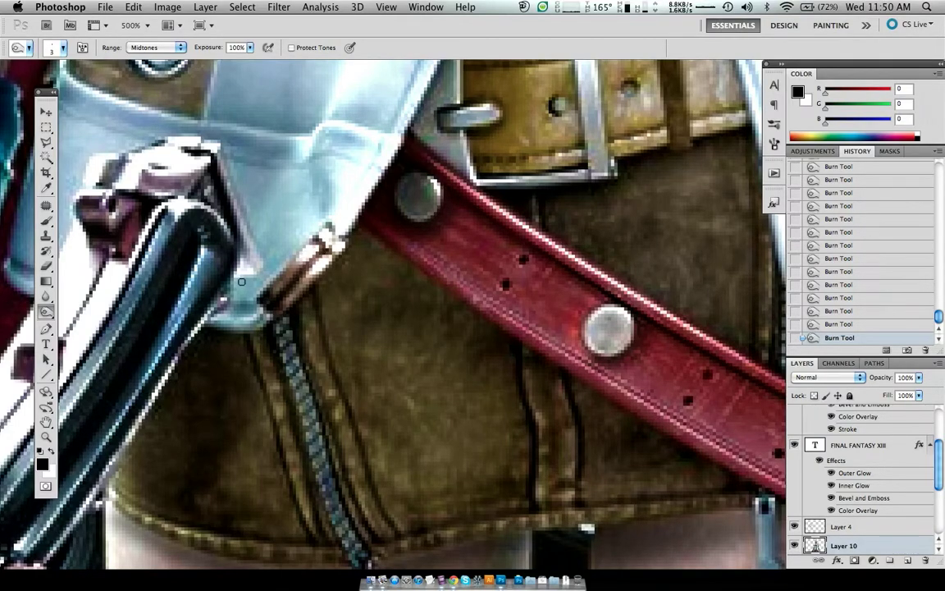
{"action": "scroll", "coordinate": [242, 281], "scroll_direction": "right", "scroll_amount": 2}
Burn along the coat's dark seam at 56% exposure with a slightly larger brush.
{"action": "scroll", "coordinate": [243, 278], "scroll_direction": "right", "scroll_amount": 3}
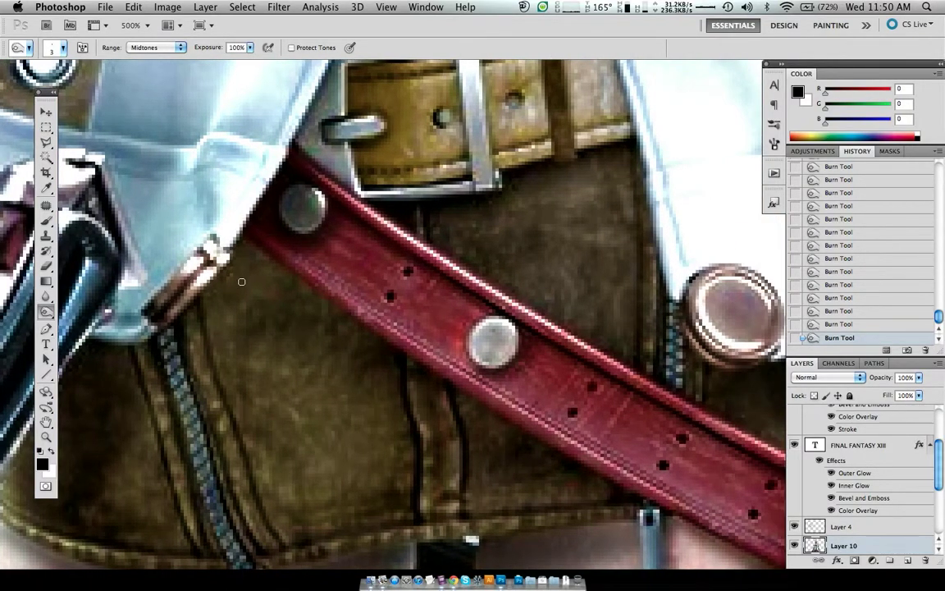
{"action": "scroll", "coordinate": [244, 272], "scroll_direction": "up", "scroll_amount": 2}
{"action": "scroll", "coordinate": [244, 272], "scroll_direction": "right", "scroll_amount": 2}
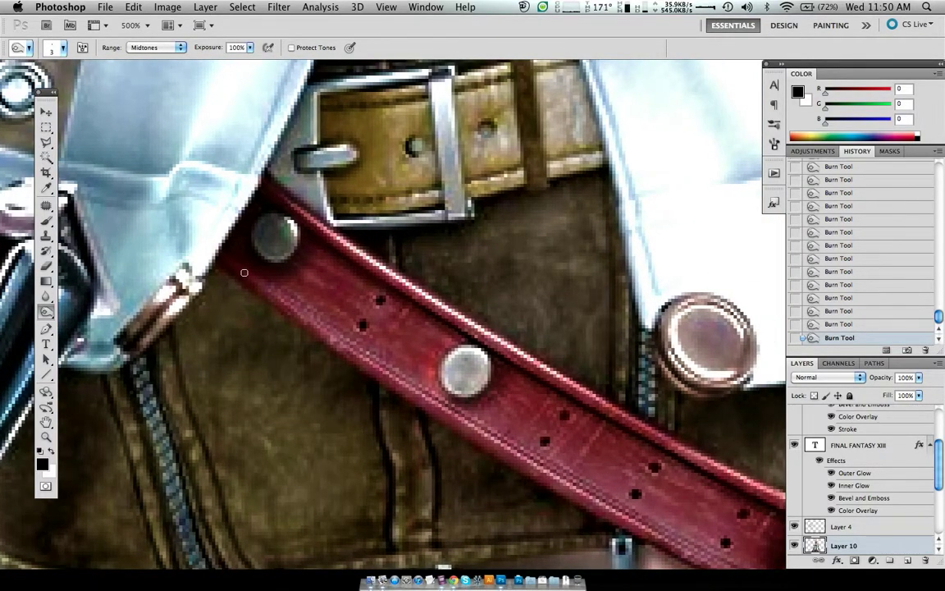
{"action": "scroll", "coordinate": [243, 273], "scroll_direction": "right", "scroll_amount": 3}
{"action": "scroll", "coordinate": [244, 272], "scroll_direction": "up", "scroll_amount": 1}
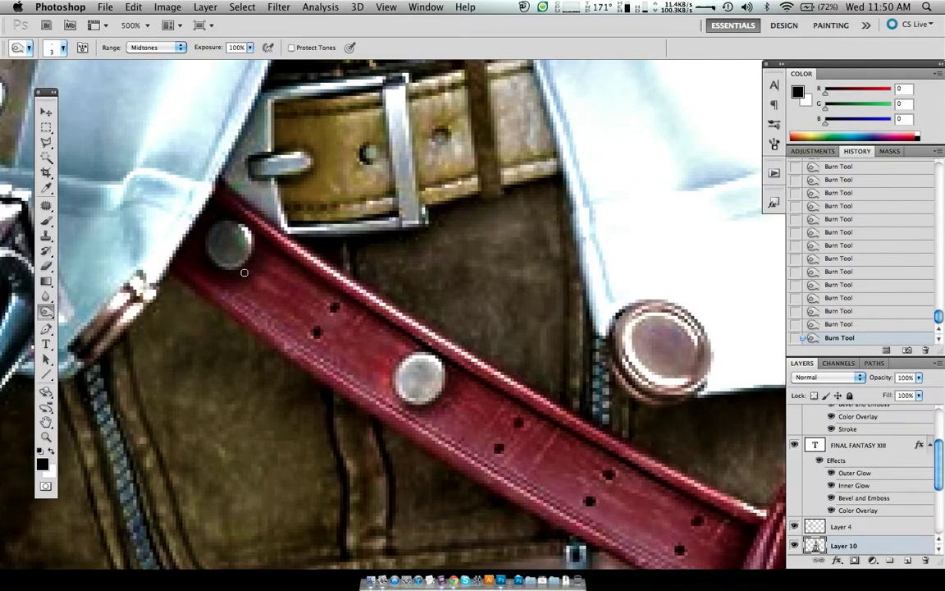
{"action": "scroll", "coordinate": [244, 272], "scroll_direction": "right", "scroll_amount": 4}
{"action": "scroll", "coordinate": [280, 288], "scroll_direction": "down", "scroll_amount": 2}
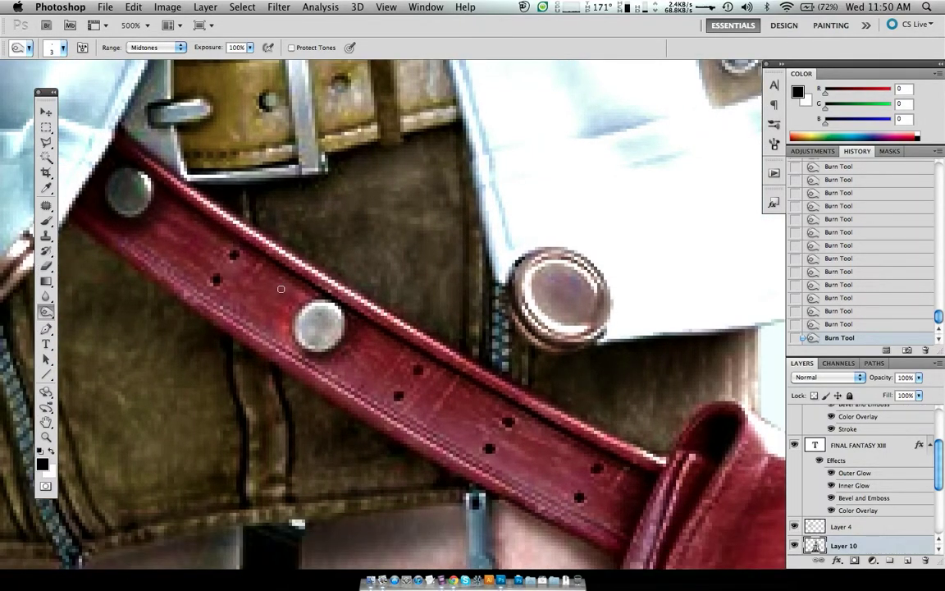
{"action": "scroll", "coordinate": [281, 289], "scroll_direction": "down", "scroll_amount": 5}
{"action": "scroll", "coordinate": [280, 289], "scroll_direction": "up", "scroll_amount": 5}
{"action": "scroll", "coordinate": [281, 289], "scroll_direction": "up", "scroll_amount": 2}
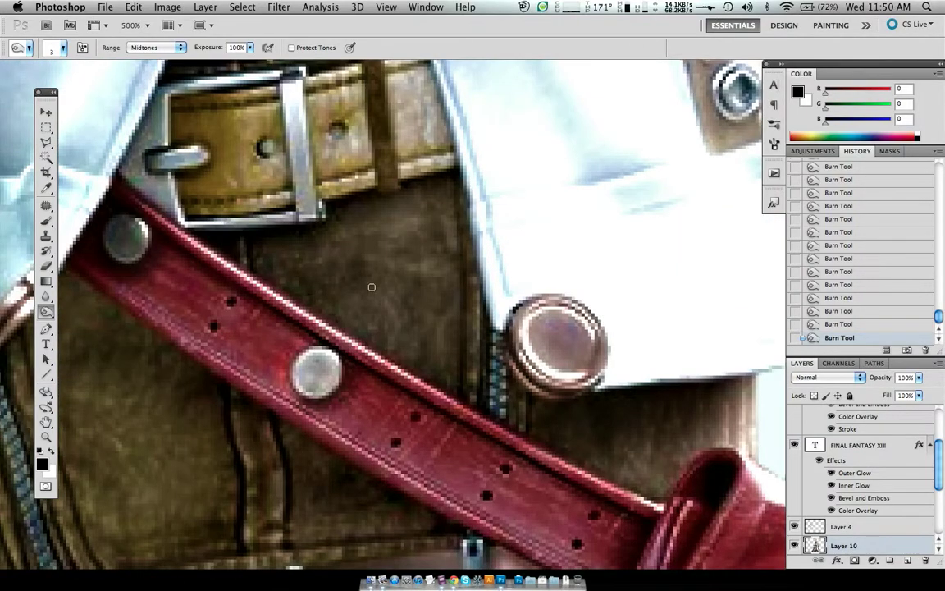
{"action": "left_click_drag", "start_coordinate": [211, 45], "coordinate": [176, 48]}
{"action": "key", "text": "bracketright"}
{"action": "key", "text": "bracketright"}
{"action": "left_click_drag", "start_coordinate": [454, 215], "coordinate": [457, 348]}
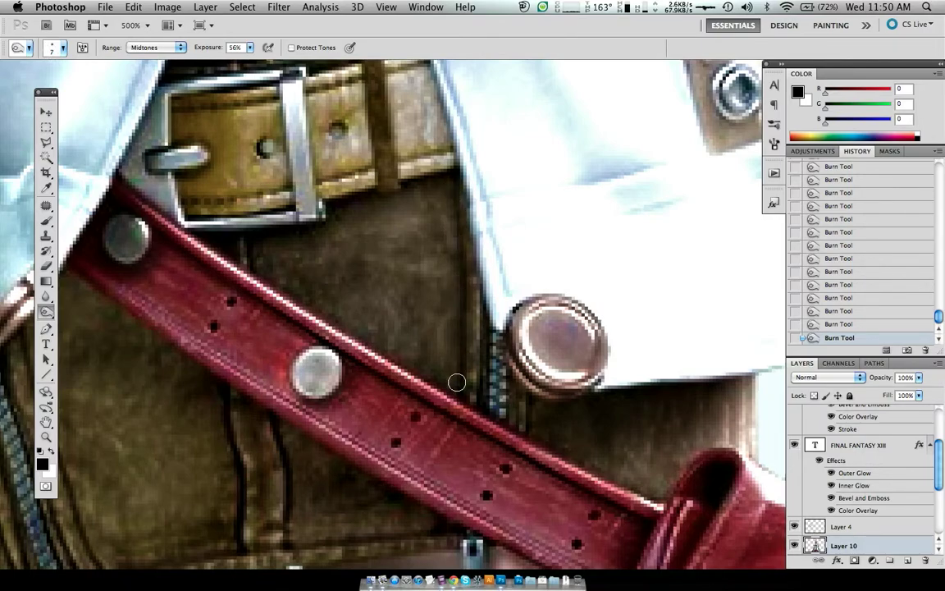
Dodge Highlights along the shadowed coat edge beside the zipper.
{"action": "key", "text": "shift+o"}
{"action": "key", "text": "shift+o"}
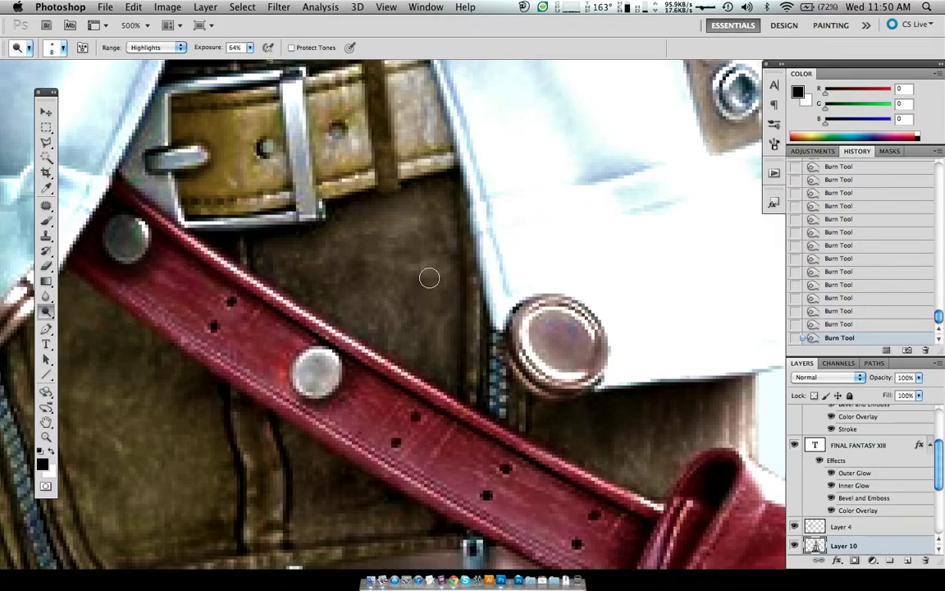
{"action": "left_click_drag", "start_coordinate": [472, 274], "coordinate": [483, 320]}
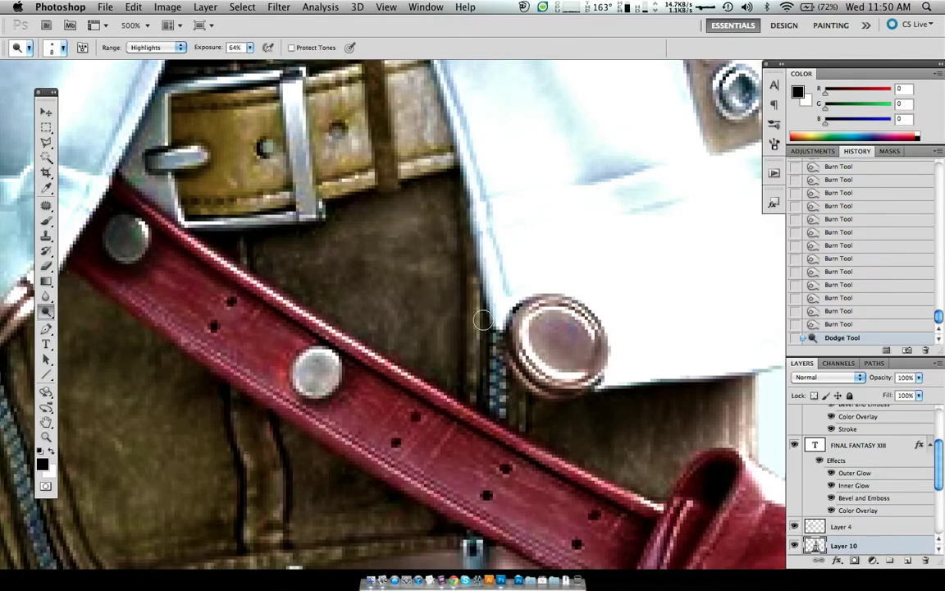
{"action": "left_click_drag", "start_coordinate": [476, 350], "coordinate": [475, 380]}
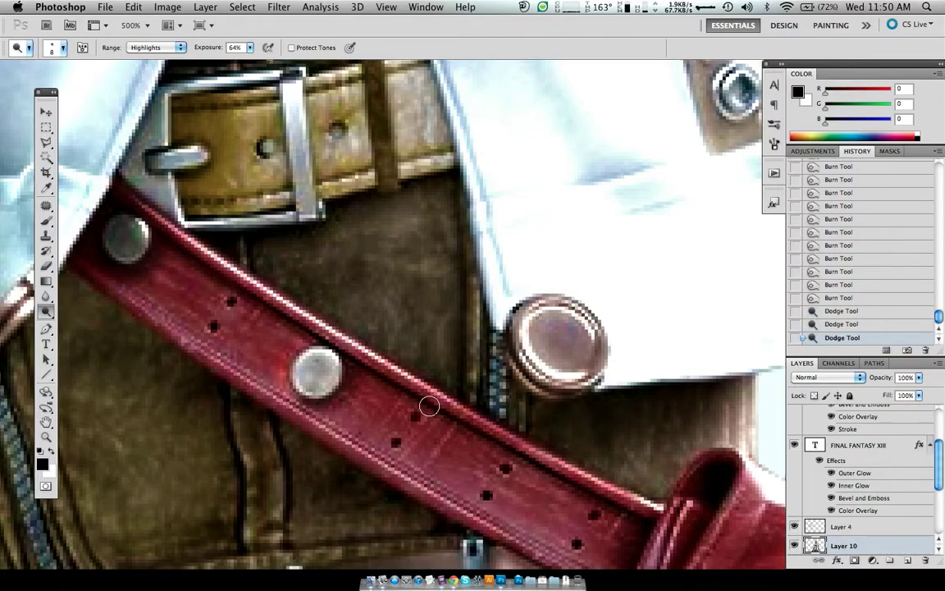
Switch back to Burn and gently re-darken the coat edge next to the zipper.
{"action": "key", "text": "shift+o"}
{"action": "left_click_drag", "start_coordinate": [484, 305], "coordinate": [483, 334]}
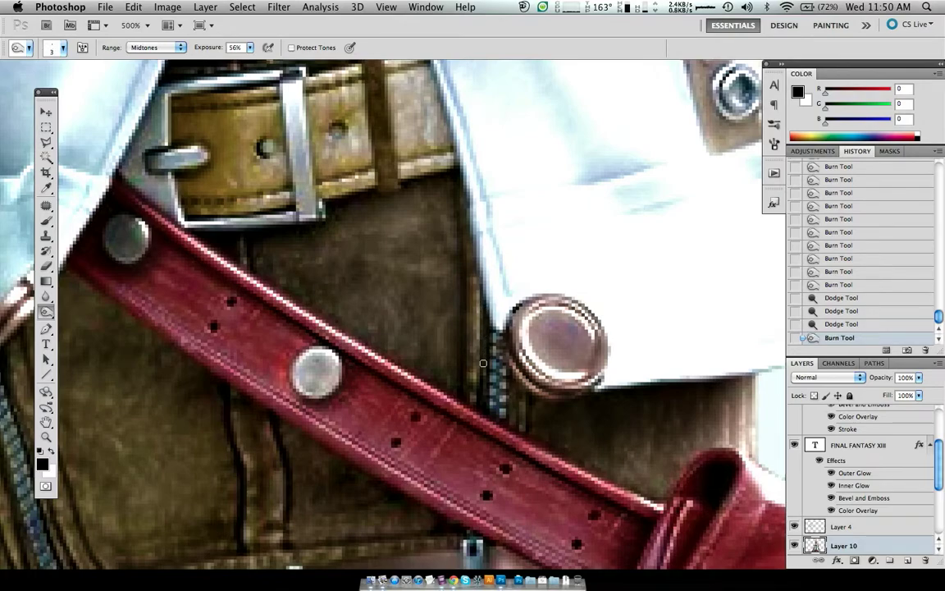
{"action": "left_click_drag", "start_coordinate": [483, 396], "coordinate": [482, 293]}
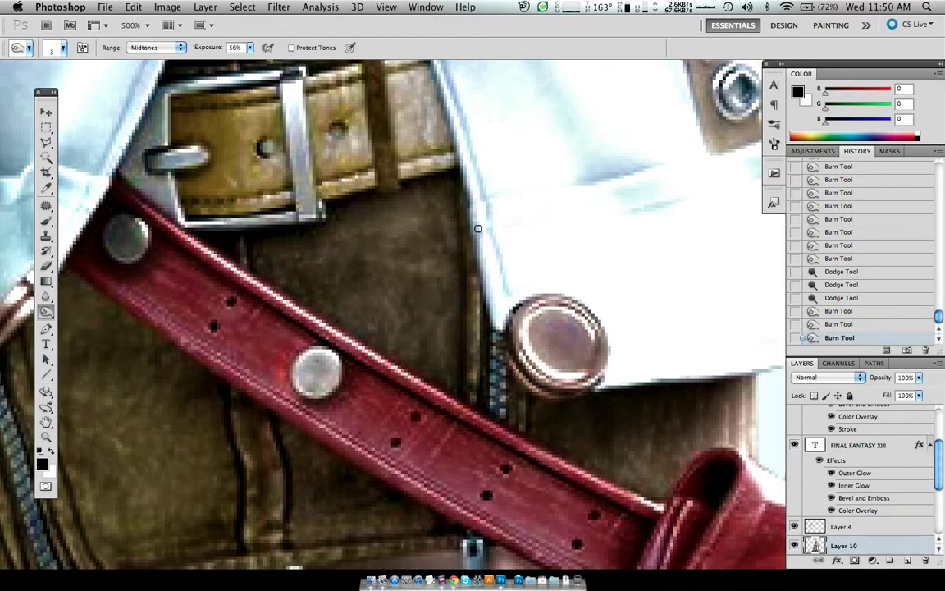
{"action": "scroll", "coordinate": [547, 408], "scroll_direction": "up", "scroll_amount": 3}
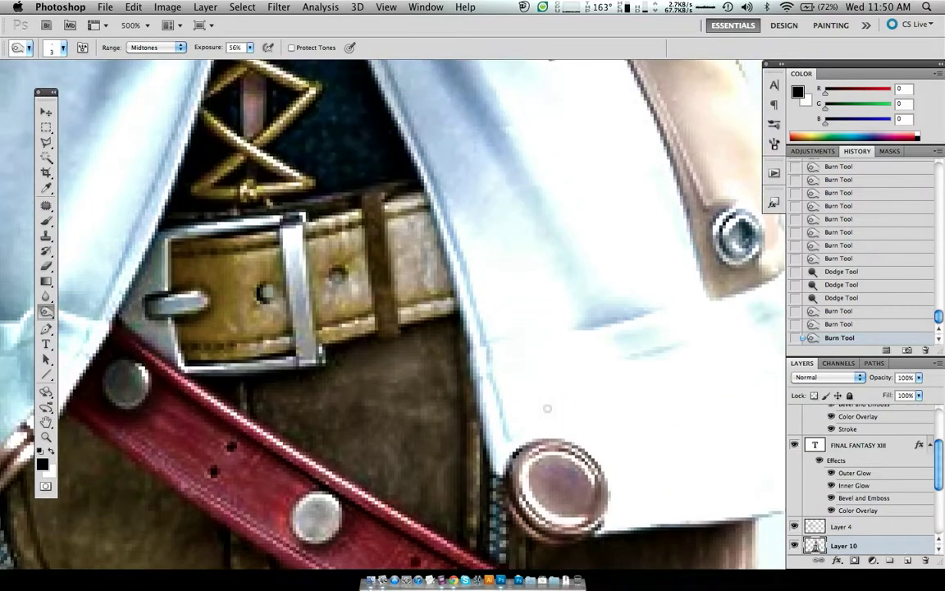
Burn along the tan strap's left edge with an enlarged brush.
{"action": "scroll", "coordinate": [547, 408], "scroll_direction": "up", "scroll_amount": 3}
{"action": "scroll", "coordinate": [547, 408], "scroll_direction": "up", "scroll_amount": 3}
{"action": "scroll", "coordinate": [547, 408], "scroll_direction": "up", "scroll_amount": 3}
{"action": "scroll", "coordinate": [547, 408], "scroll_direction": "up", "scroll_amount": 3}
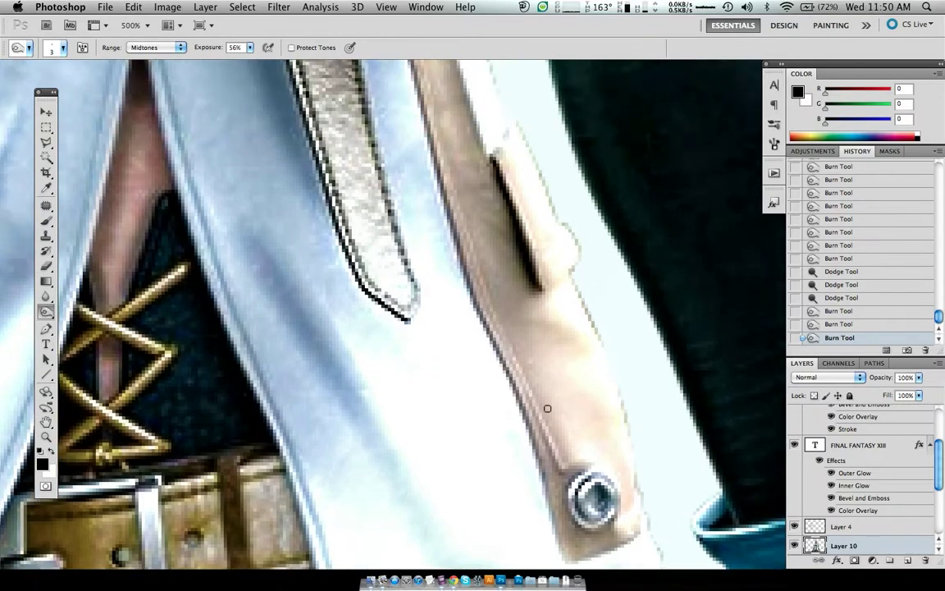
{"action": "scroll", "coordinate": [547, 407], "scroll_direction": "up", "scroll_amount": 1}
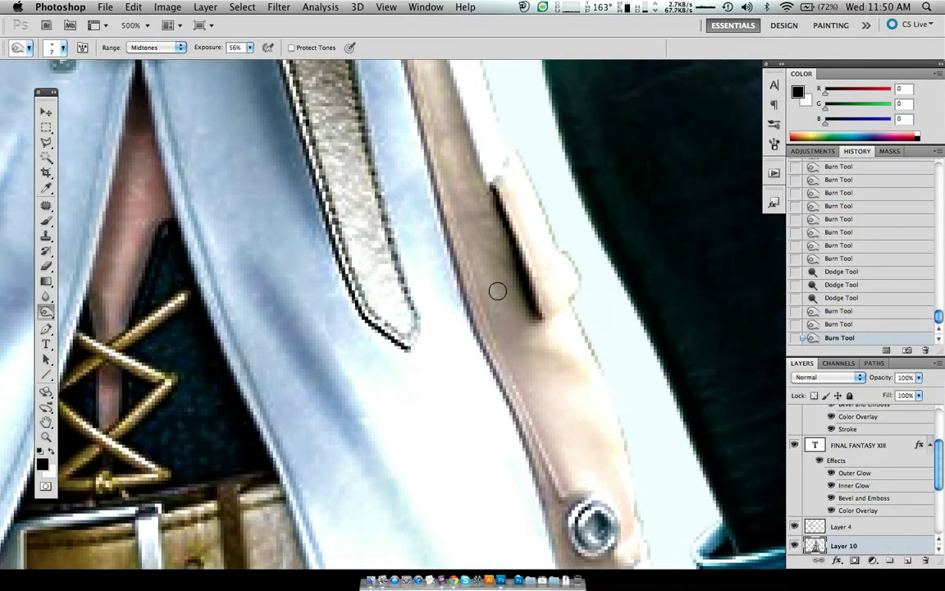
{"action": "key", "text": "bracketright"}
{"action": "key", "text": "bracketright"}
{"action": "key", "text": "bracketright"}
{"action": "left_click_drag", "start_coordinate": [485, 197], "coordinate": [435, 176]}
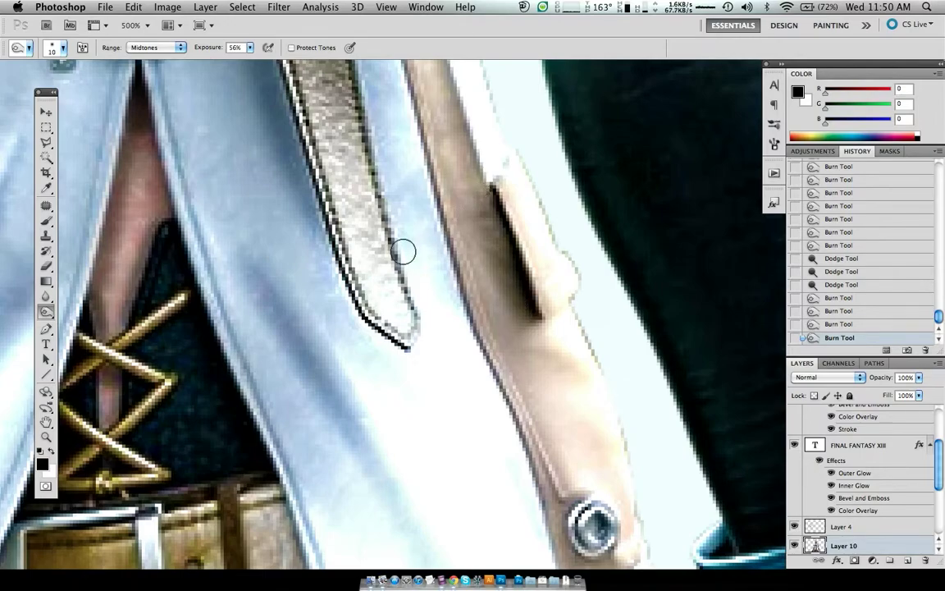
{"action": "scroll", "coordinate": [405, 276], "scroll_direction": "up", "scroll_amount": 3}
{"action": "scroll", "coordinate": [419, 230], "scroll_direction": "up", "scroll_amount": 3}
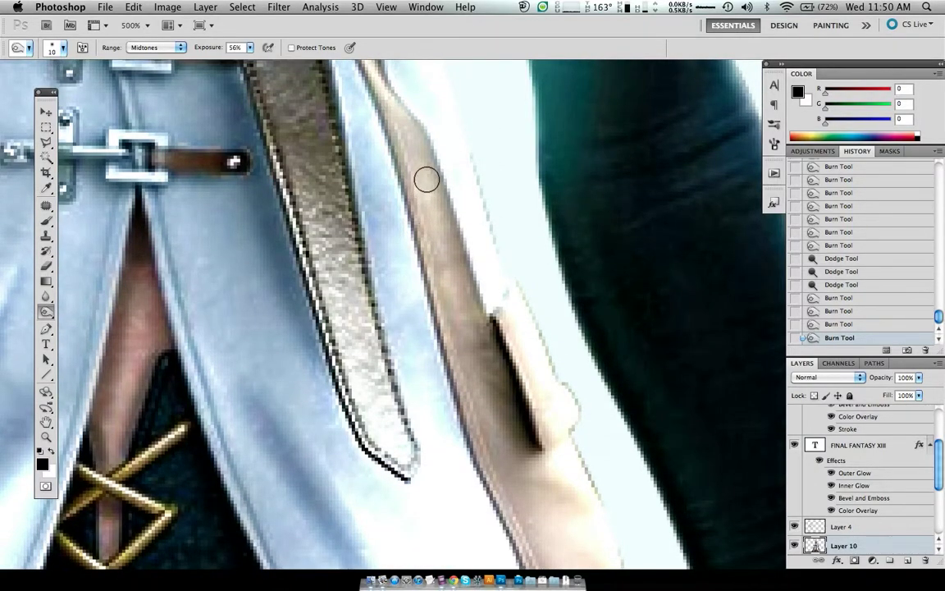
{"action": "left_click_drag", "start_coordinate": [439, 204], "coordinate": [463, 277]}
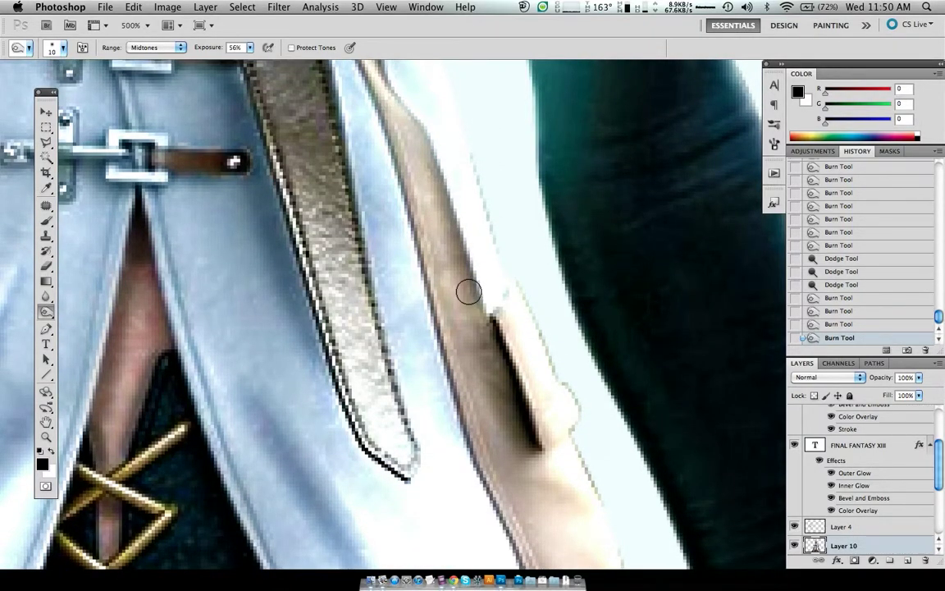
Burn the strap's upper edge further with a smaller brush.
{"action": "scroll", "coordinate": [464, 278], "scroll_direction": "up", "scroll_amount": 3}
{"action": "scroll", "coordinate": [464, 277], "scroll_direction": "down", "scroll_amount": 1}
{"action": "key", "text": "bracketleft"}
{"action": "key", "text": "bracketleft"}
{"action": "left_click_drag", "start_coordinate": [373, 136], "coordinate": [361, 100]}
Burn around the rivet and the strap below it for deeper shading.
{"action": "scroll", "coordinate": [373, 165], "scroll_direction": "down", "scroll_amount": 5}
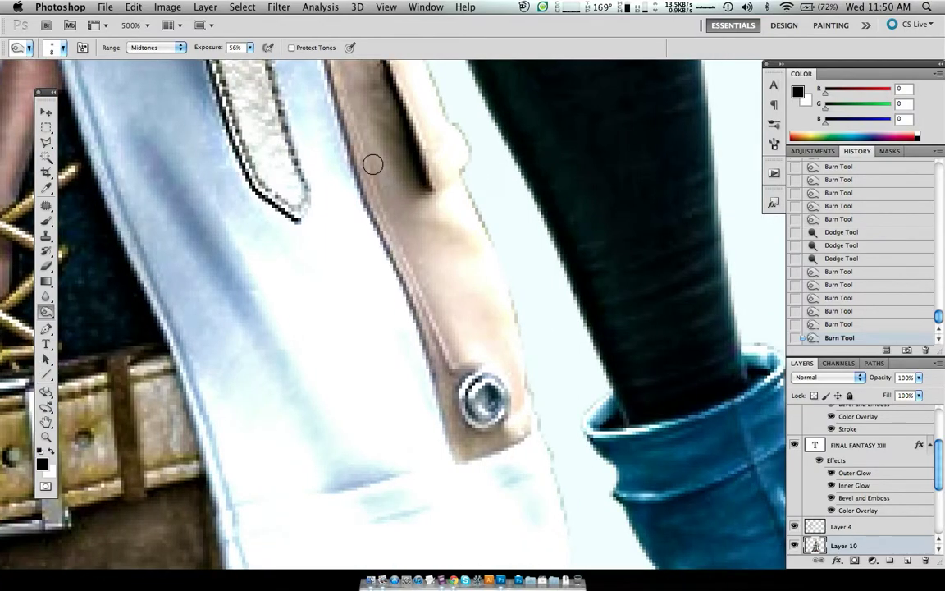
{"action": "scroll", "coordinate": [373, 164], "scroll_direction": "down", "scroll_amount": 1}
{"action": "key", "text": "bracketleft"}
{"action": "key", "text": "bracketleft"}
{"action": "key", "text": "bracketleft"}
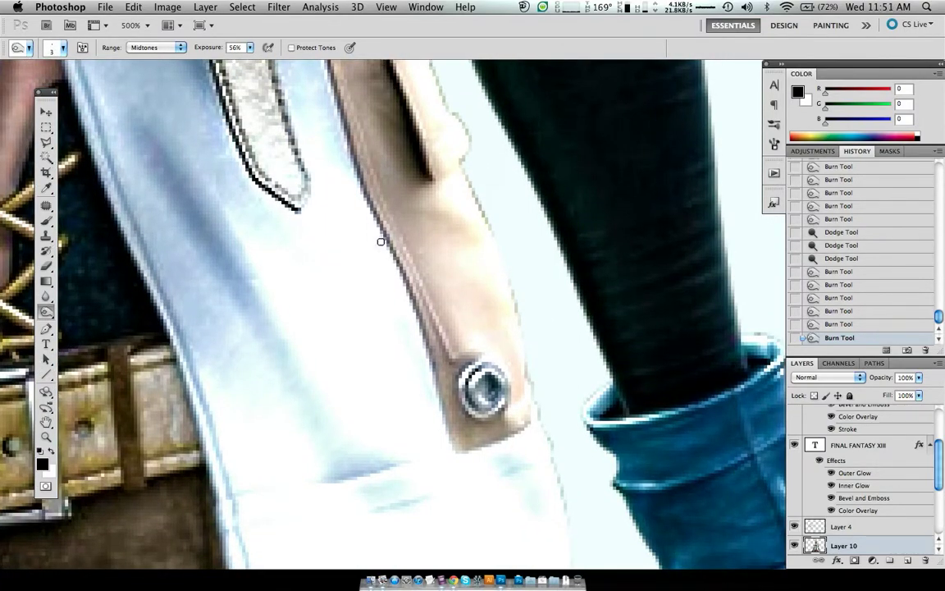
{"action": "left_click", "coordinate": [472, 387]}
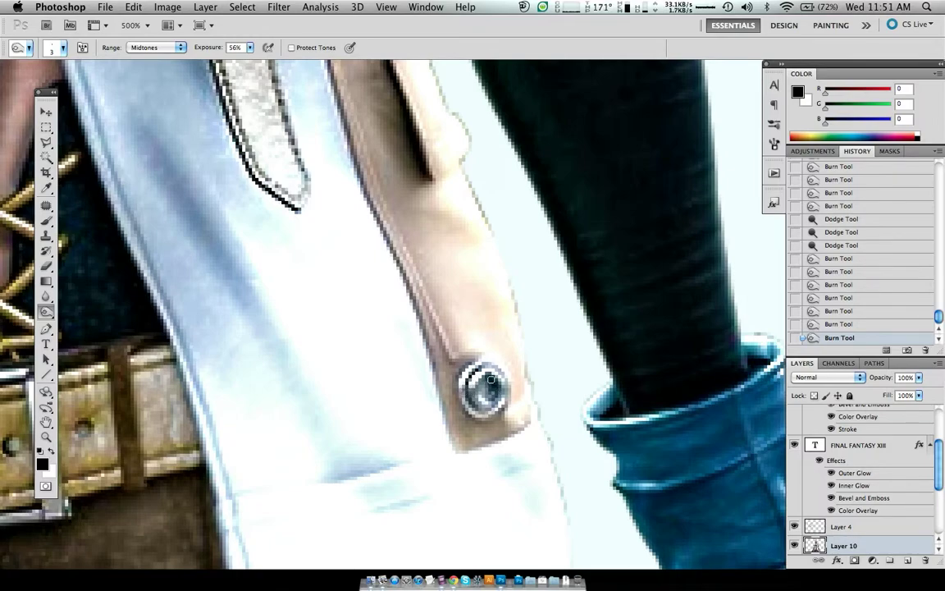
{"action": "left_click_drag", "start_coordinate": [490, 389], "coordinate": [486, 377]}
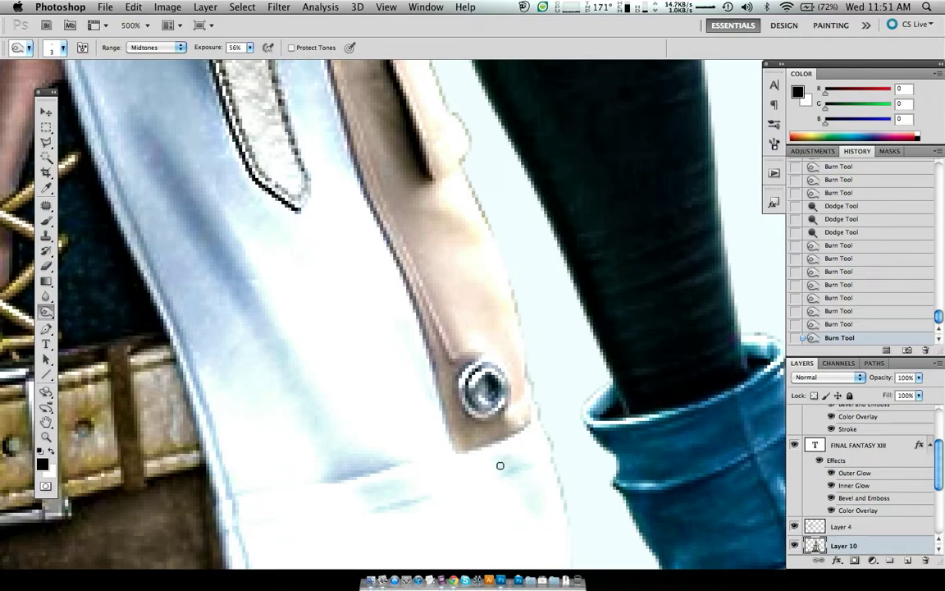
{"action": "key", "text": "bracketright"}
{"action": "key", "text": "bracketright"}
{"action": "key", "text": "bracketright"}
{"action": "left_click_drag", "start_coordinate": [477, 431], "coordinate": [459, 439]}
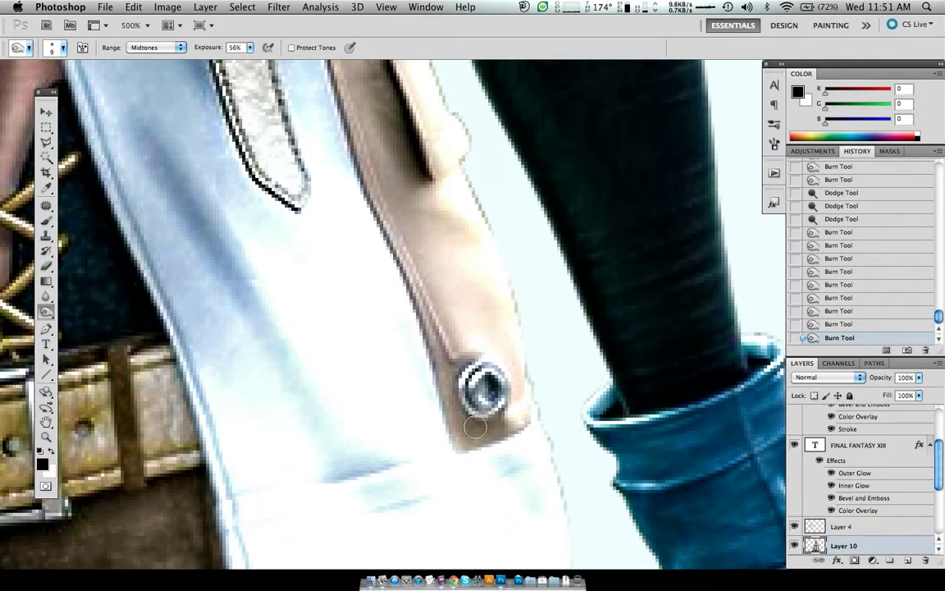
{"action": "left_click_drag", "start_coordinate": [450, 382], "coordinate": [435, 387]}
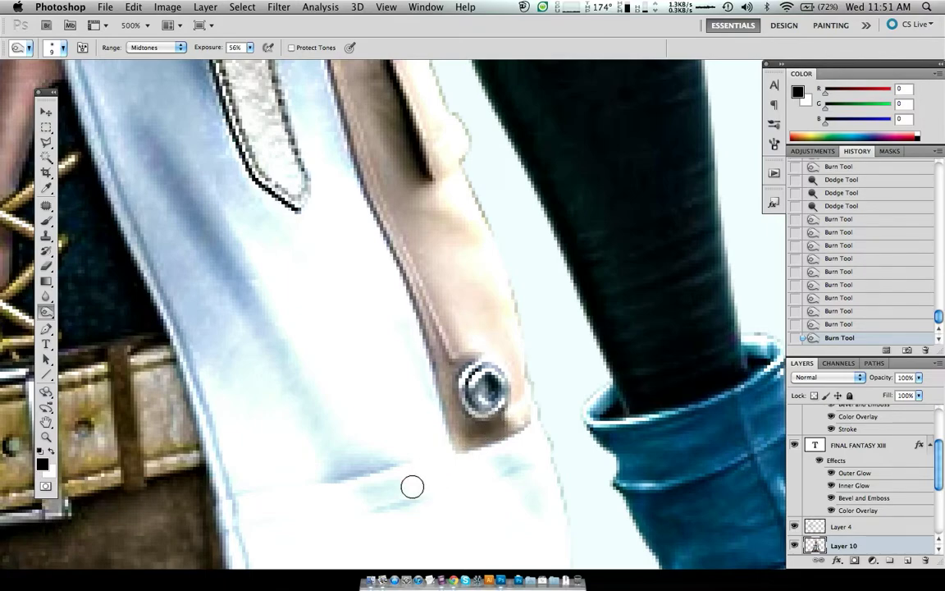
{"action": "scroll", "coordinate": [411, 485], "scroll_direction": "right", "scroll_amount": 3}
{"action": "scroll", "coordinate": [412, 487], "scroll_direction": "right", "scroll_amount": 3}
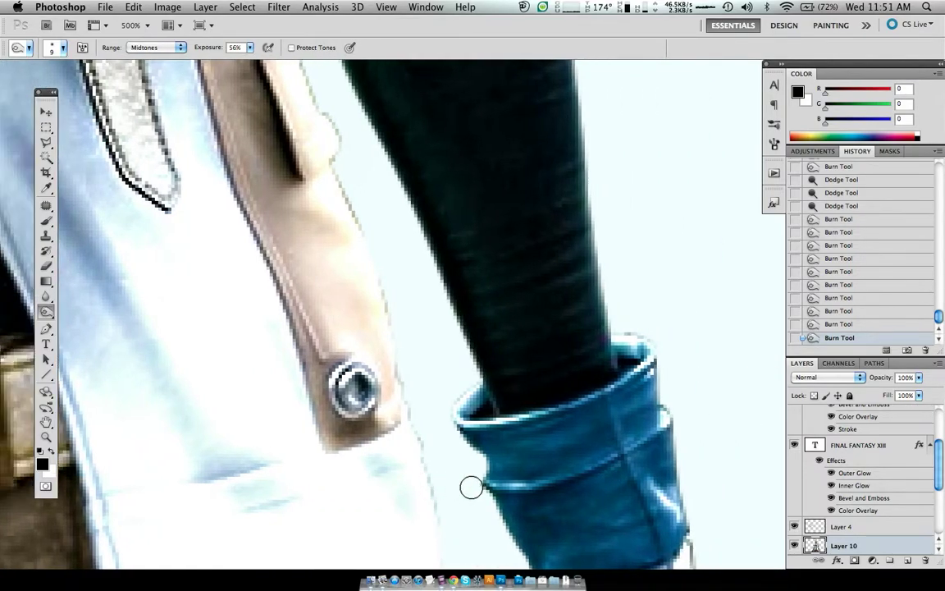
Burn the blue cuff's edge, undoing an overly strong stroke.
{"action": "key", "text": "bracketleft"}
{"action": "key", "text": "bracketleft"}
{"action": "key", "text": "bracketleft"}
{"action": "left_click_drag", "start_coordinate": [468, 422], "coordinate": [484, 432]}
{"action": "key", "text": "bracketright"}
{"action": "key", "text": "bracketright"}
{"action": "key", "text": "bracketright"}
{"action": "left_click_drag", "start_coordinate": [565, 447], "coordinate": [603, 426]}
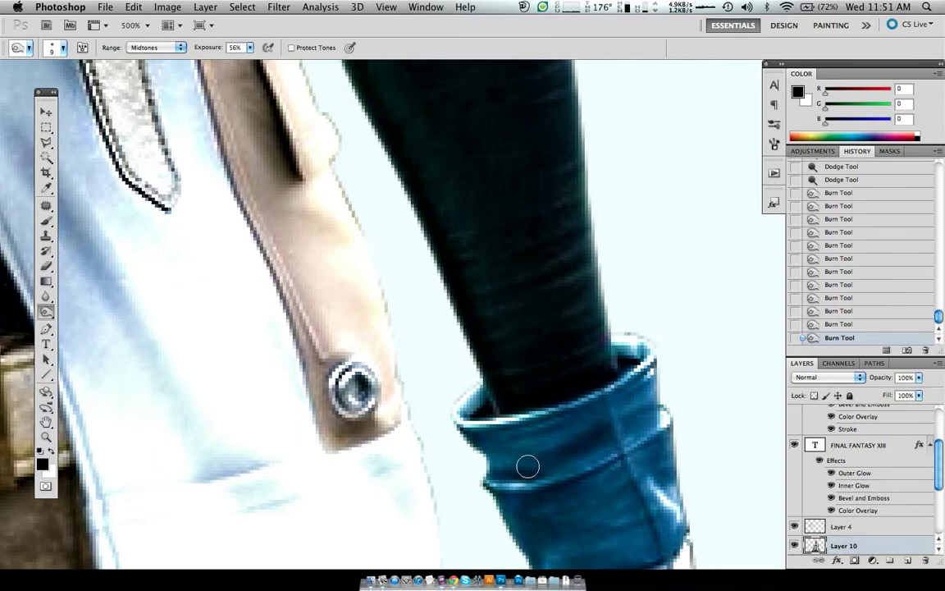
{"action": "key", "text": "ctrl+z"}
Burn the cuff's band and edges with exposure lowered to 20%.
{"action": "left_click_drag", "start_coordinate": [210, 46], "coordinate": [192, 47]}
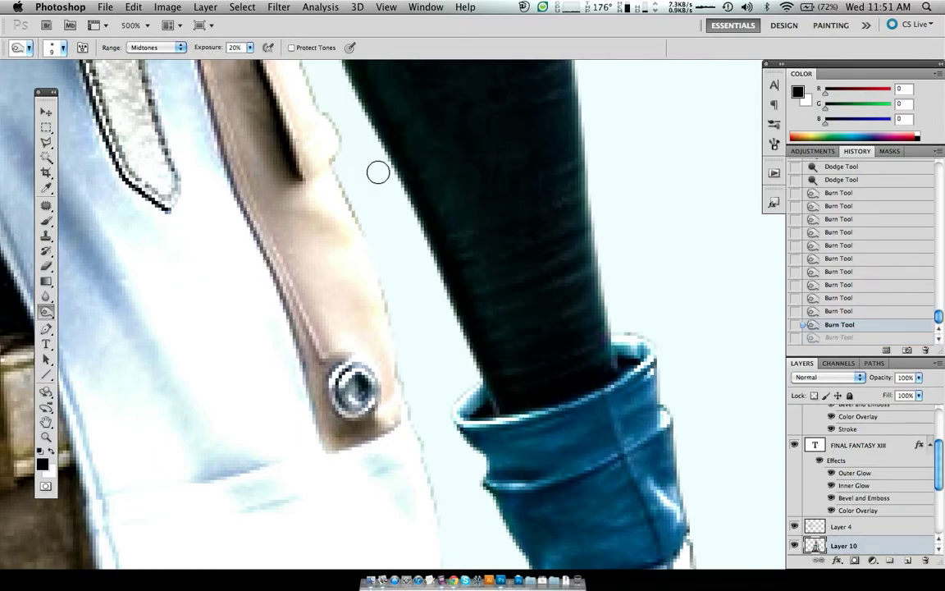
{"action": "left_click_drag", "start_coordinate": [594, 433], "coordinate": [502, 421]}
{"action": "left_click_drag", "start_coordinate": [517, 457], "coordinate": [472, 459]}
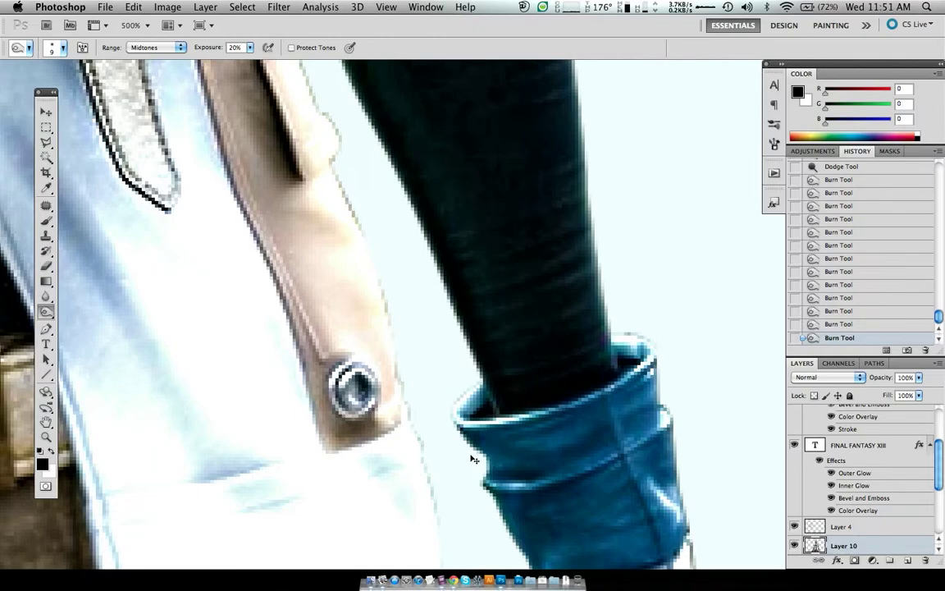
{"action": "key", "text": "bracketleft"}
{"action": "key", "text": "bracketleft"}
{"action": "key", "text": "ctrl+z"}
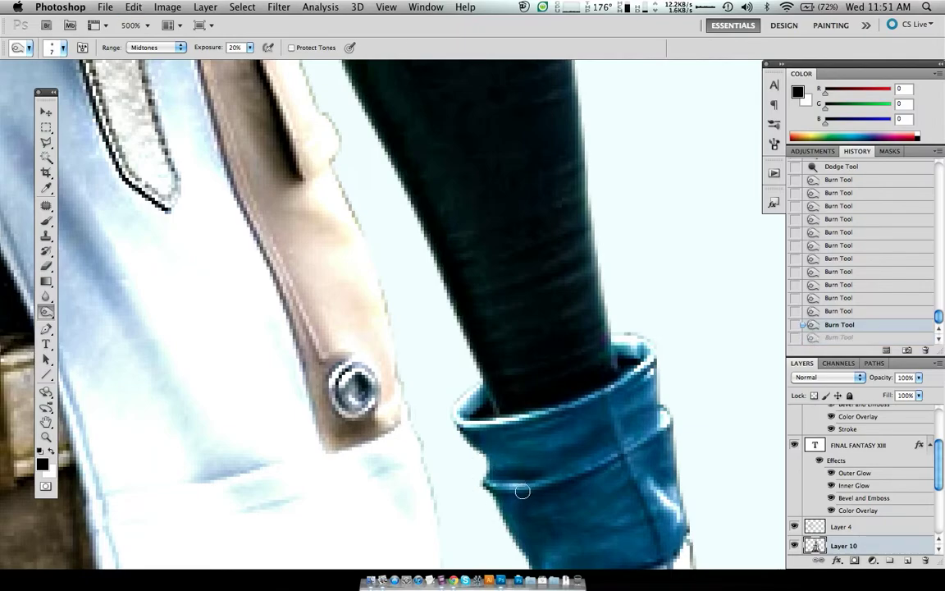
{"action": "left_click_drag", "start_coordinate": [535, 456], "coordinate": [531, 456]}
{"action": "left_click_drag", "start_coordinate": [488, 485], "coordinate": [564, 465]}
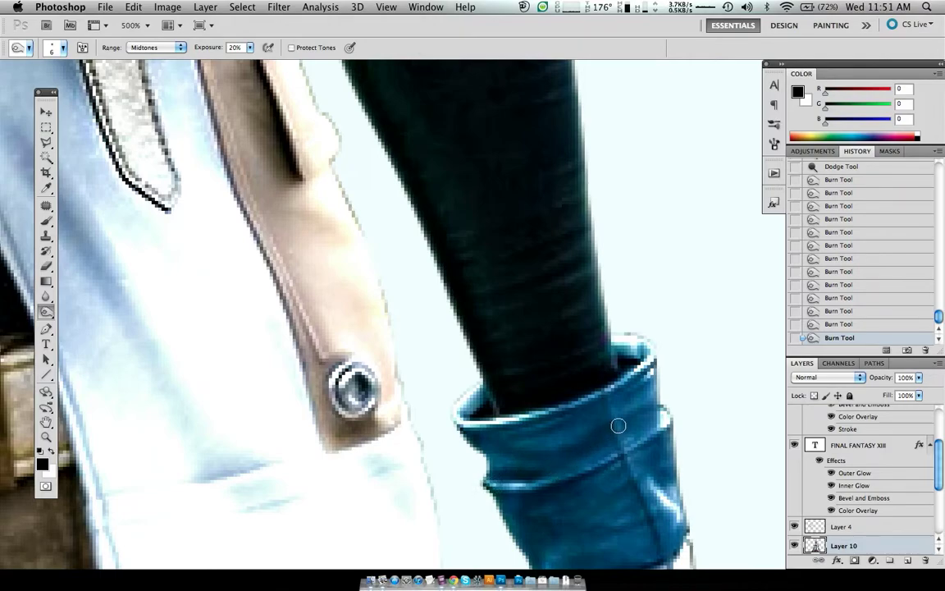
{"action": "left_click_drag", "start_coordinate": [627, 419], "coordinate": [602, 435]}
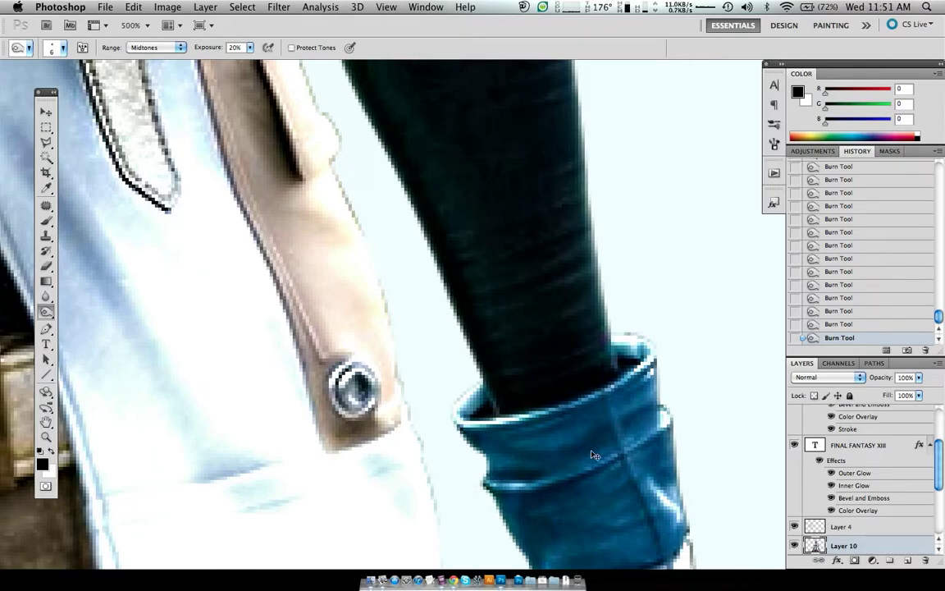
{"action": "scroll", "coordinate": [591, 450], "scroll_direction": "down", "scroll_amount": 3}
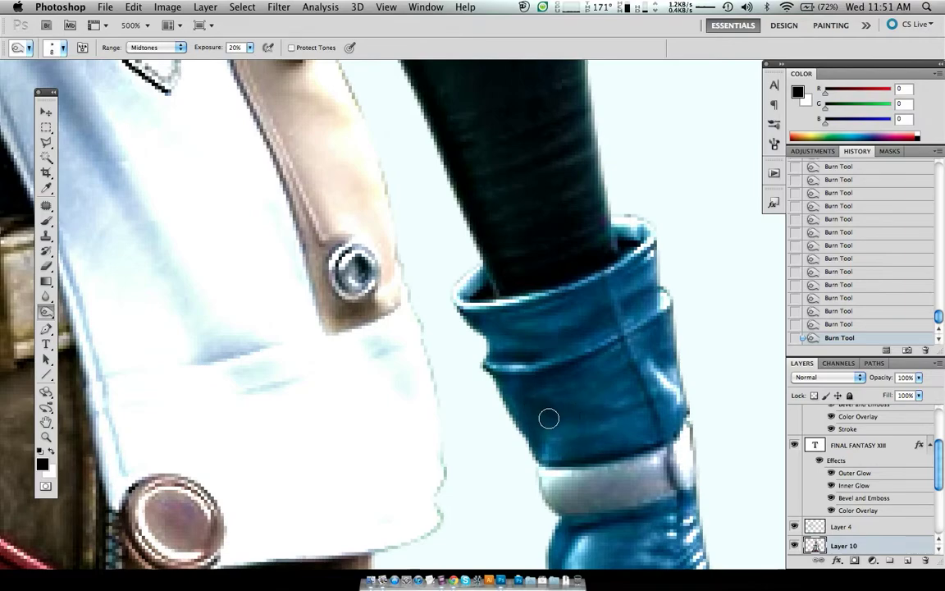
At 61% exposure burn the cuff's middle, trying a Dodge stroke then reverting to Burn.
{"action": "left_click_drag", "start_coordinate": [185, 46], "coordinate": [212, 46]}
{"action": "left_click_drag", "start_coordinate": [536, 392], "coordinate": [540, 450]}
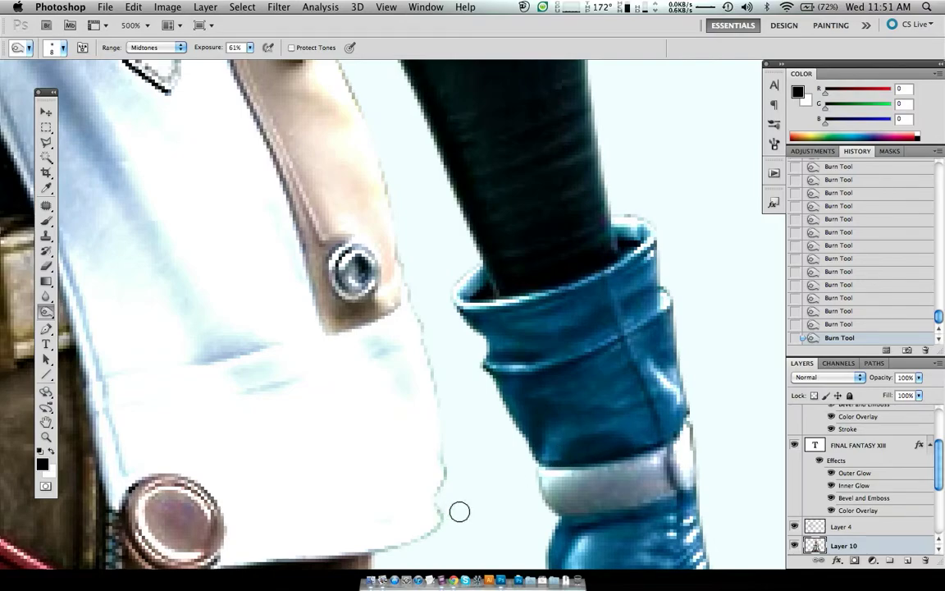
{"action": "key", "text": "shift+o"}
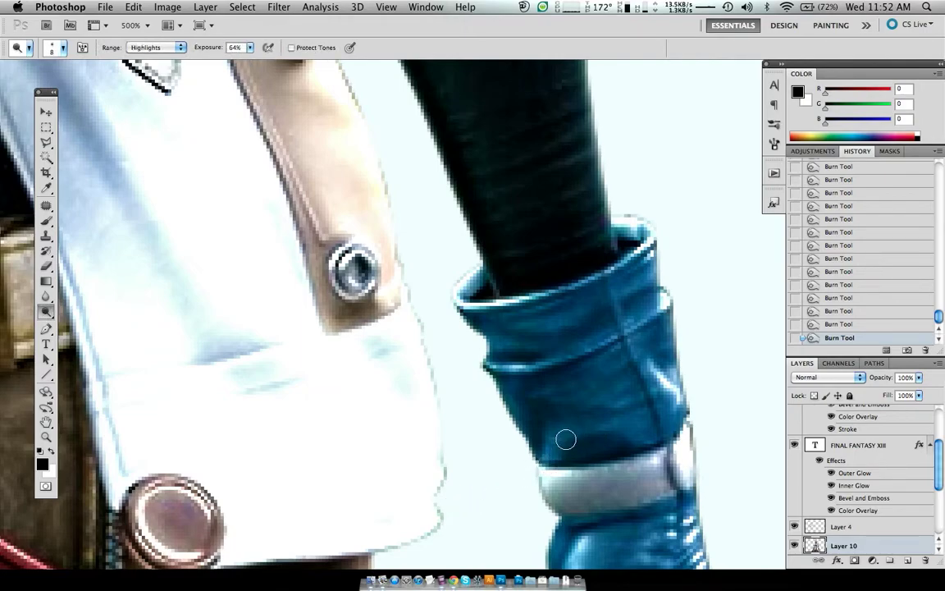
{"action": "left_click_drag", "start_coordinate": [566, 440], "coordinate": [510, 452]}
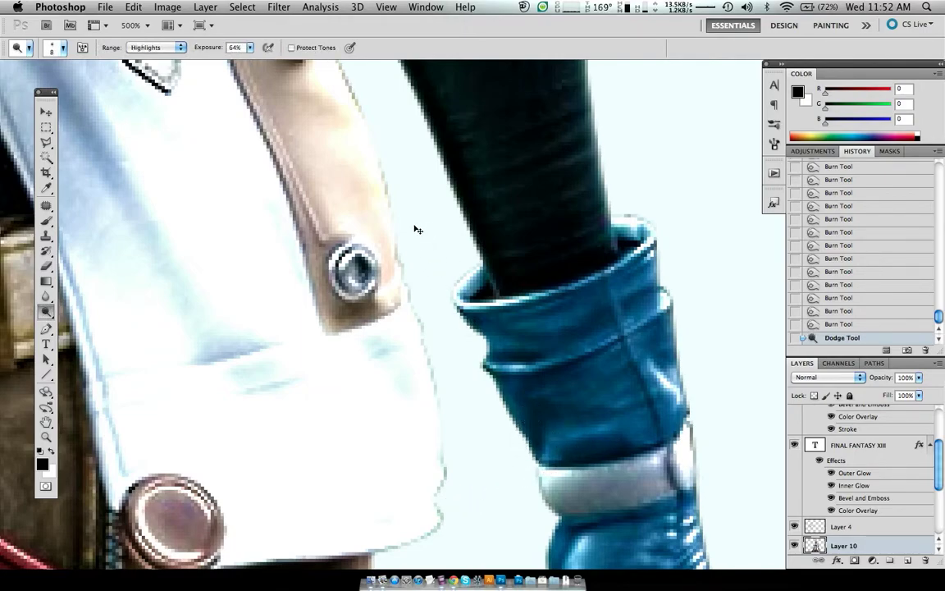
{"action": "key", "text": "ctrl+z"}
{"action": "key", "text": "ctrl+z"}
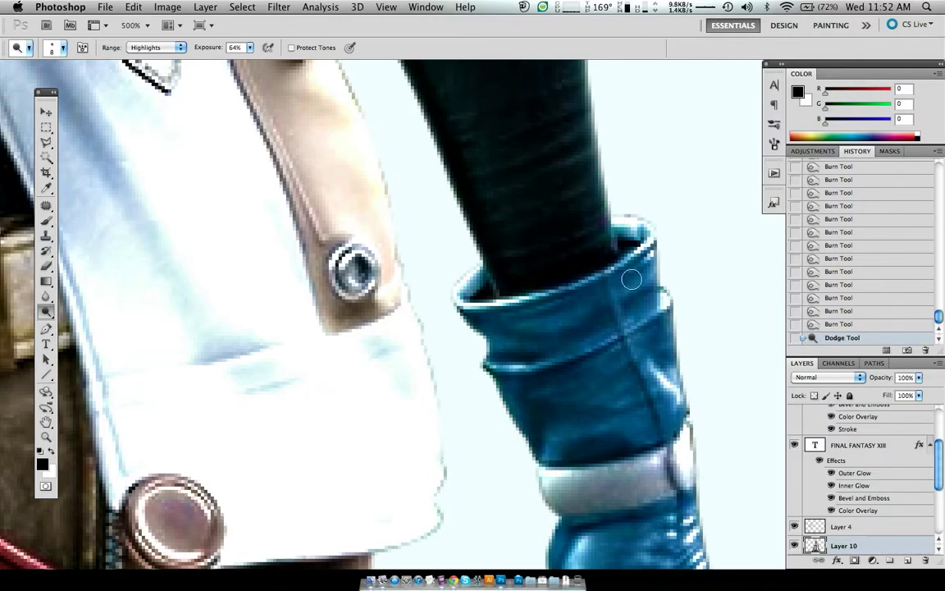
{"action": "key", "text": "shift+o"}
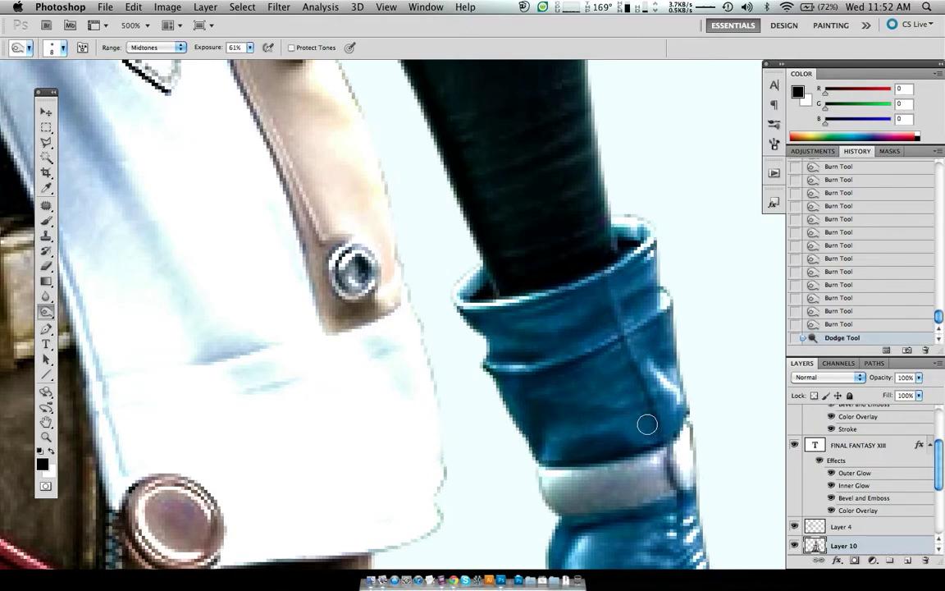
Burn spots near the cuff's seam with a larger brush, undoing one stroke.
{"action": "scroll", "coordinate": [650, 440], "scroll_direction": "up", "scroll_amount": 3}
{"action": "key", "text": "bracketright"}
{"action": "key", "text": "bracketright"}
{"action": "key", "text": "bracketright"}
{"action": "left_click", "coordinate": [643, 397]}
{"action": "left_click_drag", "start_coordinate": [603, 328], "coordinate": [583, 394]}
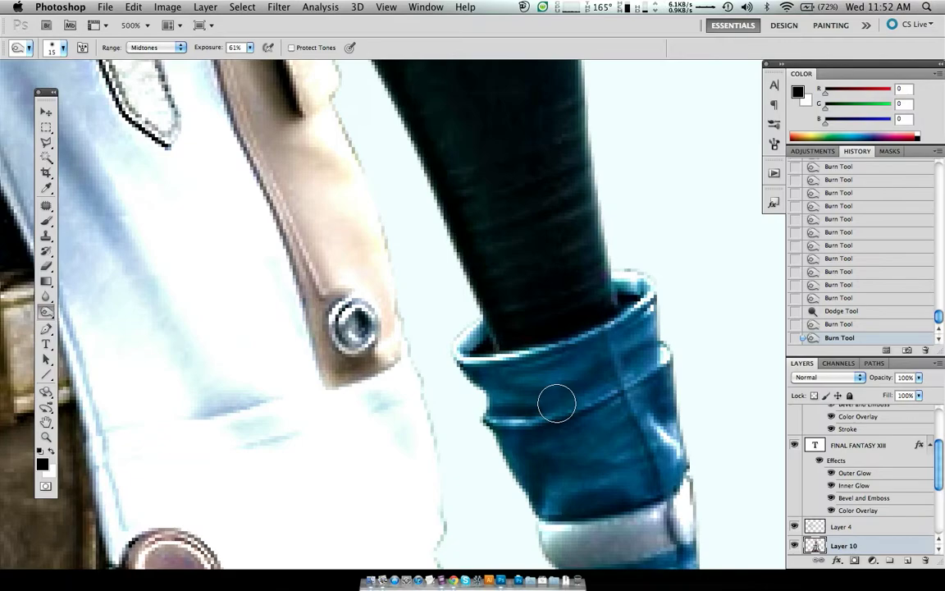
{"action": "key", "text": "bracketleft"}
{"action": "key", "text": "bracketleft"}
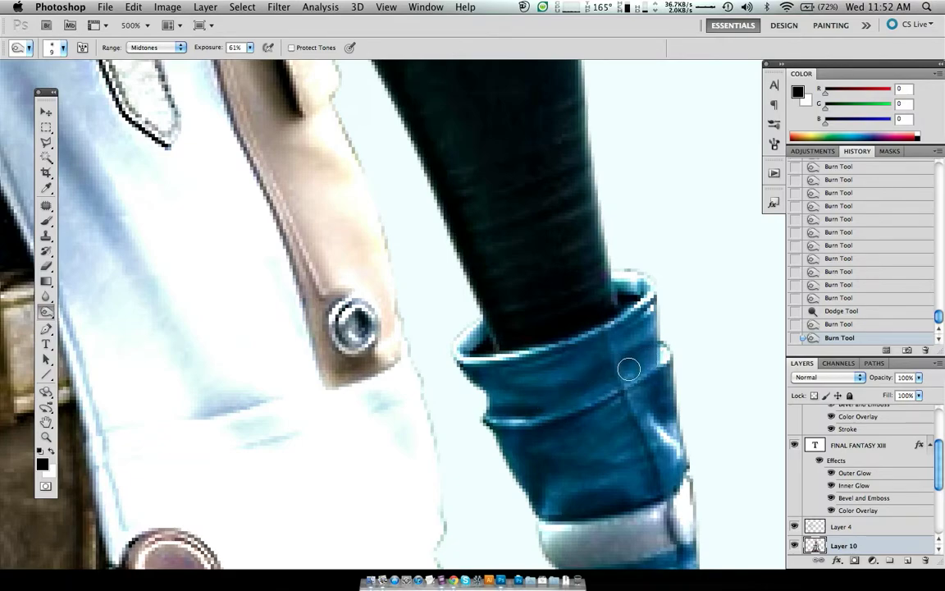
{"action": "left_click_drag", "start_coordinate": [644, 359], "coordinate": [587, 389]}
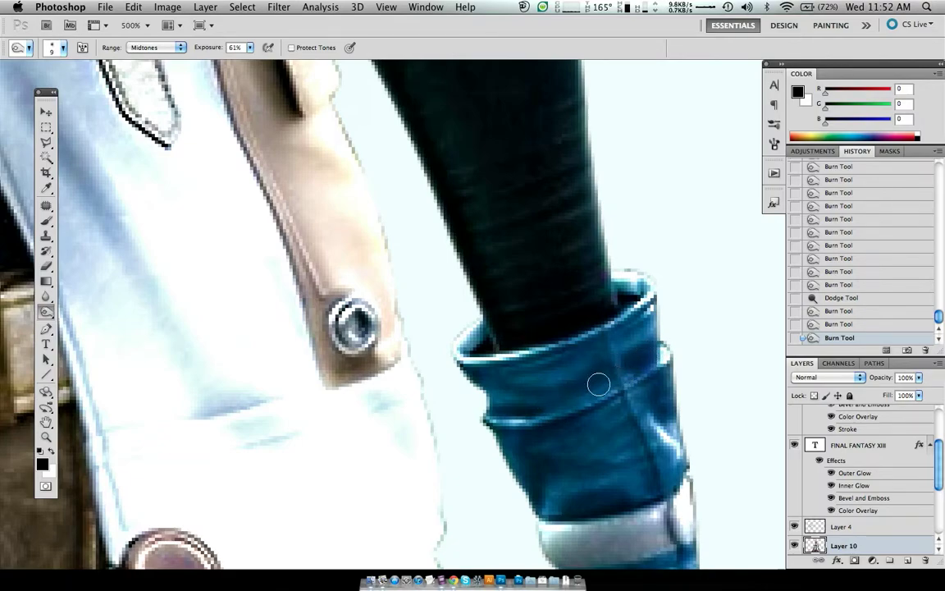
{"action": "key", "text": "ctrl+z"}
Set Burn range to Highlights and darken the cuff's bright areas and folds.
{"action": "key", "text": "alt+shift+h"}
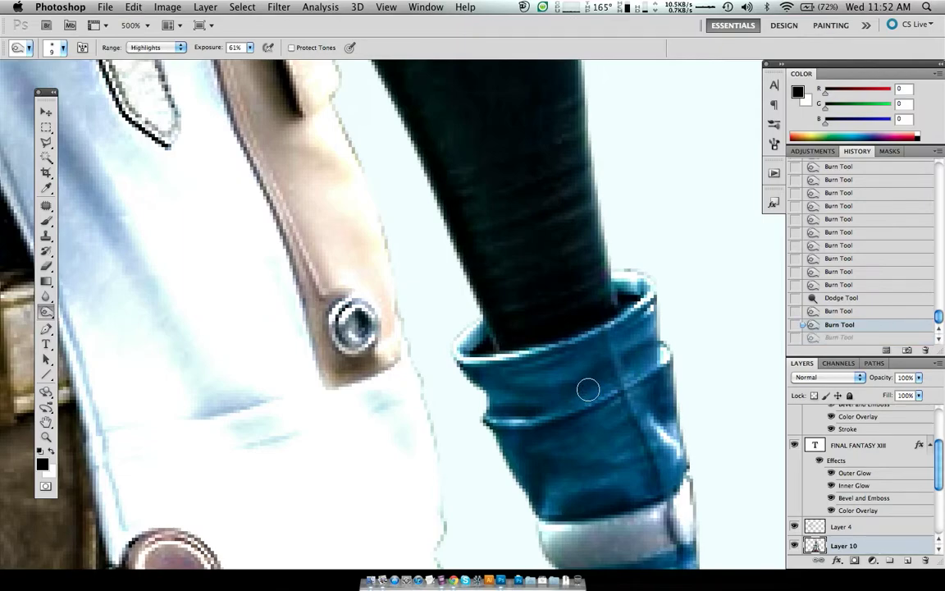
{"action": "left_click_drag", "start_coordinate": [641, 364], "coordinate": [616, 367]}
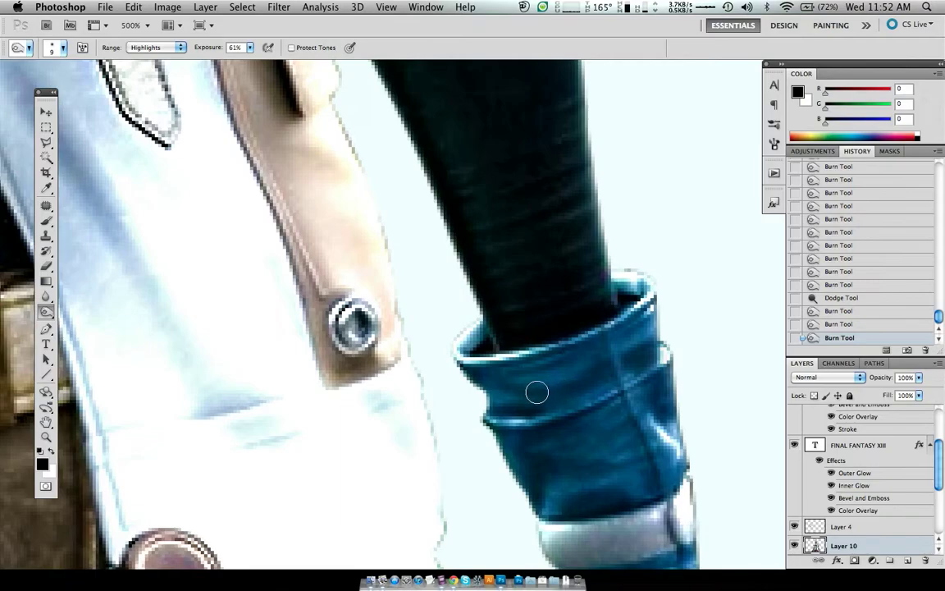
{"action": "key", "text": "bracketleft"}
{"action": "key", "text": "bracketleft"}
{"action": "key", "text": "bracketleft"}
{"action": "left_click_drag", "start_coordinate": [629, 334], "coordinate": [584, 289]}
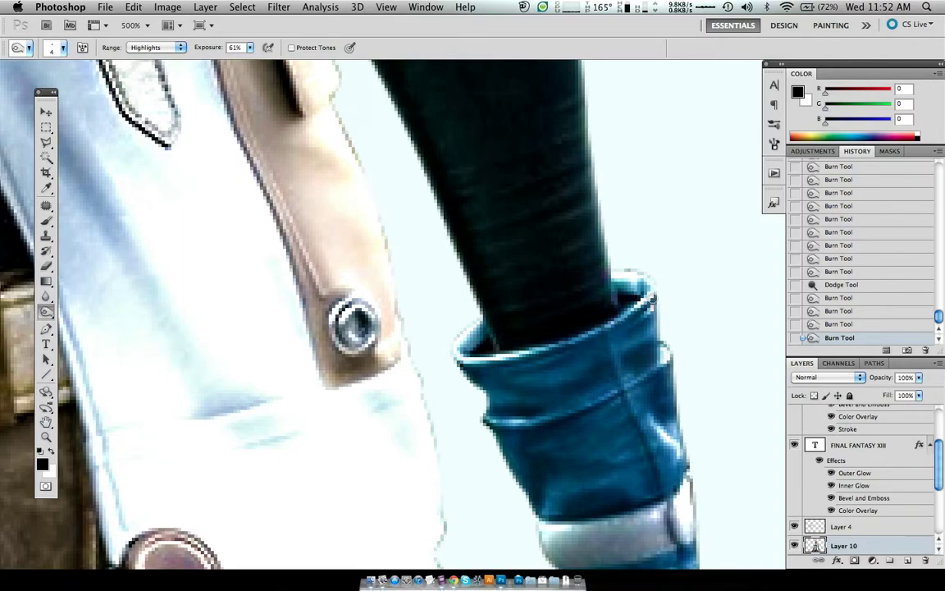
{"action": "left_click_drag", "start_coordinate": [606, 334], "coordinate": [563, 358]}
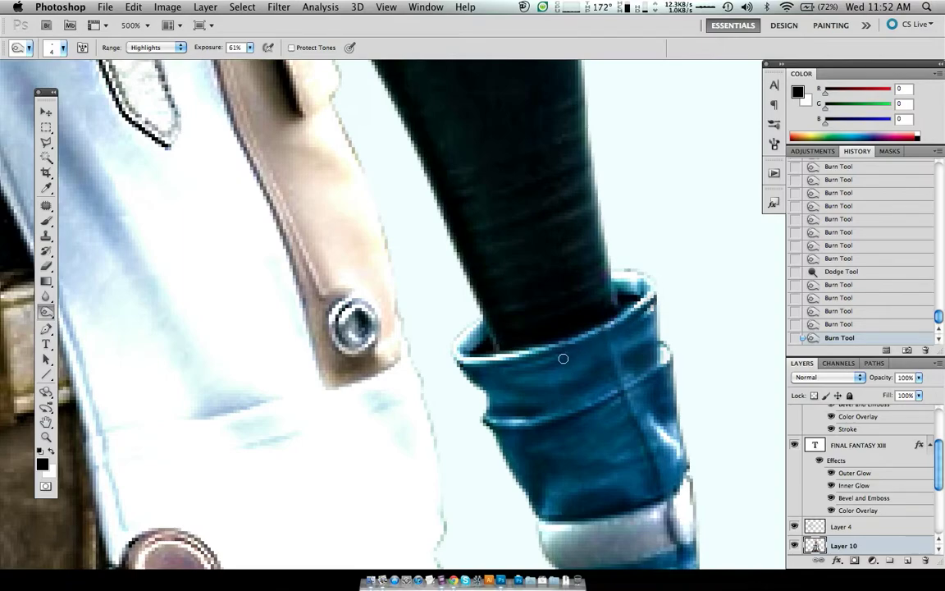
{"action": "scroll", "coordinate": [568, 355], "scroll_direction": "down", "scroll_amount": 3}
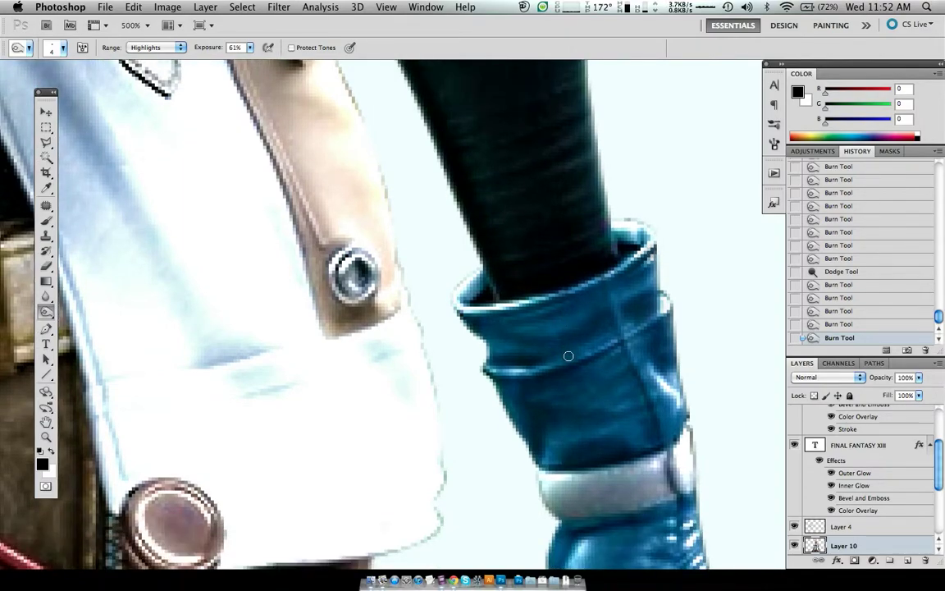
{"action": "scroll", "coordinate": [568, 355], "scroll_direction": "down", "scroll_amount": 1}
{"action": "mouse_move", "coordinate": [619, 344]}
{"action": "left_mouse_down"}
{"action": "mouse_move", "coordinate": [607, 355]}
{"action": "mouse_move", "coordinate": [620, 401]}
{"action": "mouse_move", "coordinate": [594, 415]}
{"action": "left_mouse_up"}
Burn the grey band, redoing the stroke with a smaller brush.
{"action": "scroll", "coordinate": [578, 420], "scroll_direction": "down", "scroll_amount": 5}
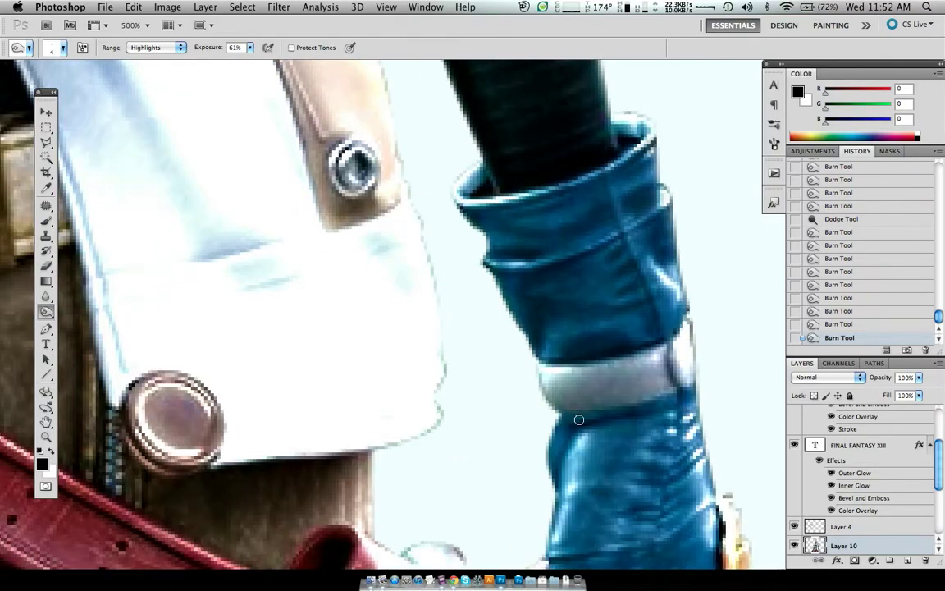
{"action": "scroll", "coordinate": [579, 419], "scroll_direction": "down", "scroll_amount": 3}
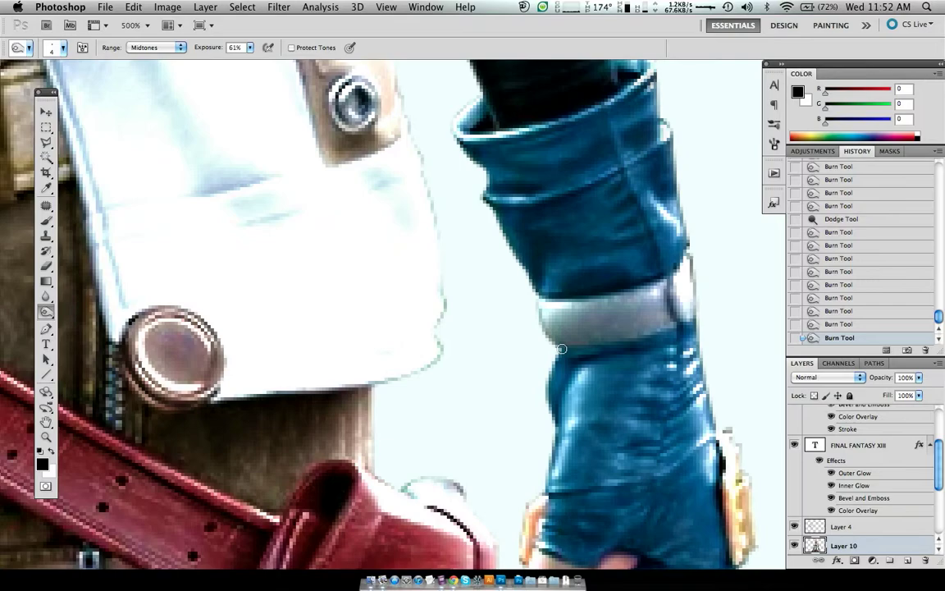
{"action": "key", "text": "bracketright"}
{"action": "key", "text": "bracketright"}
{"action": "key", "text": "bracketright"}
{"action": "key", "text": "bracketright"}
{"action": "key", "text": "bracketright"}
{"action": "left_click_drag", "start_coordinate": [570, 324], "coordinate": [633, 312]}
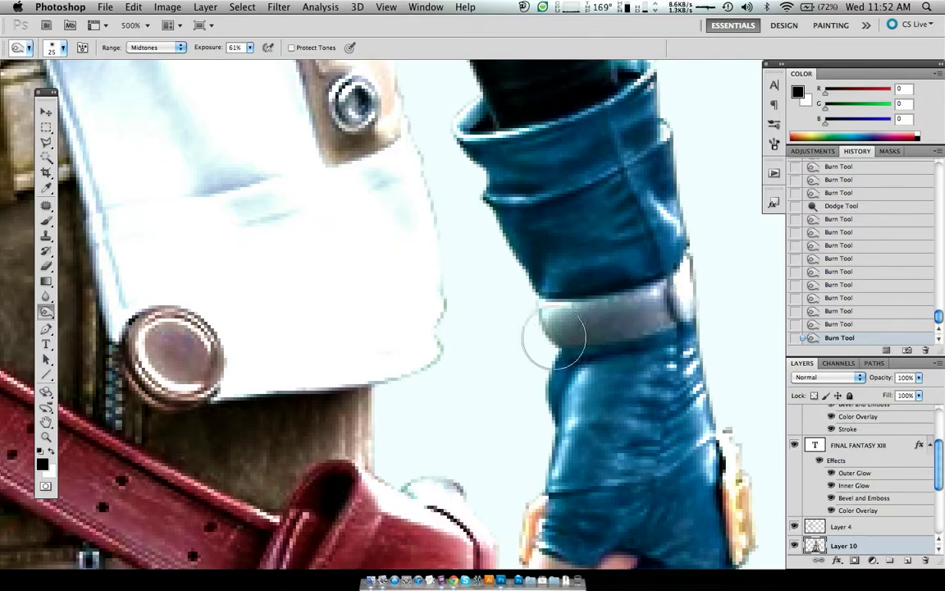
{"action": "key", "text": "ctrl+z"}
{"action": "key", "text": "ctrl+z"}
{"action": "key", "text": "ctrl+z"}
{"action": "key", "text": "bracketleft"}
{"action": "key", "text": "bracketleft"}
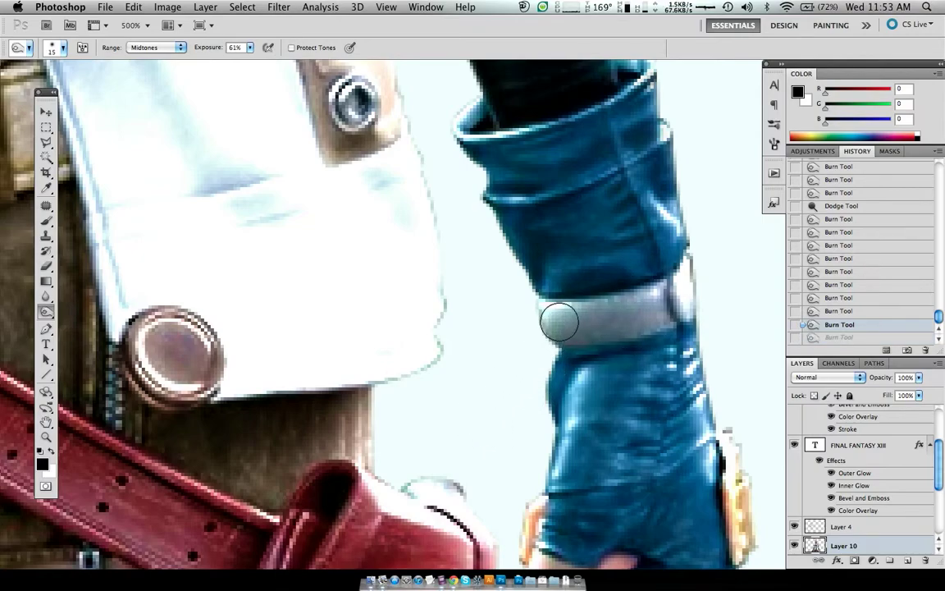
{"action": "left_click_drag", "start_coordinate": [653, 305], "coordinate": [612, 319]}
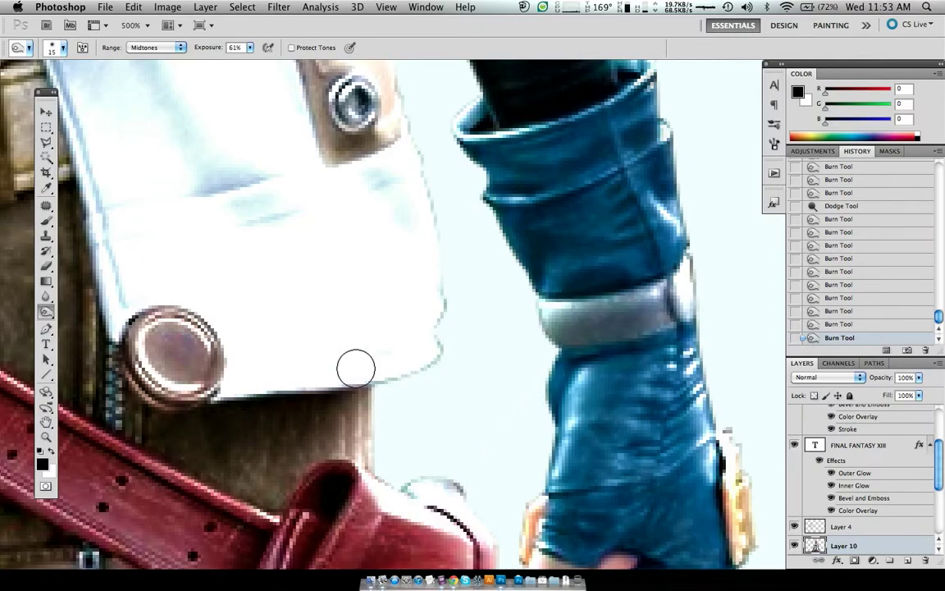
Dodge across the grey band, then burn its right end with a finer brush.
{"action": "key", "text": "shift+o"}
{"action": "key", "text": "shift+o"}
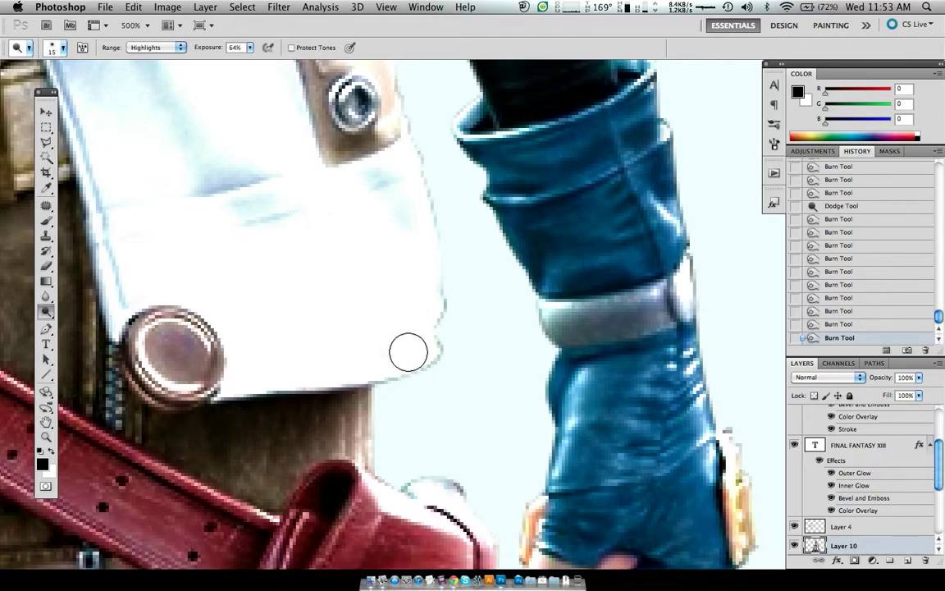
{"action": "left_click_drag", "start_coordinate": [556, 315], "coordinate": [664, 305]}
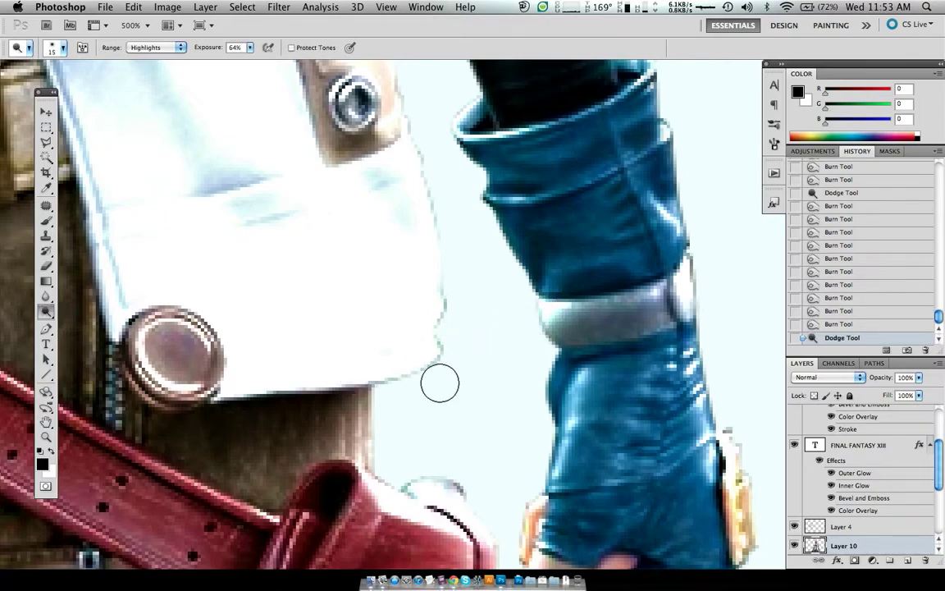
{"action": "key", "text": "shift+o"}
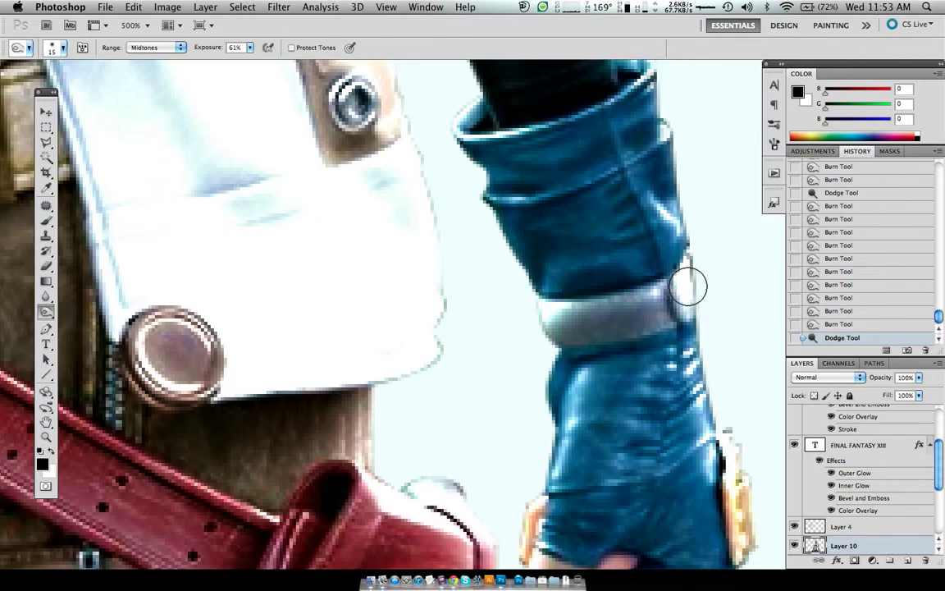
{"action": "key", "text": "bracketleft"}
{"action": "key", "text": "bracketleft"}
{"action": "key", "text": "bracketleft"}
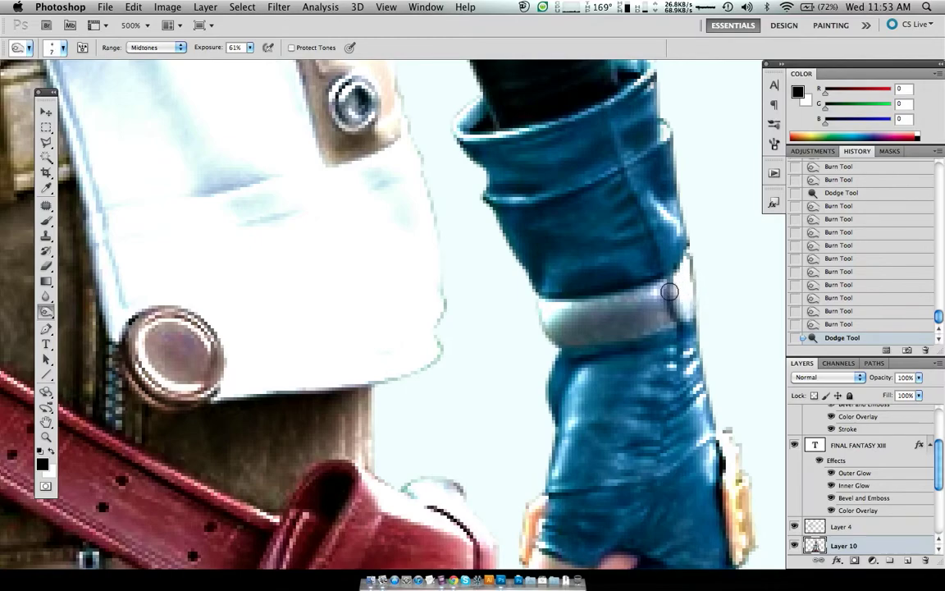
{"action": "mouse_move", "coordinate": [681, 320]}
{"action": "left_mouse_down"}
{"action": "mouse_move", "coordinate": [662, 296]}
{"action": "mouse_move", "coordinate": [669, 289]}
{"action": "left_mouse_up"}
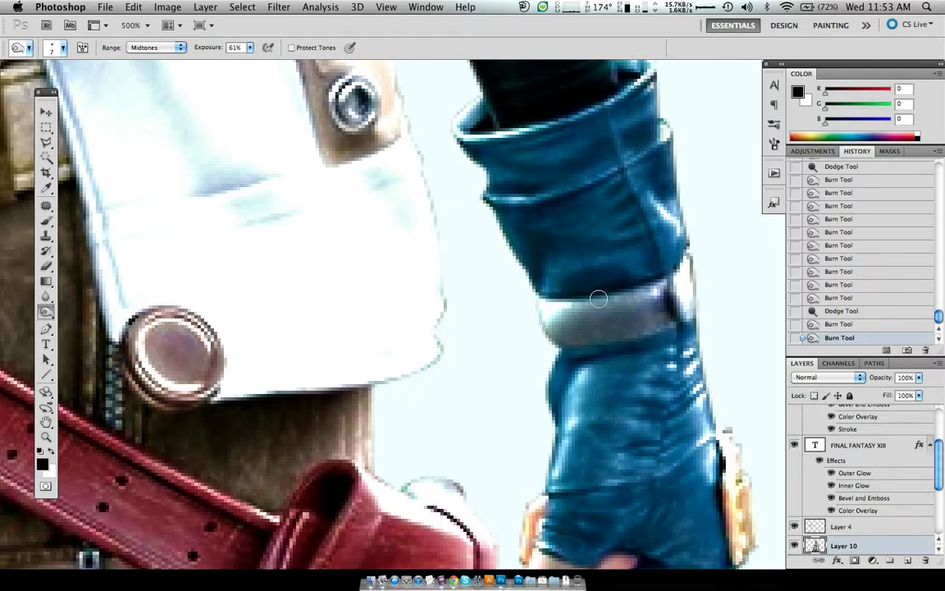
{"action": "key", "text": "ctrl+z"}
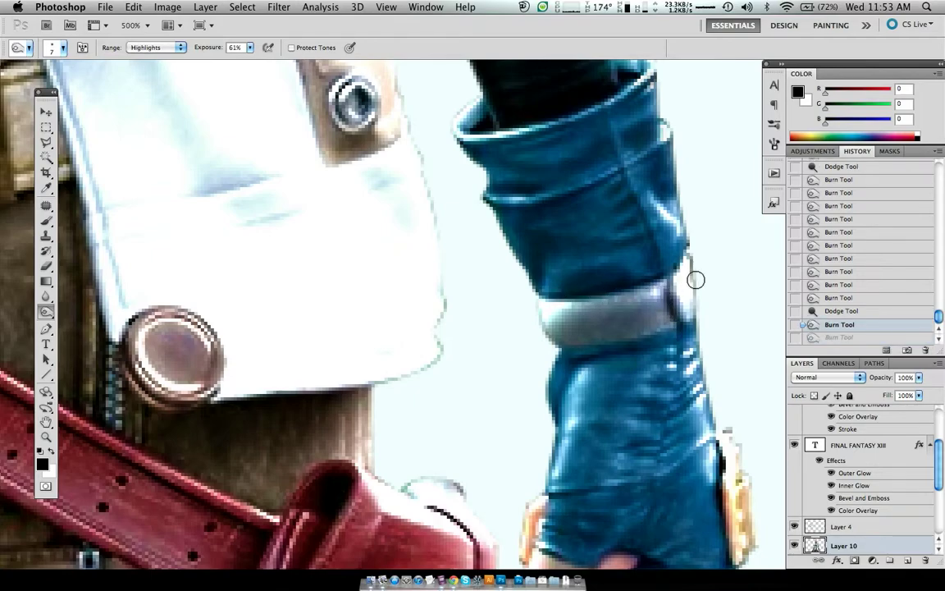
{"action": "left_click_drag", "start_coordinate": [662, 313], "coordinate": [654, 302]}
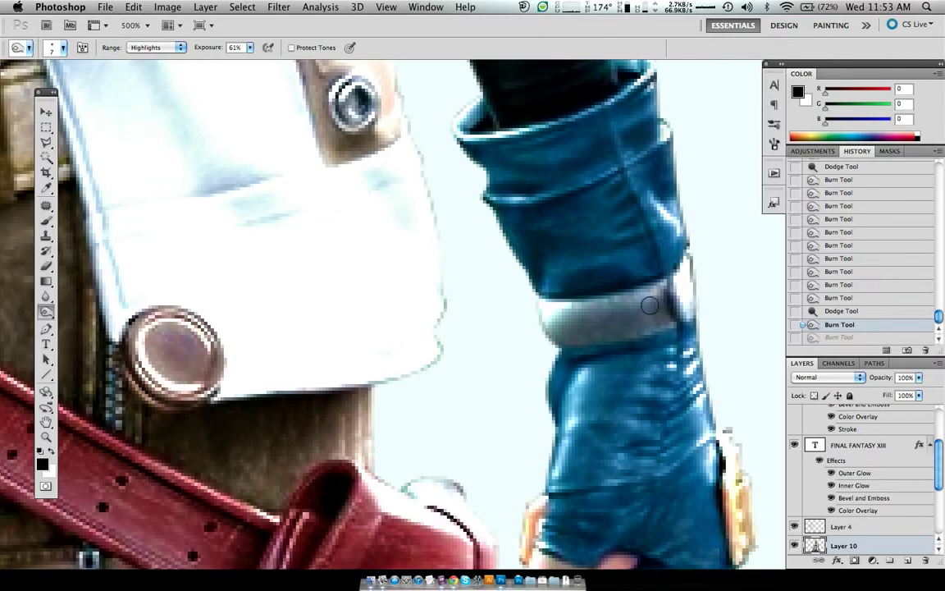
{"action": "key", "text": "super+0"}
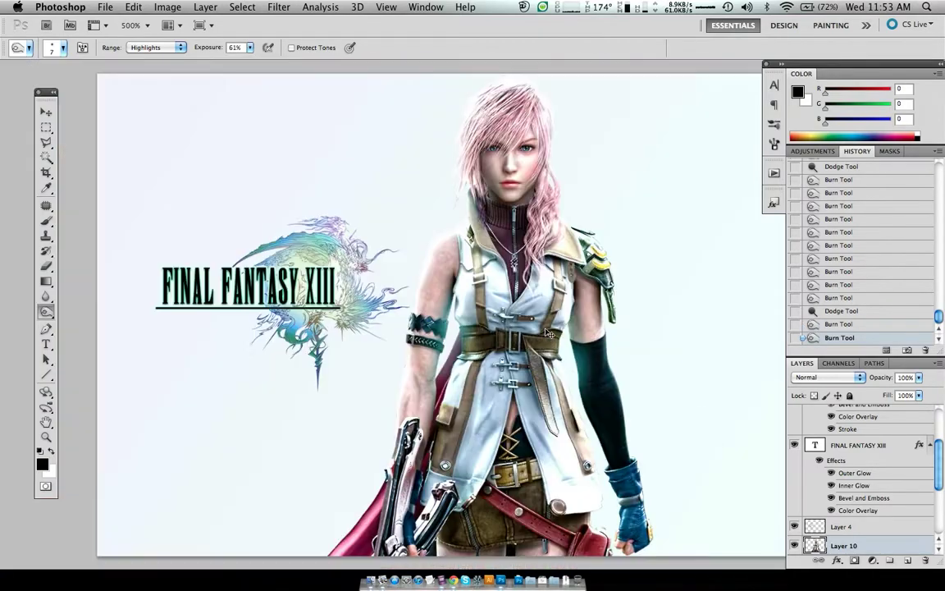
Undo the last band stroke and burn the glove just below the grey band.
{"action": "key", "text": "super+alt+0"}
{"action": "key", "text": "super+z"}
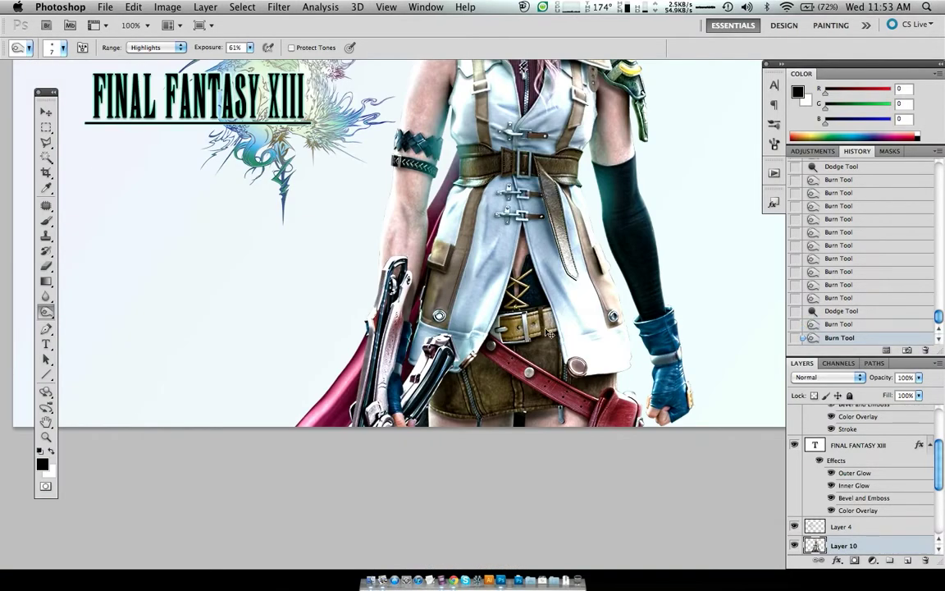
{"action": "scroll", "coordinate": [548, 333], "scroll_direction": "up", "scroll_amount": 2}
{"action": "scroll", "coordinate": [545, 329], "scroll_direction": "up", "scroll_amount": 2}
{"action": "scroll", "coordinate": [546, 329], "scroll_direction": "right", "scroll_amount": 3}
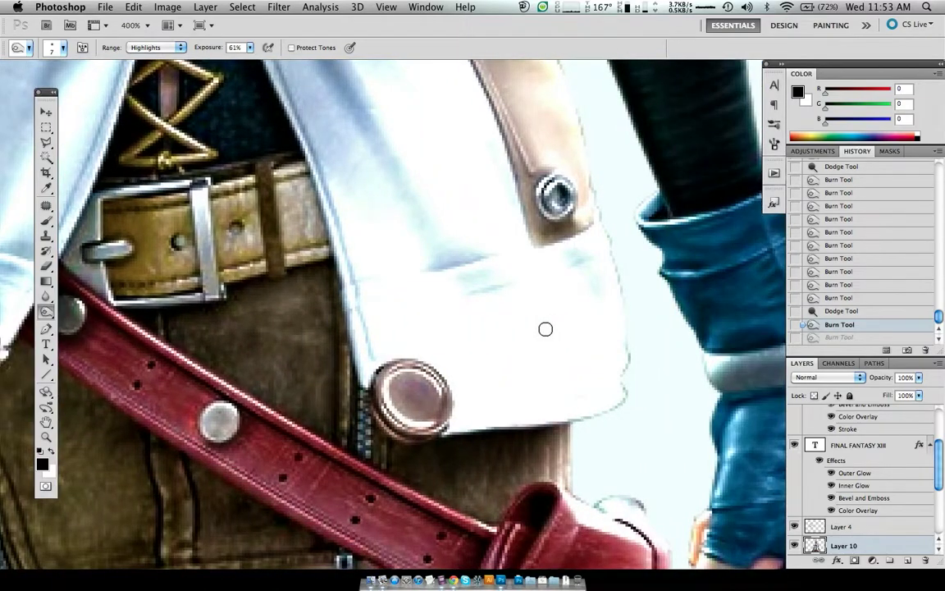
{"action": "scroll", "coordinate": [546, 329], "scroll_direction": "right", "scroll_amount": 3}
{"action": "scroll", "coordinate": [546, 329], "scroll_direction": "up", "scroll_amount": 1}
{"action": "scroll", "coordinate": [545, 329], "scroll_direction": "up", "scroll_amount": 1}
{"action": "scroll", "coordinate": [546, 329], "scroll_direction": "down", "scroll_amount": 2}
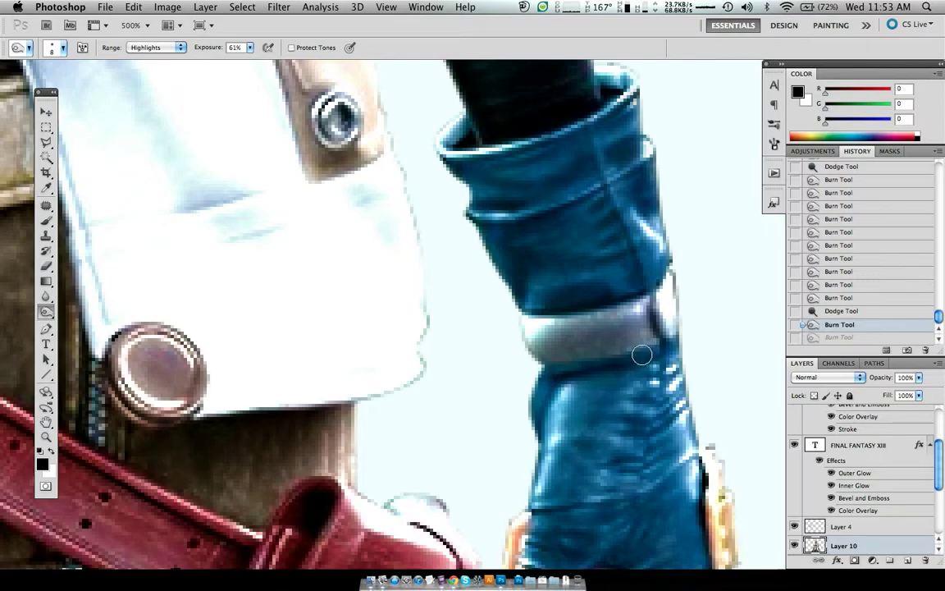
{"action": "left_click_drag", "start_coordinate": [574, 372], "coordinate": [544, 373]}
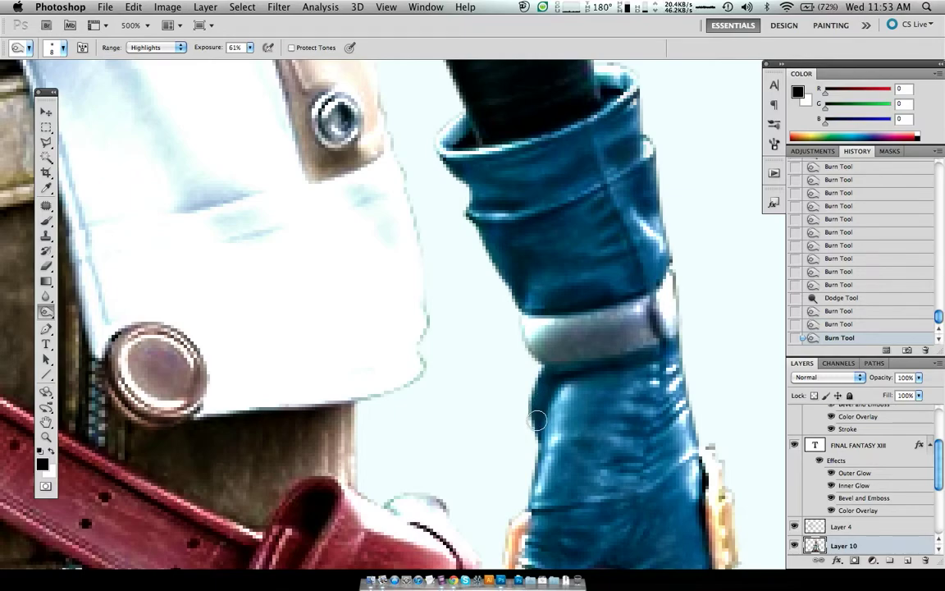
{"action": "mouse_move", "coordinate": [587, 428]}
{"action": "left_mouse_down"}
{"action": "mouse_move", "coordinate": [609, 384]}
{"action": "mouse_move", "coordinate": [580, 424]}
{"action": "left_mouse_up"}
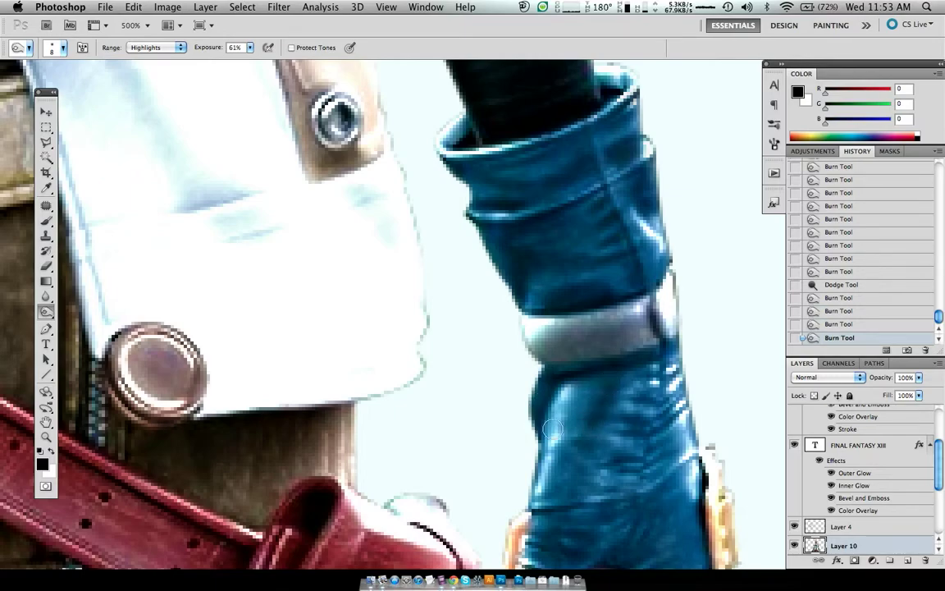
Lower the Burn exposure and reapply gentler strokes on the glove.
{"action": "key", "text": "ctrl+z"}
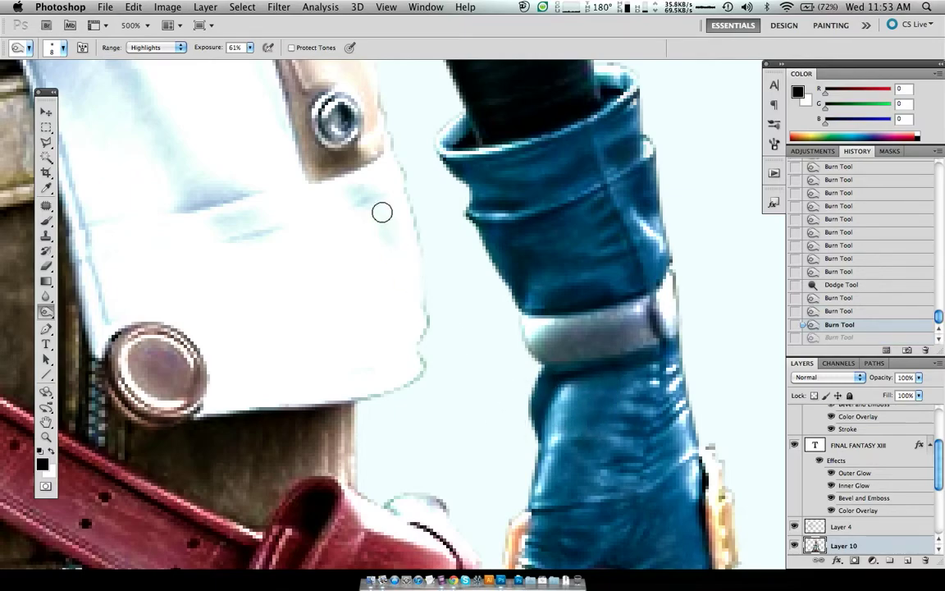
{"action": "key", "text": "2"}
{"action": "key", "text": "1"}
{"action": "left_click_drag", "start_coordinate": [590, 424], "coordinate": [584, 439]}
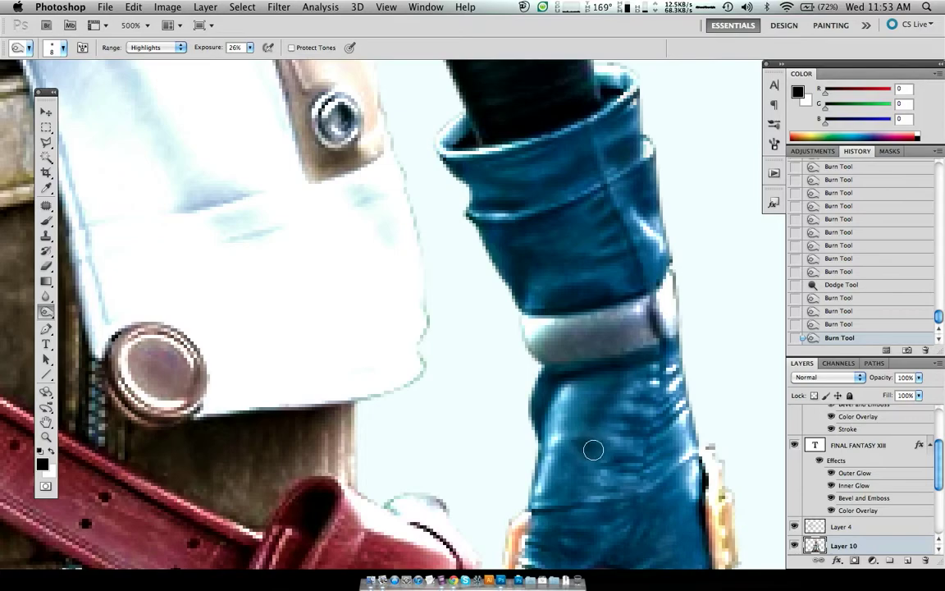
{"action": "left_click_drag", "start_coordinate": [603, 454], "coordinate": [568, 450]}
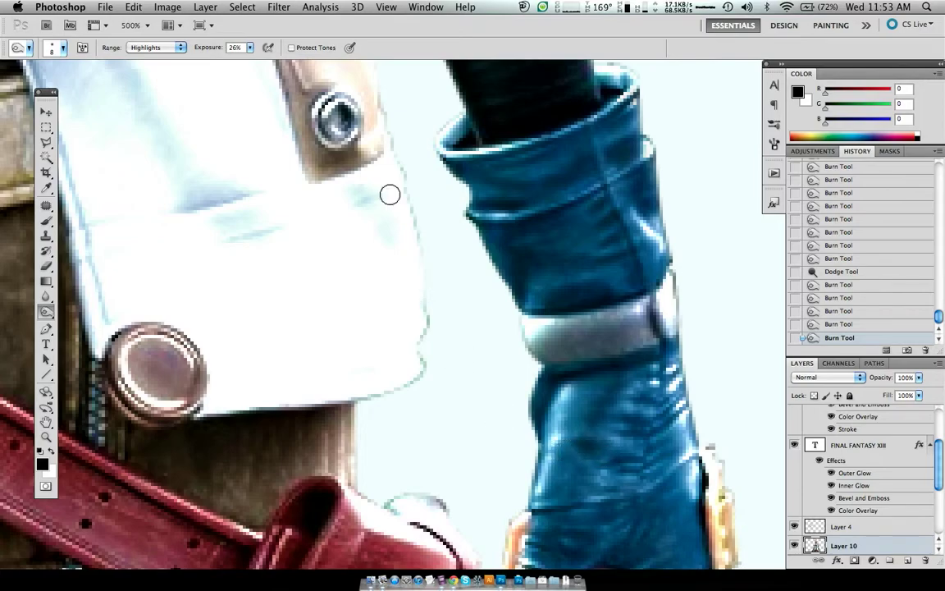
Raise exposure to 70% and burn the glove's creases and folds with a smaller brush.
{"action": "left_click_drag", "start_coordinate": [180, 47], "coordinate": [210, 47]}
{"action": "key", "text": "bracketleft"}
{"action": "key", "text": "bracketleft"}
{"action": "key", "text": "bracketleft"}
{"action": "key", "text": "bracketleft"}
{"action": "key", "text": "bracketleft"}
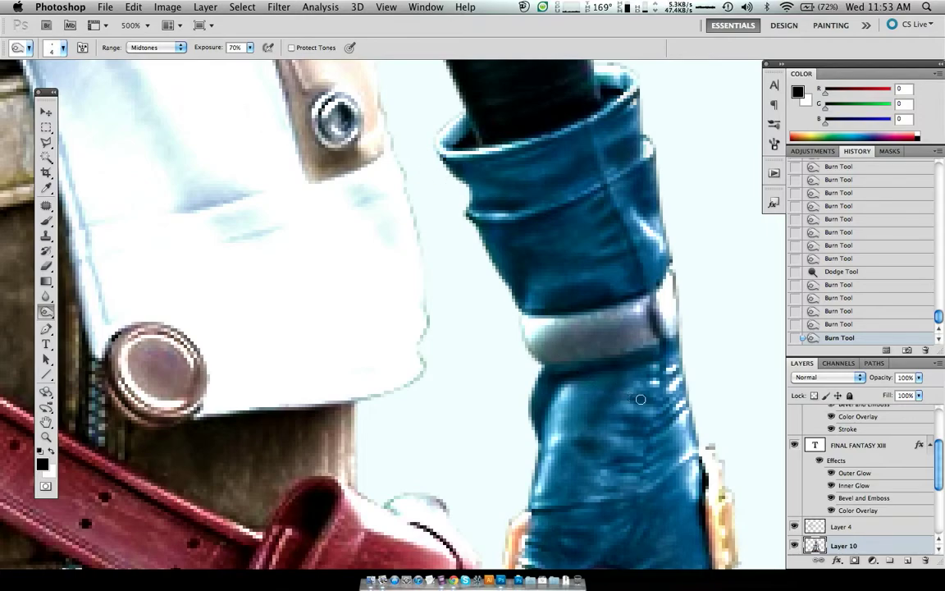
{"action": "mouse_move", "coordinate": [637, 398]}
{"action": "left_mouse_down"}
{"action": "mouse_move", "coordinate": [623, 414]}
{"action": "mouse_move", "coordinate": [649, 425]}
{"action": "mouse_move", "coordinate": [625, 462]}
{"action": "mouse_move", "coordinate": [638, 471]}
{"action": "left_mouse_up"}
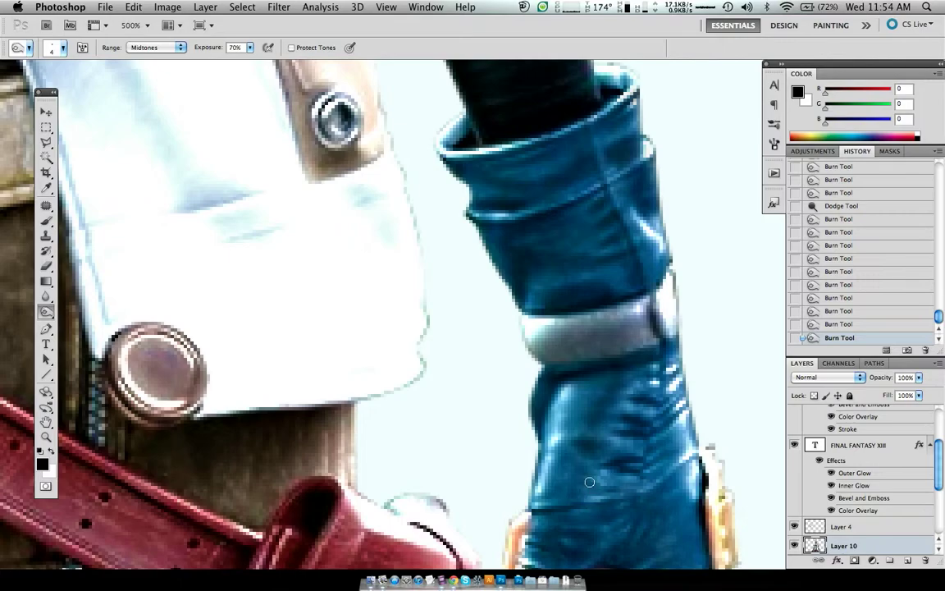
{"action": "left_click_drag", "start_coordinate": [583, 482], "coordinate": [538, 481]}
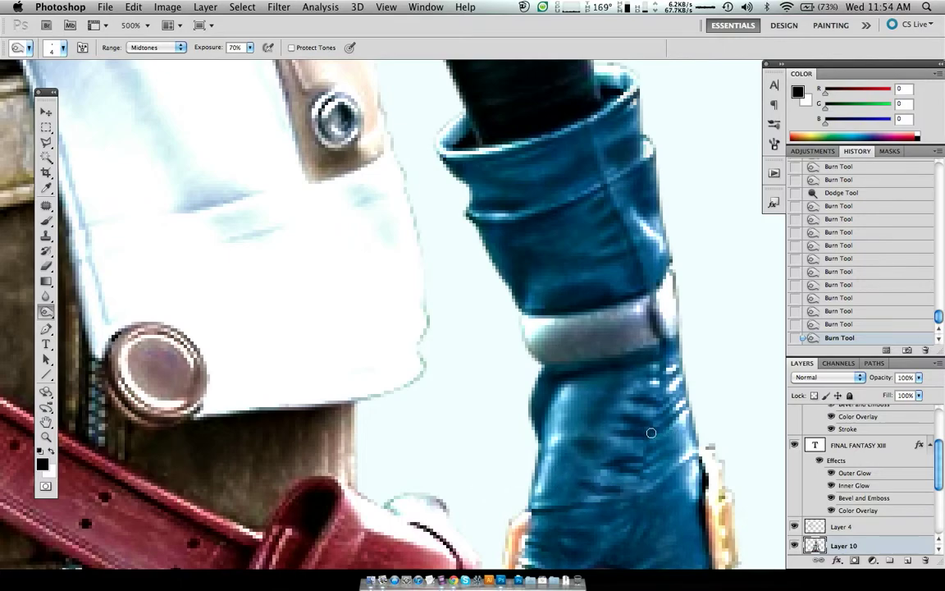
{"action": "left_click_drag", "start_coordinate": [689, 407], "coordinate": [661, 417]}
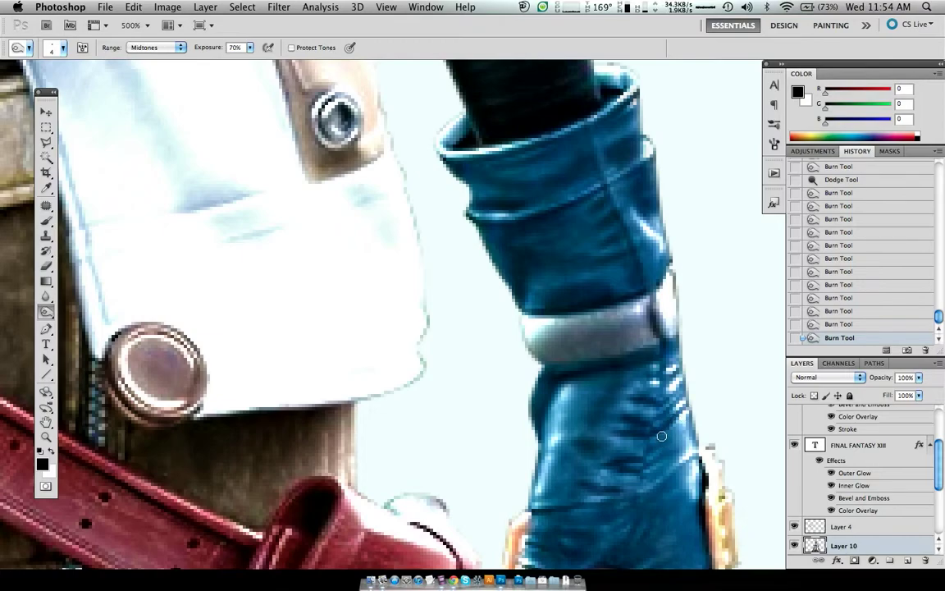
Repaint fine crease shadows on the glove, undoing unwanted strokes.
{"action": "key", "text": "super+space"}
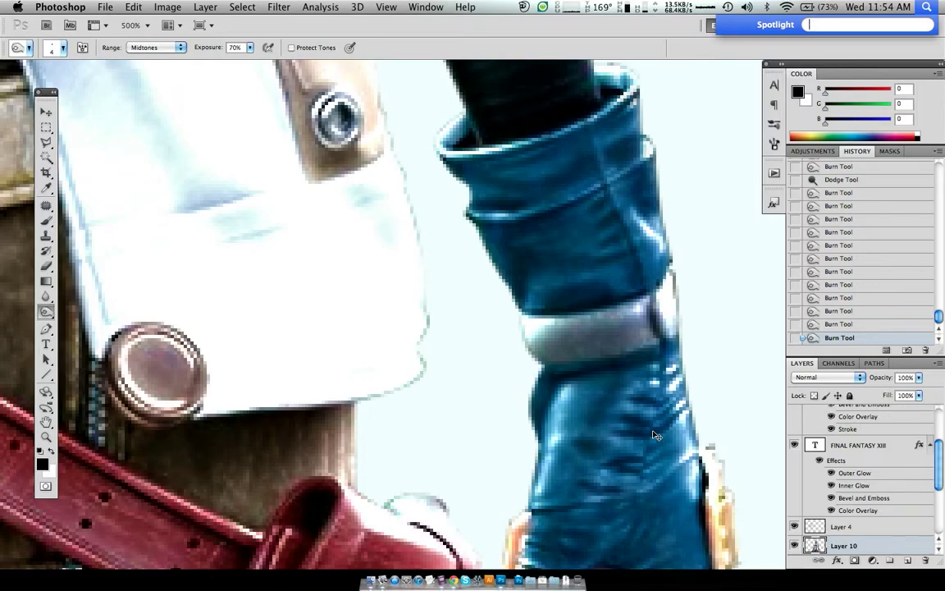
{"action": "left_click", "coordinate": [543, 21]}
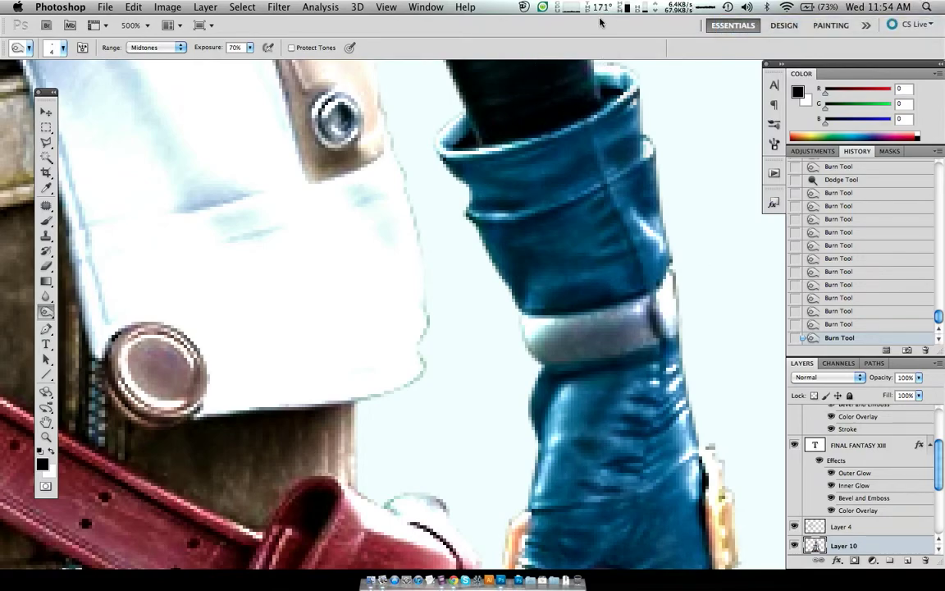
{"action": "key", "text": "ctrl+z"}
{"action": "key", "text": "ctrl+z"}
{"action": "key", "text": "ctrl+z"}
{"action": "left_click_drag", "start_coordinate": [654, 430], "coordinate": [595, 384]}
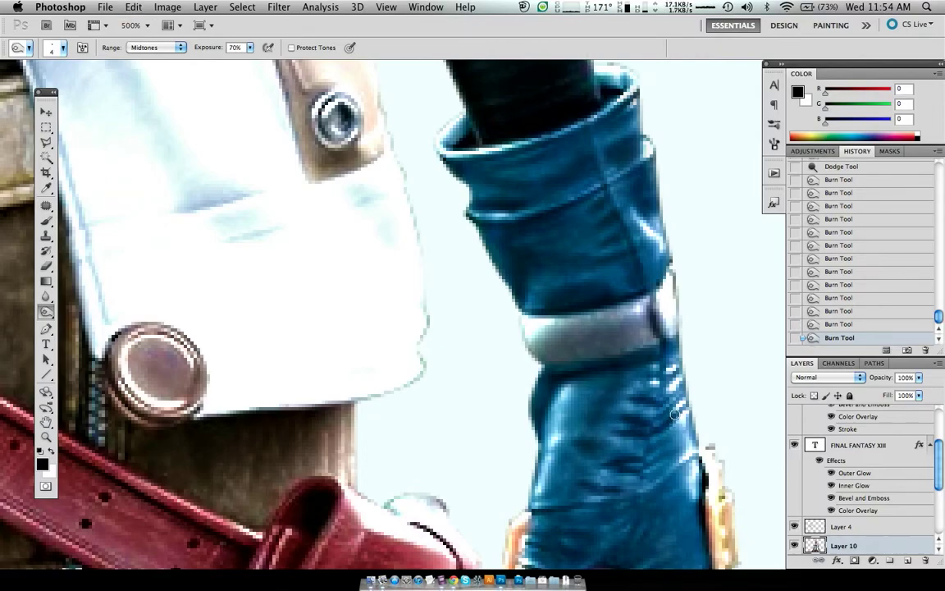
{"action": "key", "text": "bracketleft"}
{"action": "key", "text": "bracketleft"}
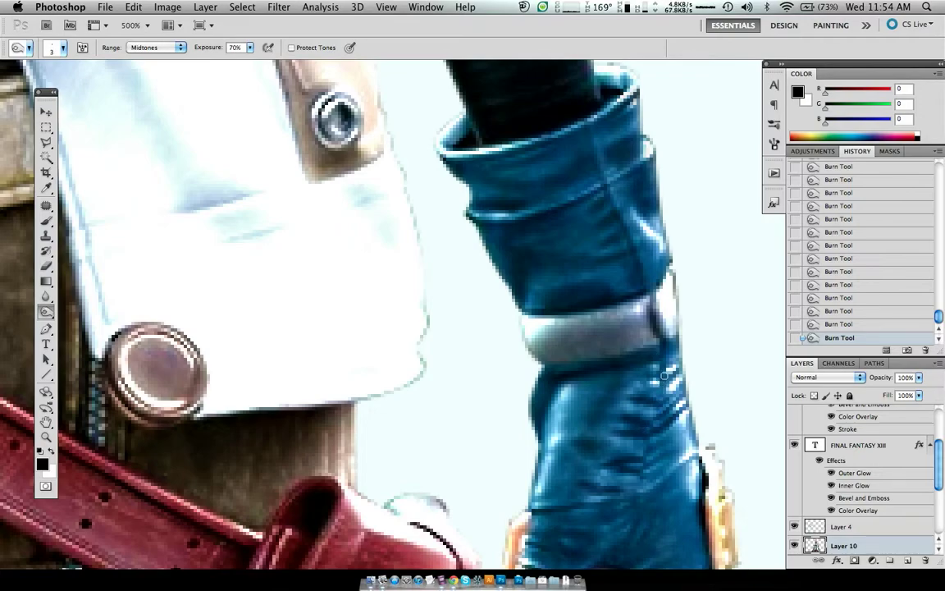
{"action": "key", "text": "ctrl+z"}
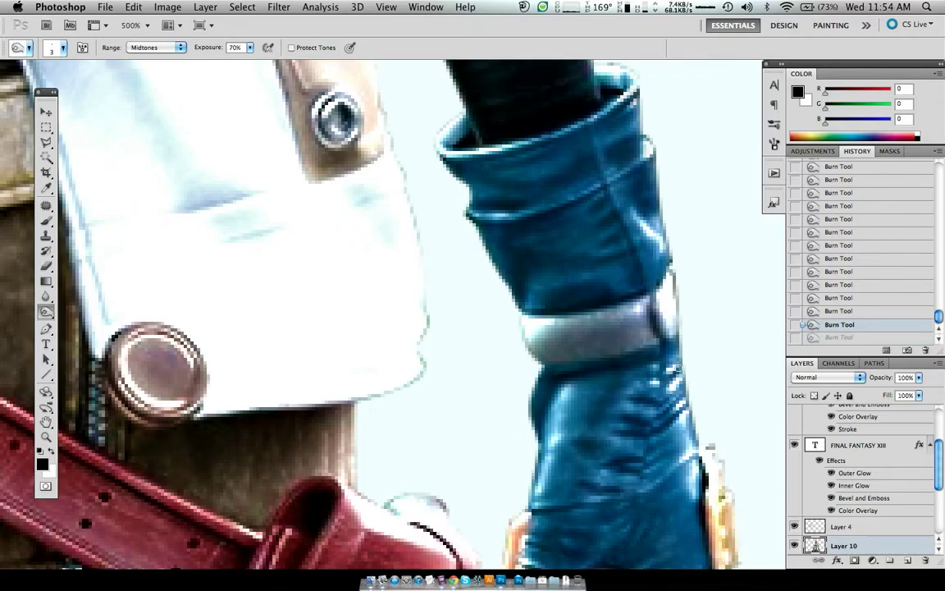
{"action": "left_click_drag", "start_coordinate": [599, 343], "coordinate": [566, 368]}
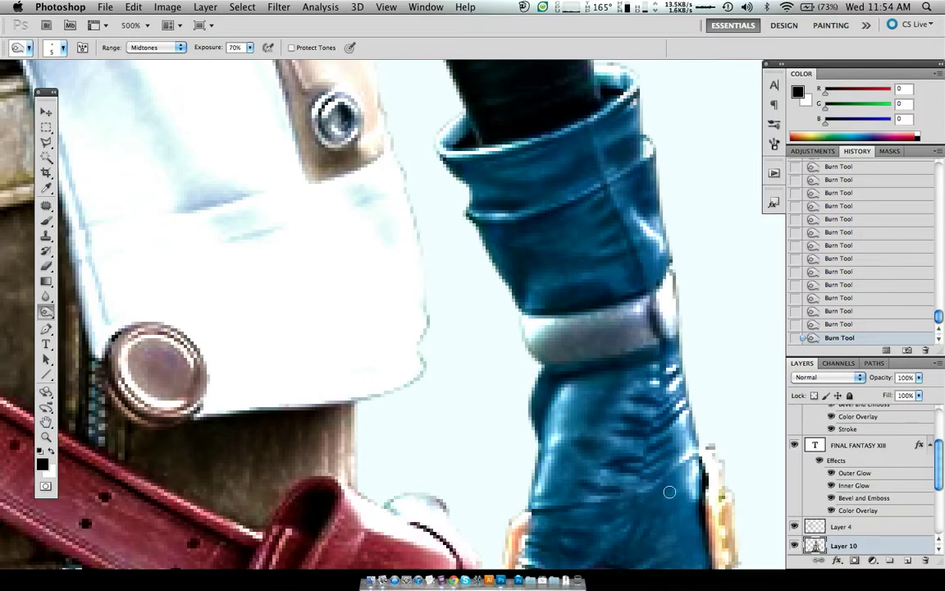
{"action": "scroll", "coordinate": [665, 496], "scroll_direction": "down", "scroll_amount": 5}
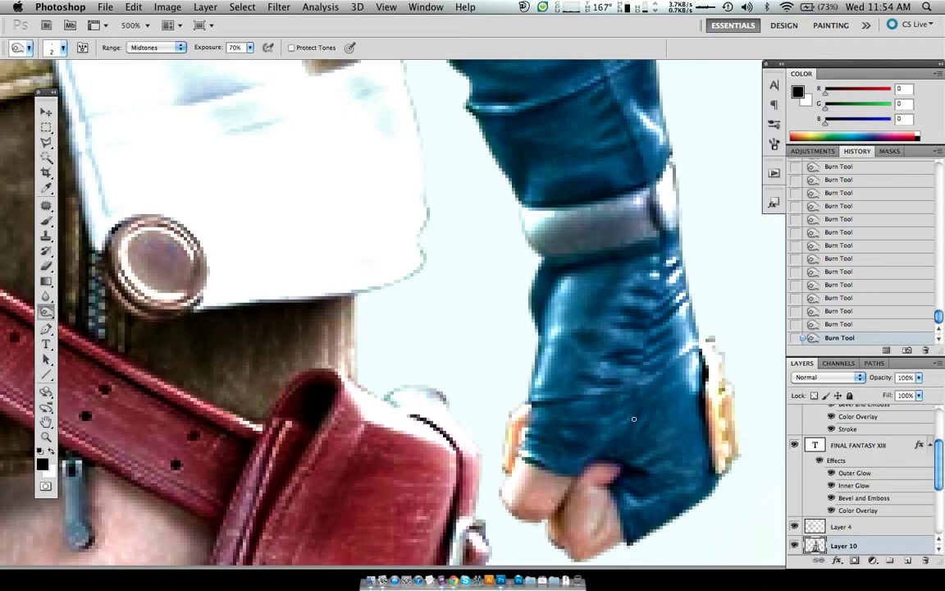
Burn shadows into the glove on the fist, undoing strokes that are too strong.
{"action": "right_click", "coordinate": [650, 424]}
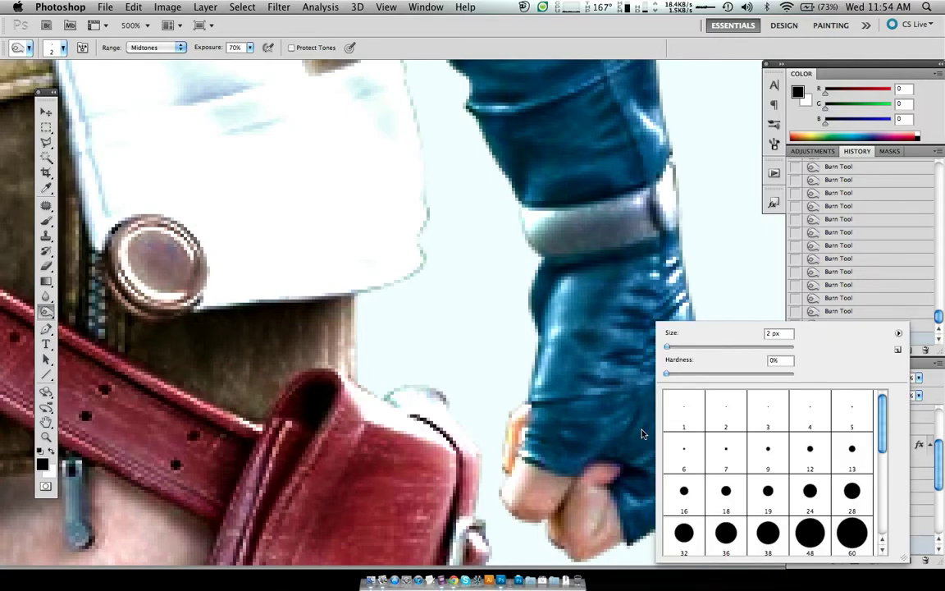
{"action": "key", "text": "Escape"}
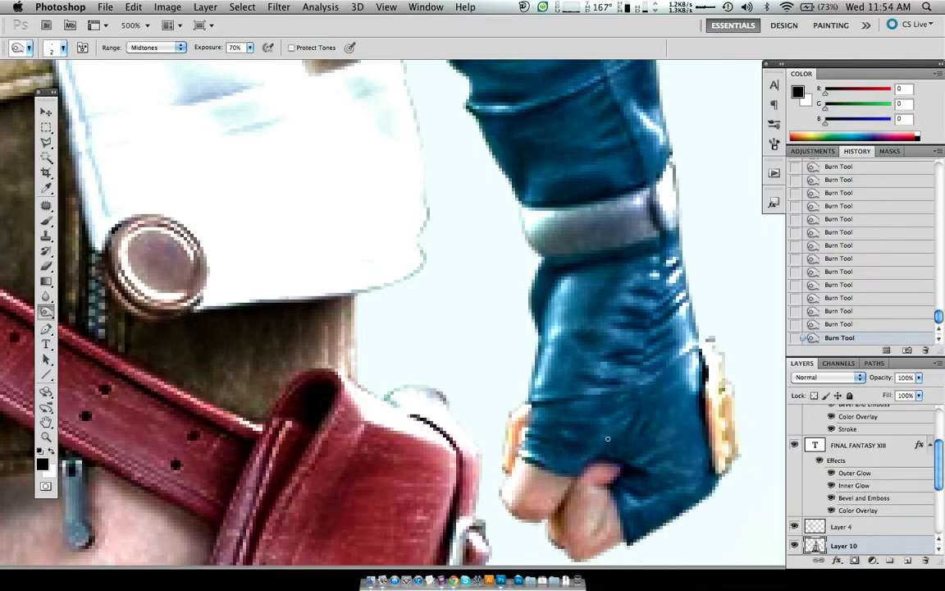
{"action": "key", "text": "ctrl+z"}
{"action": "left_click_drag", "start_coordinate": [577, 388], "coordinate": [567, 464]}
{"action": "right_click", "coordinate": [598, 407]}
{"action": "key", "text": "Escape"}
{"action": "key", "text": "ctrl+z"}
Lower Burn exposure to 41% and darken the glove's creases.
{"action": "left_click_drag", "start_coordinate": [191, 47], "coordinate": [194, 47]}
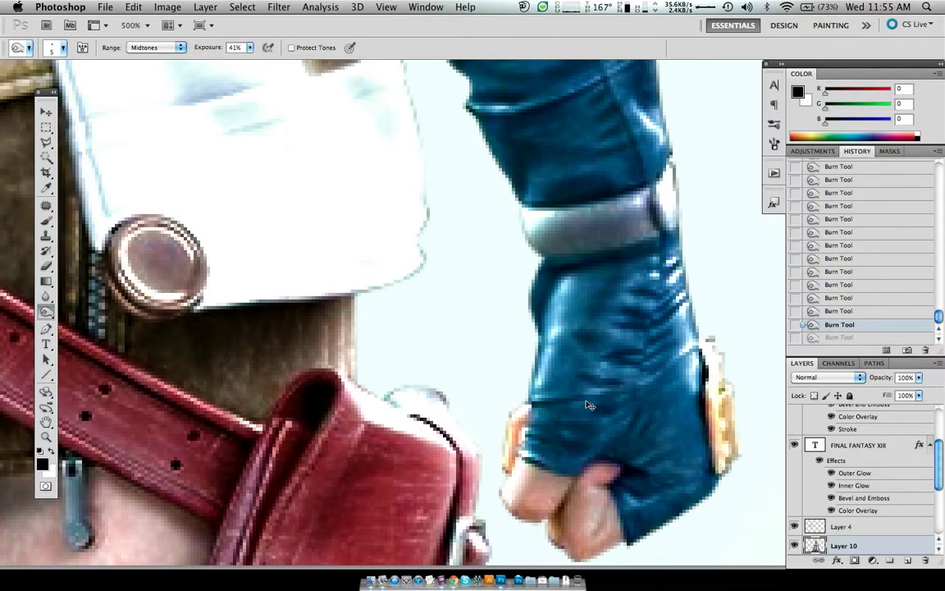
{"action": "left_click_drag", "start_coordinate": [587, 404], "coordinate": [604, 407]}
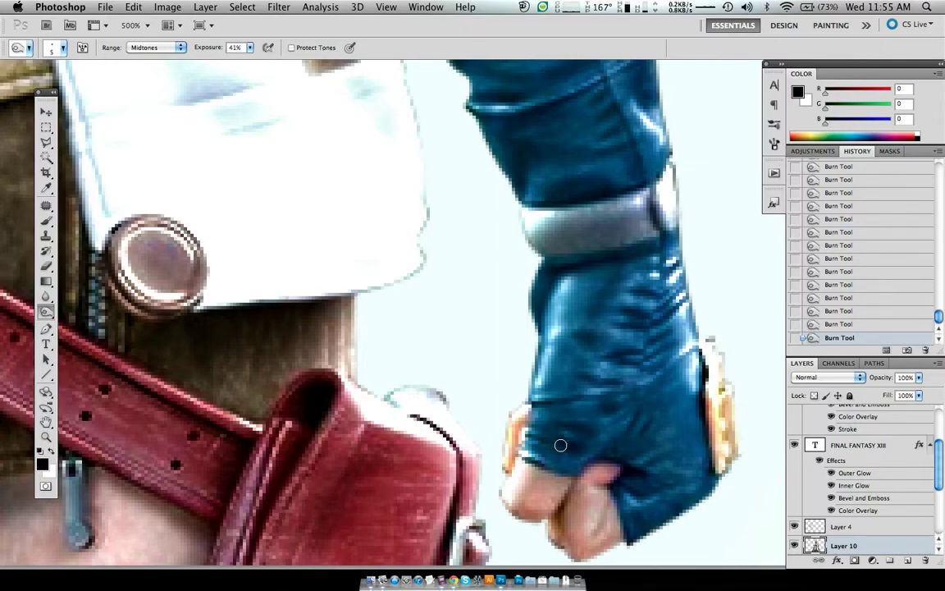
{"action": "key", "text": "bracketleft"}
{"action": "key", "text": "bracketleft"}
{"action": "key", "text": "bracketleft"}
{"action": "key", "text": "bracketright"}
{"action": "key", "text": "bracketright"}
{"action": "key", "text": "bracketright"}
Set Burn to Shadows at about 15% with a smaller brush, and reselect the figure.
{"action": "key", "text": "alt+shift+s"}
{"action": "left_click_drag", "start_coordinate": [208, 49], "coordinate": [190, 50]}
{"action": "key", "text": "bracketleft"}
{"action": "key", "text": "ctrl+d"}
{"action": "key", "text": "ctrl+shift+d"}
Trial-burn the knuckle, comparing with and without it, and shrink the brush.
{"action": "left_click_drag", "start_coordinate": [539, 484], "coordinate": [517, 496]}
{"action": "key", "text": "ctrl+z"}
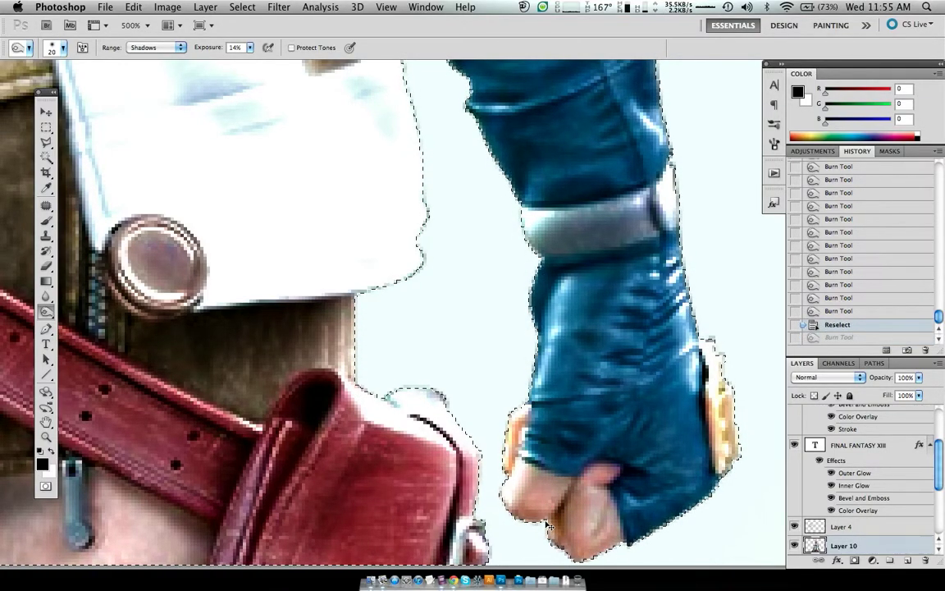
{"action": "key", "text": "ctrl+z"}
{"action": "key", "text": "ctrl+z"}
{"action": "left_click_drag", "start_coordinate": [516, 493], "coordinate": [541, 487]}
{"action": "key", "text": "ctrl+z"}
{"action": "key", "text": "bracketleft"}
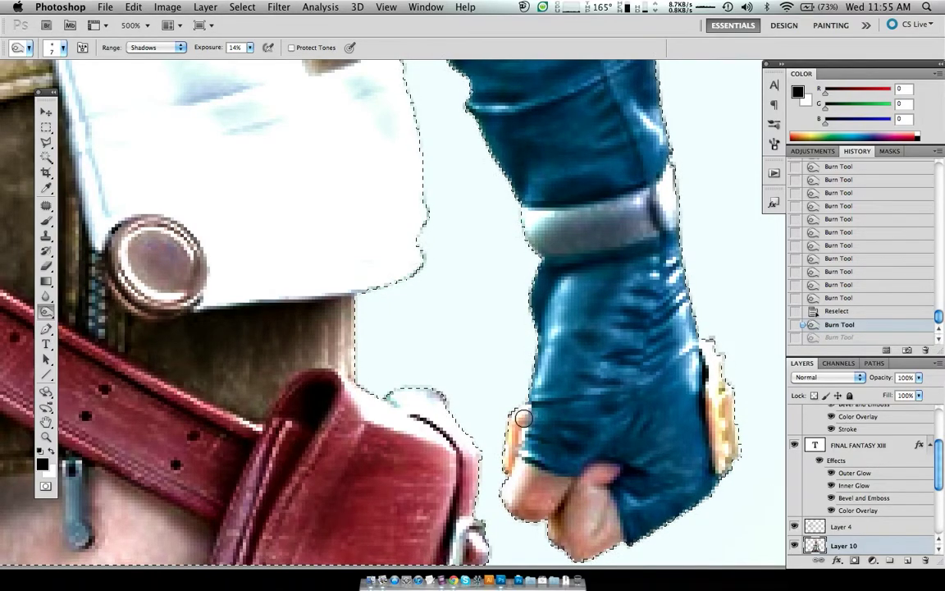
Darken the glove edge and raise burn exposure to about 38% with a smaller brush.
{"action": "left_click_drag", "start_coordinate": [516, 427], "coordinate": [524, 410]}
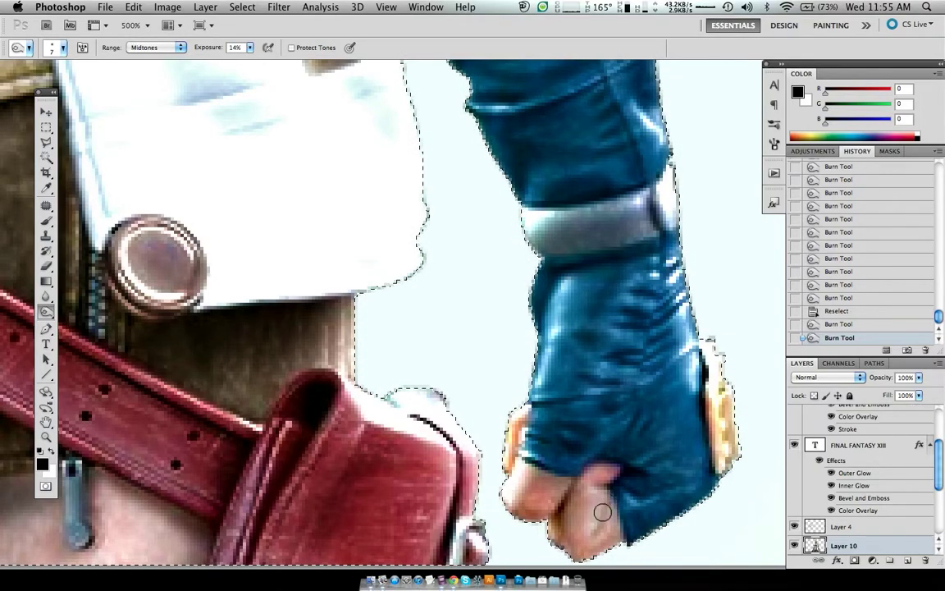
{"action": "left_click_drag", "start_coordinate": [597, 528], "coordinate": [611, 497]}
{"action": "key", "text": "ctrl+z"}
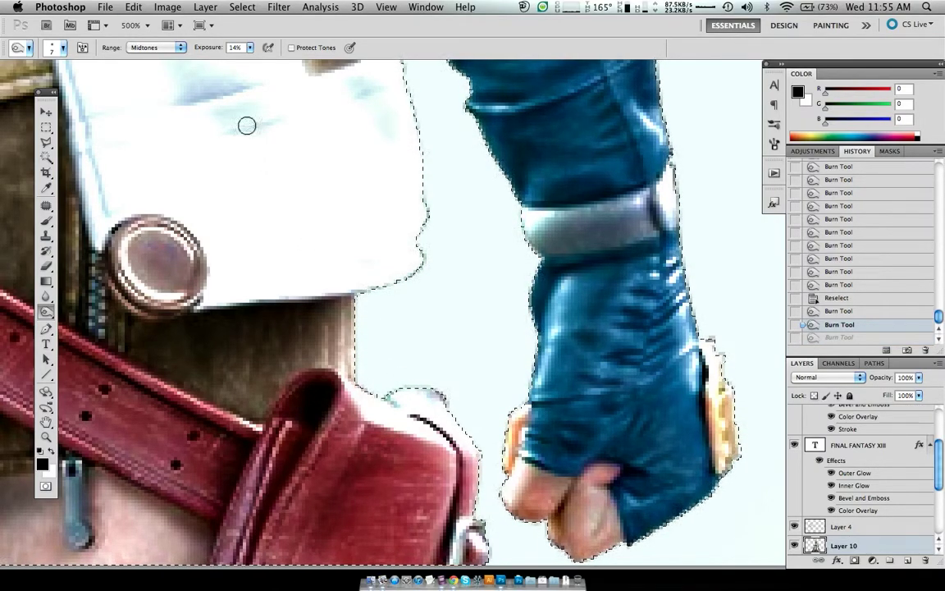
{"action": "left_click_drag", "start_coordinate": [198, 47], "coordinate": [220, 51]}
{"action": "key", "text": "bracketleft"}
{"action": "key", "text": "bracketleft"}
{"action": "key", "text": "bracketleft"}
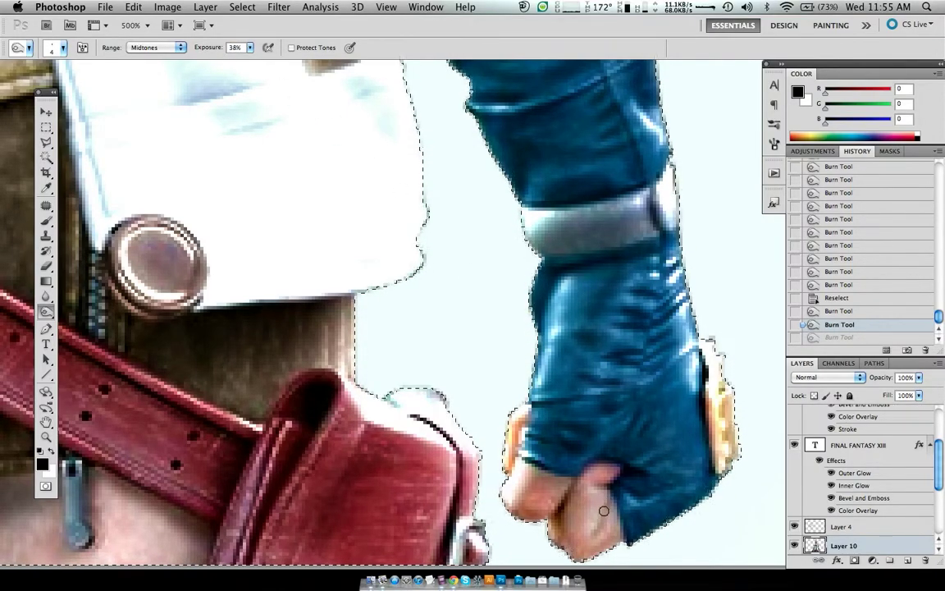
Burn the fist's creases, shadows and knuckle with small Midtones brushes.
{"action": "left_click_drag", "start_coordinate": [608, 505], "coordinate": [567, 522]}
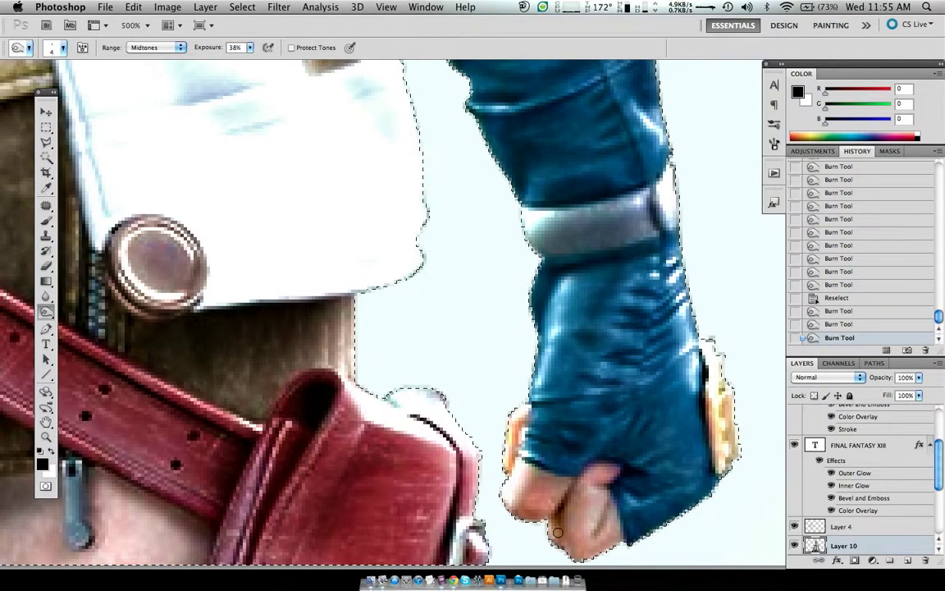
{"action": "key", "text": "bracketright"}
{"action": "left_click_drag", "start_coordinate": [595, 480], "coordinate": [572, 484]}
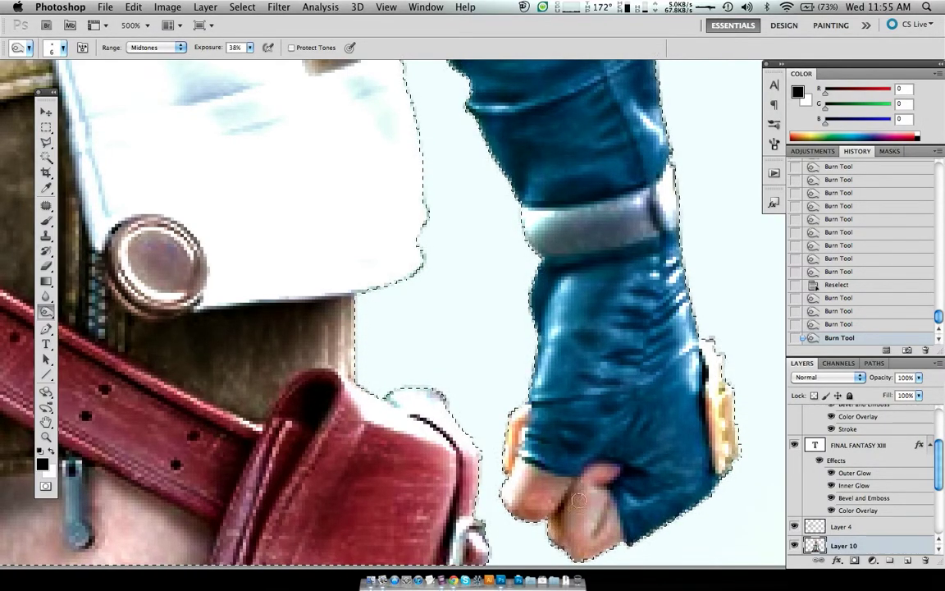
{"action": "mouse_move", "coordinate": [627, 486]}
{"action": "left_mouse_down"}
{"action": "mouse_move", "coordinate": [639, 521]}
{"action": "mouse_move", "coordinate": [688, 502]}
{"action": "mouse_move", "coordinate": [667, 477]}
{"action": "left_mouse_up"}
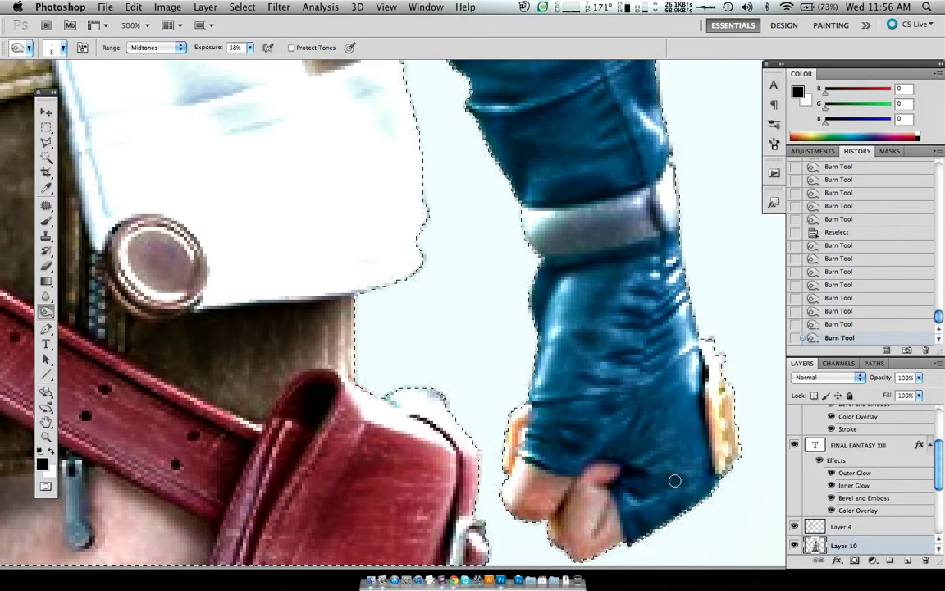
{"action": "left_click_drag", "start_coordinate": [654, 461], "coordinate": [624, 487]}
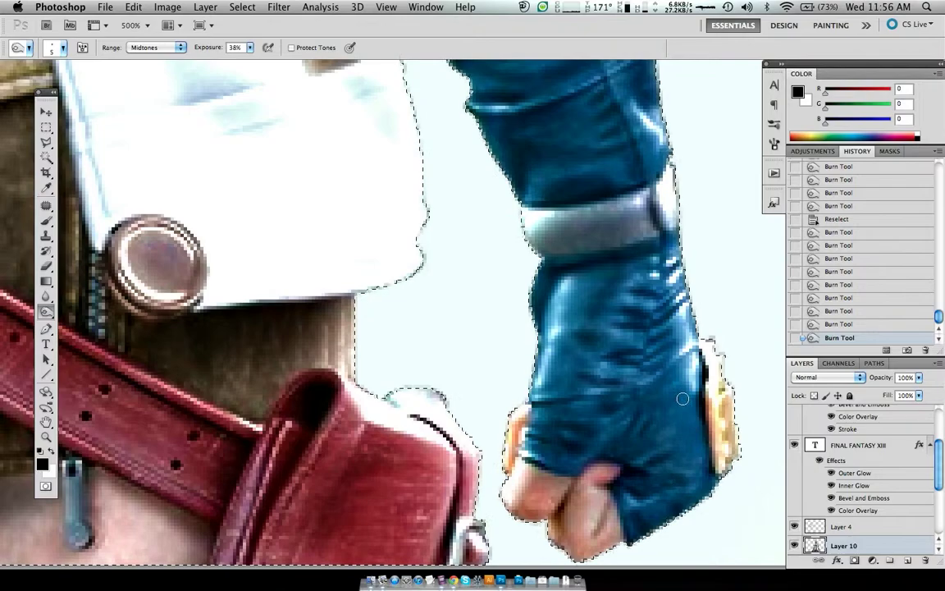
Burn the glove edge, knuckles and the fist's left edge, then deselect the figure.
{"action": "key", "text": "bracketright"}
{"action": "key", "text": "bracketright"}
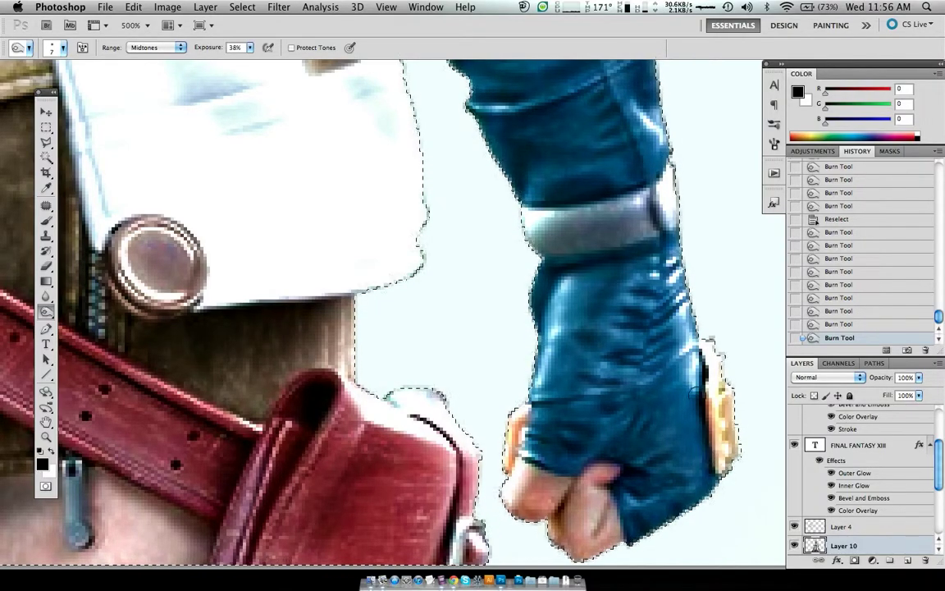
{"action": "left_click_drag", "start_coordinate": [697, 386], "coordinate": [685, 312]}
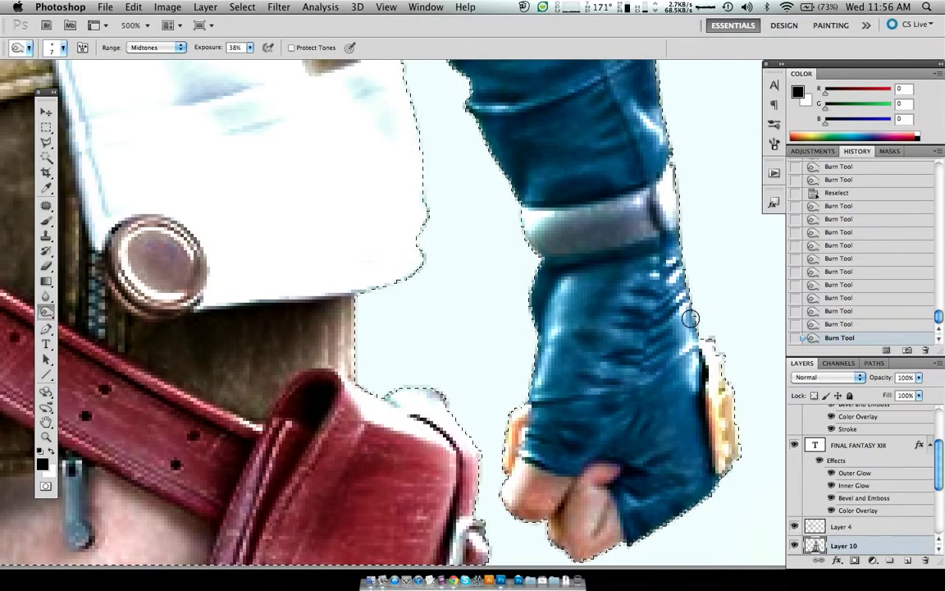
{"action": "key", "text": "ctrl+z"}
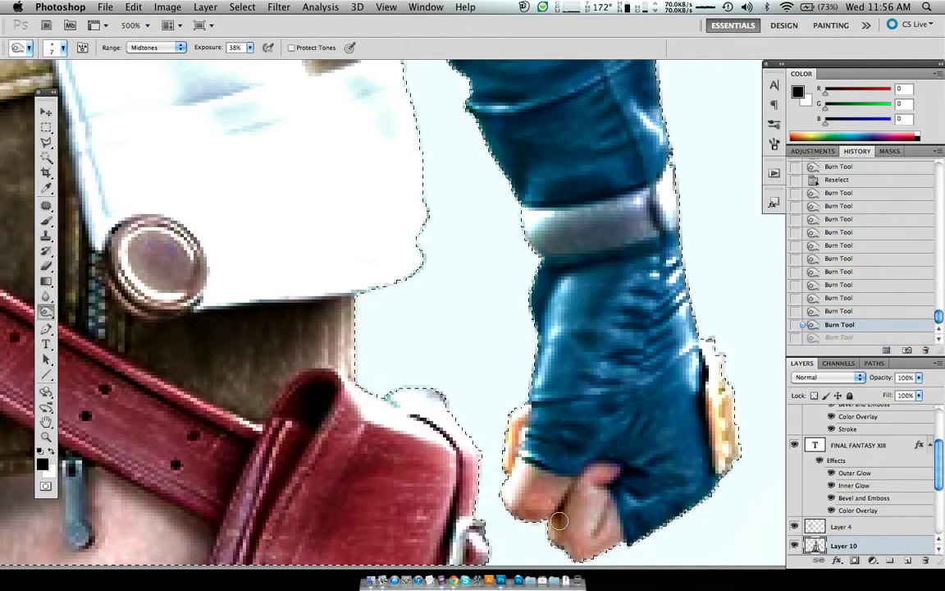
{"action": "key", "text": "ctrl+z"}
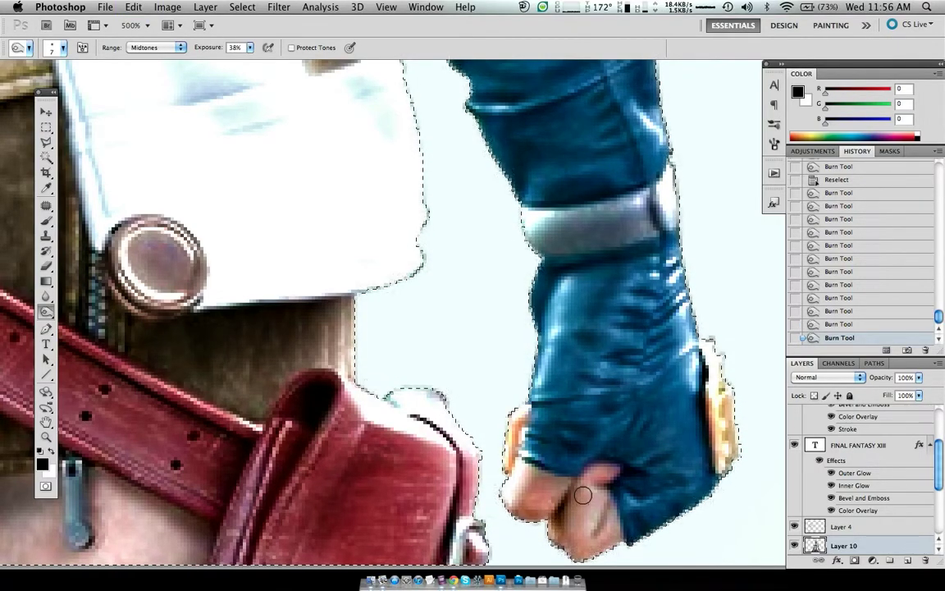
{"action": "left_click_drag", "start_coordinate": [600, 485], "coordinate": [516, 464]}
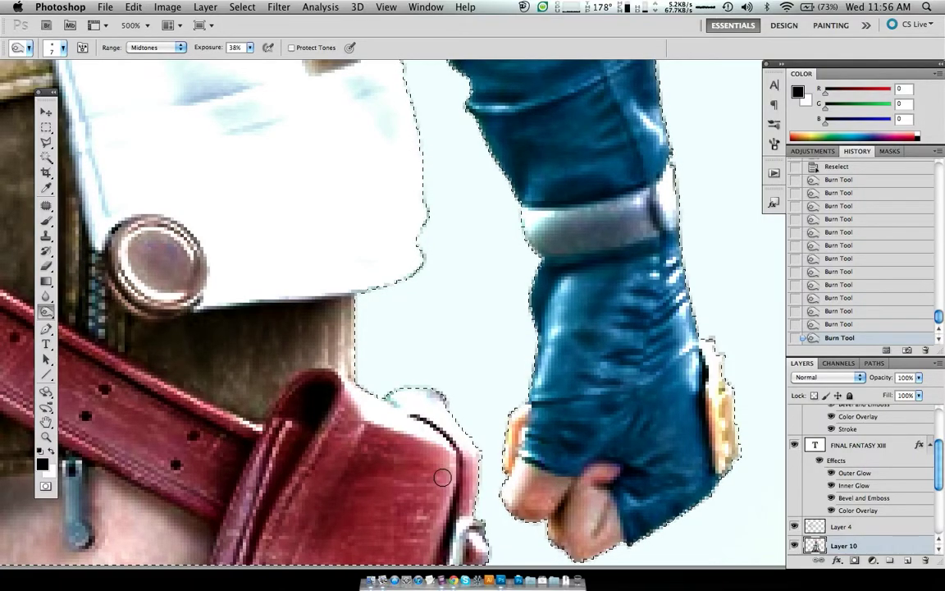
{"action": "left_click_drag", "start_coordinate": [523, 416], "coordinate": [489, 451]}
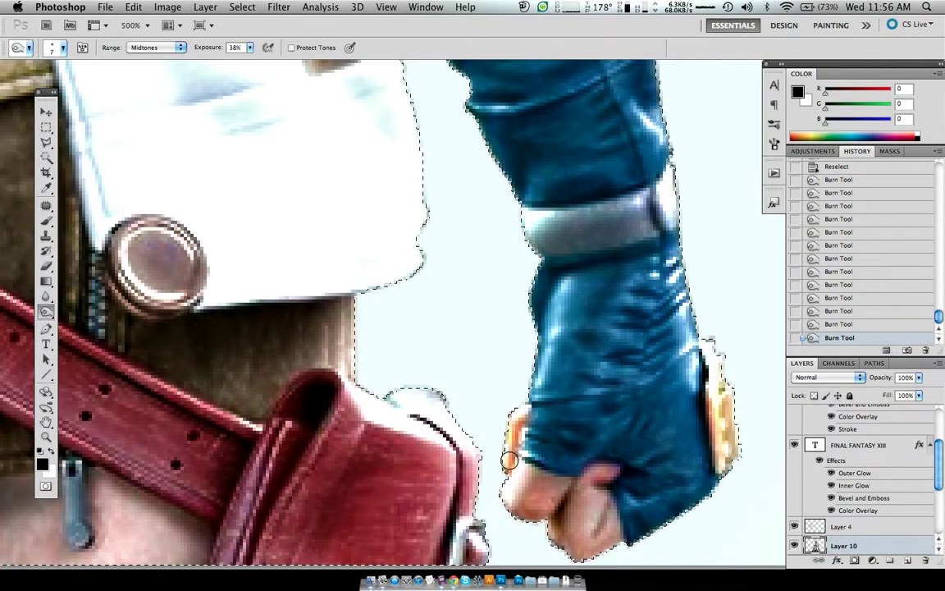
{"action": "key", "text": "ctrl+d"}
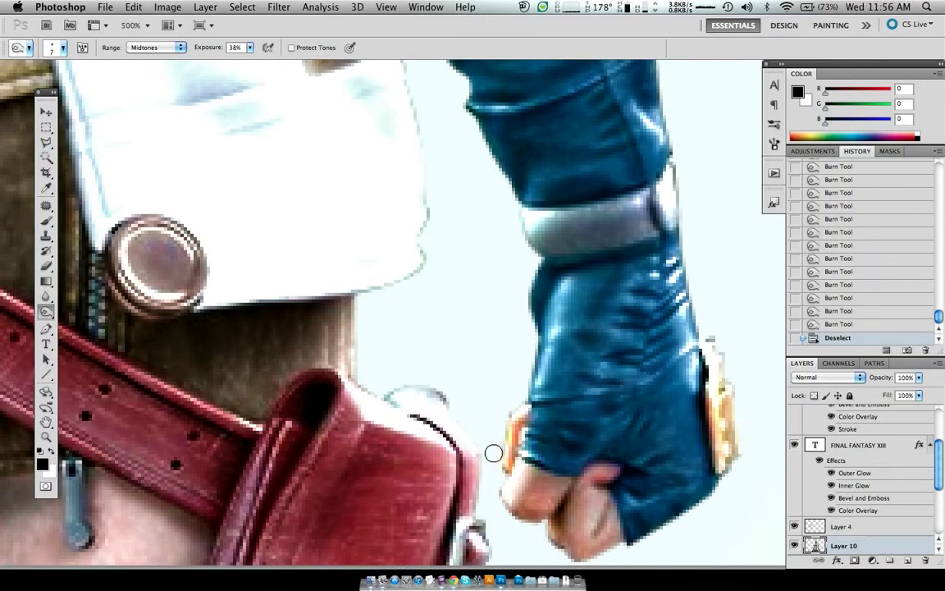
Add a burn stroke near the image's bottom edge.
{"action": "scroll", "coordinate": [467, 455], "scroll_direction": "down", "scroll_amount": 5}
{"action": "scroll", "coordinate": [467, 455], "scroll_direction": "up", "scroll_amount": 1}
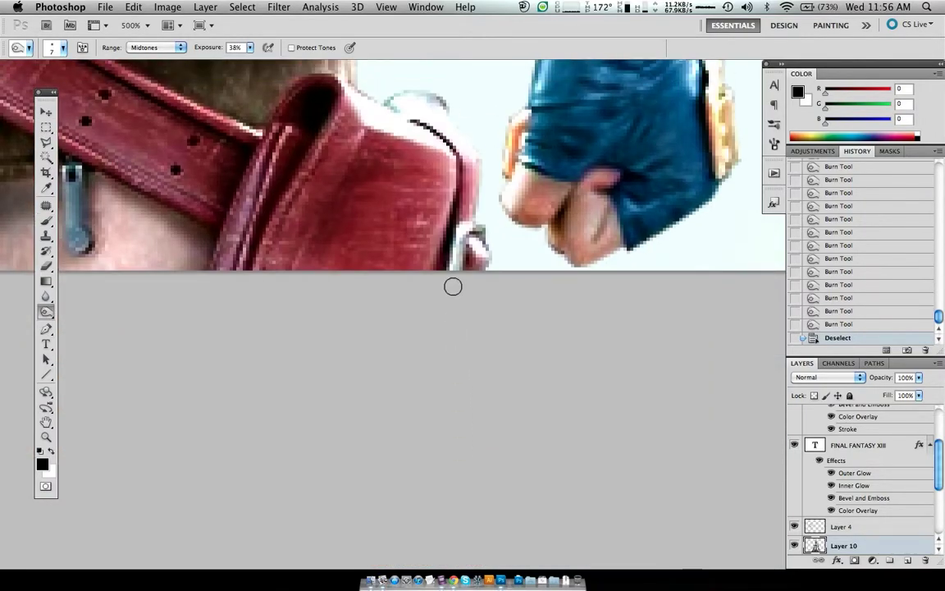
{"action": "left_click_drag", "start_coordinate": [435, 262], "coordinate": [419, 323]}
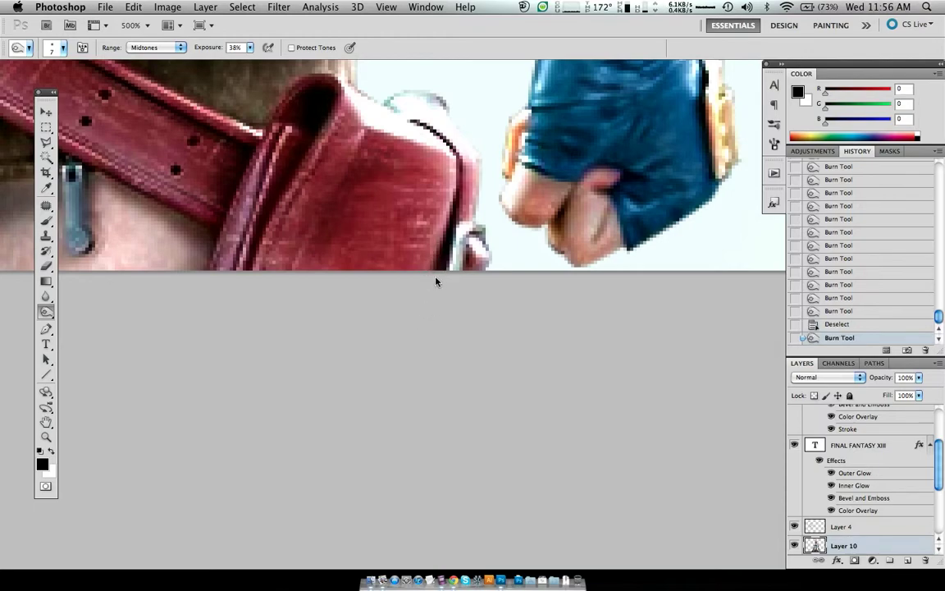
Cancel the Open dialog, fit the whole poster on screen, and hide Layer 10 to compare.
{"action": "key", "text": "super+o"}
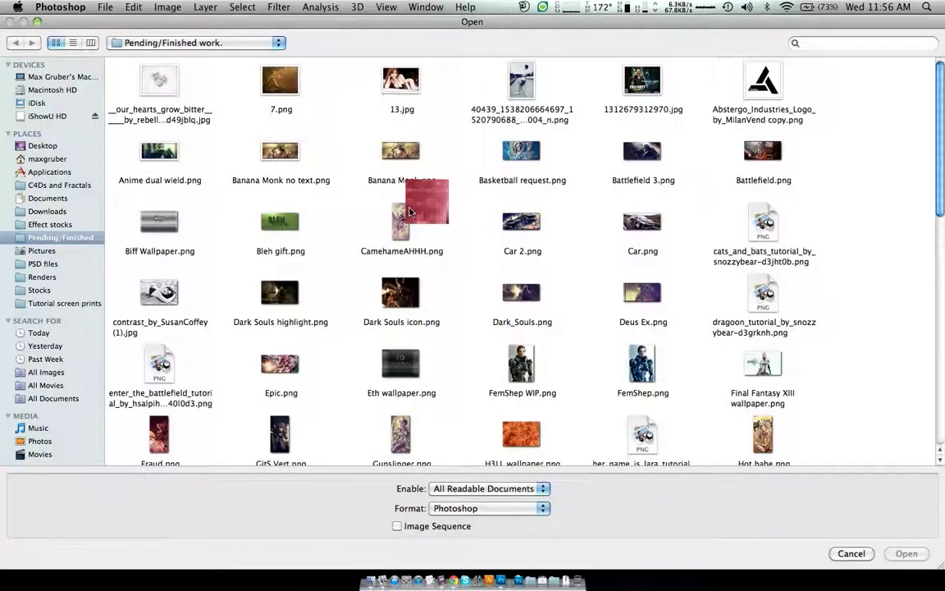
{"action": "key", "text": "Escape"}
{"action": "scroll", "coordinate": [465, 160], "scroll_direction": "up", "scroll_amount": 5}
{"action": "key", "text": "super+0"}
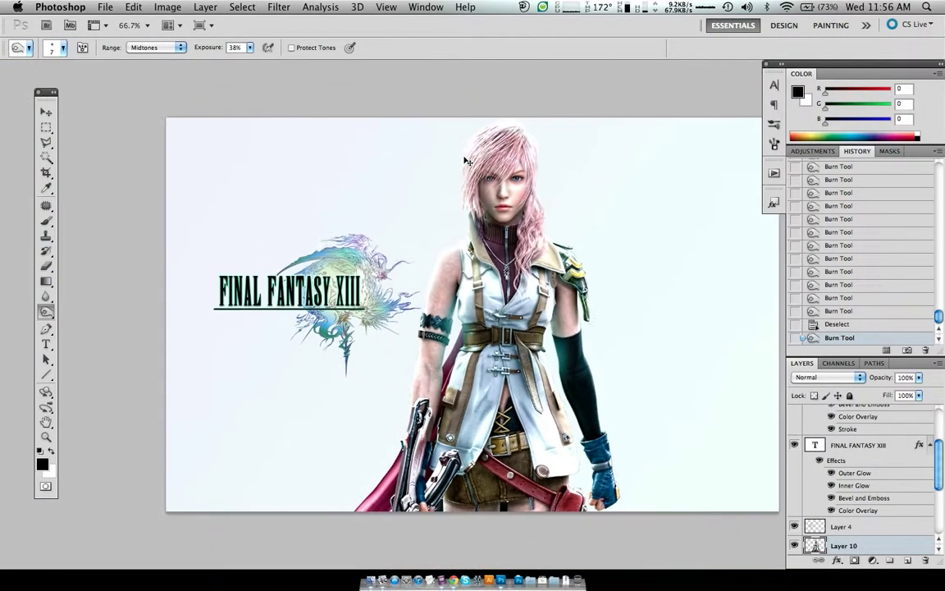
{"action": "left_click", "coordinate": [793, 546]}
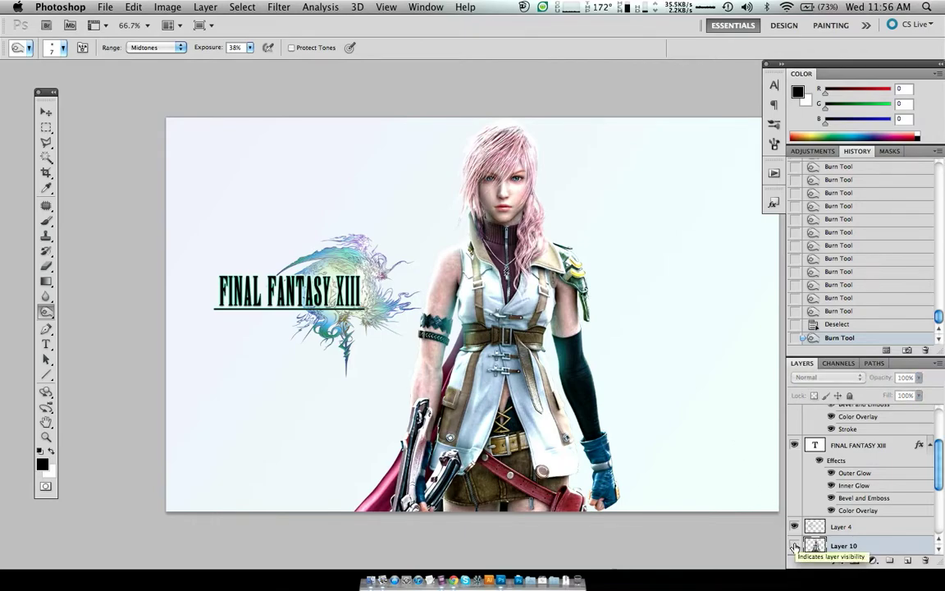
{"action": "left_click", "coordinate": [794, 546]}
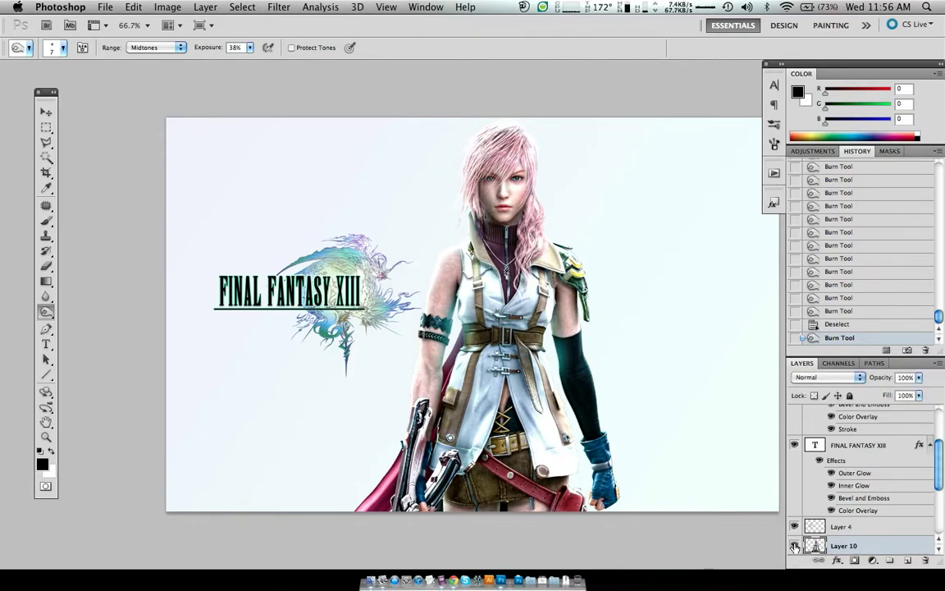
{"action": "left_click", "coordinate": [794, 545]}
{"action": "left_click", "coordinate": [794, 546]}
{"action": "left_click", "coordinate": [795, 546]}
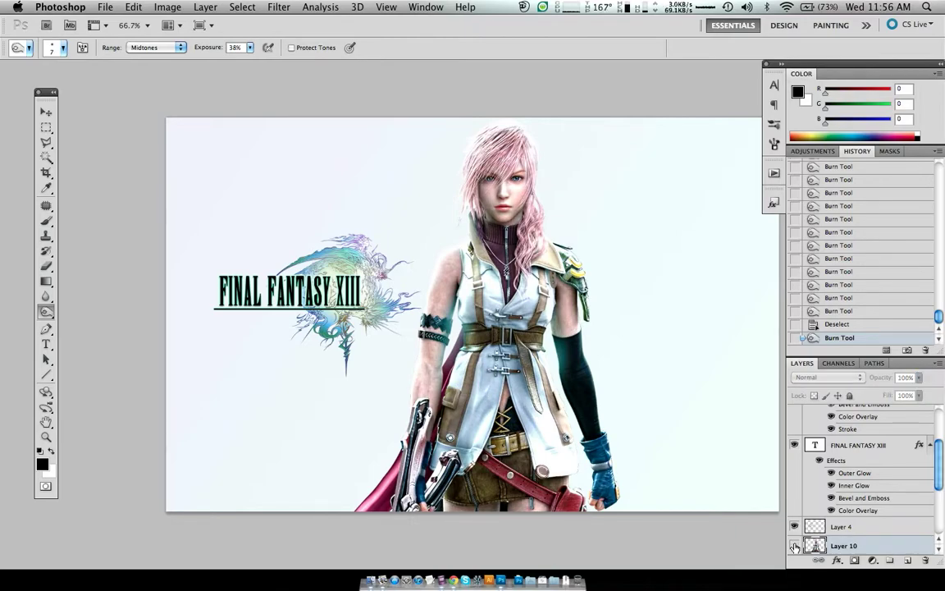
{"action": "left_click", "coordinate": [794, 546]}
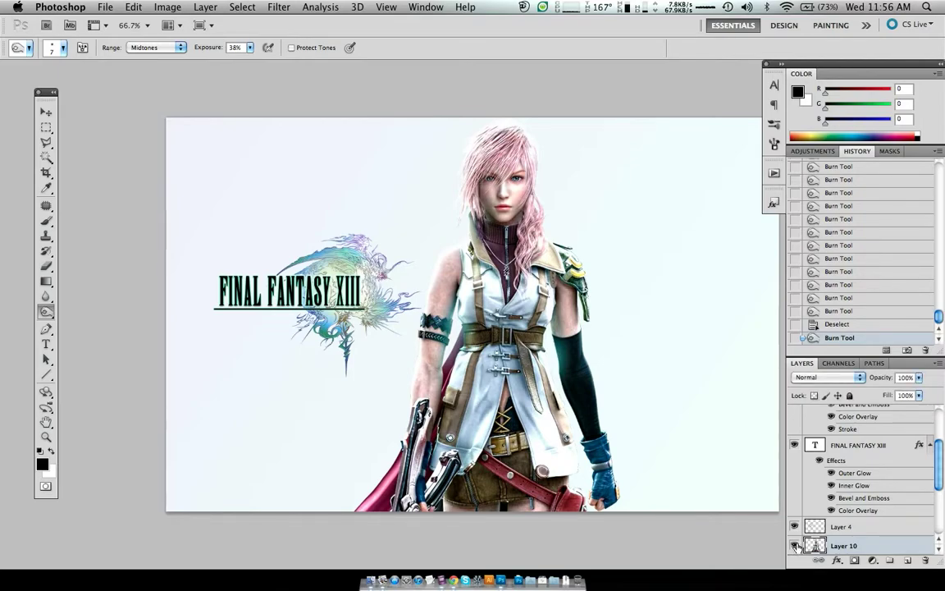
{"action": "left_click", "coordinate": [794, 546]}
{"action": "left_click", "coordinate": [795, 546]}
{"action": "left_click", "coordinate": [794, 546]}
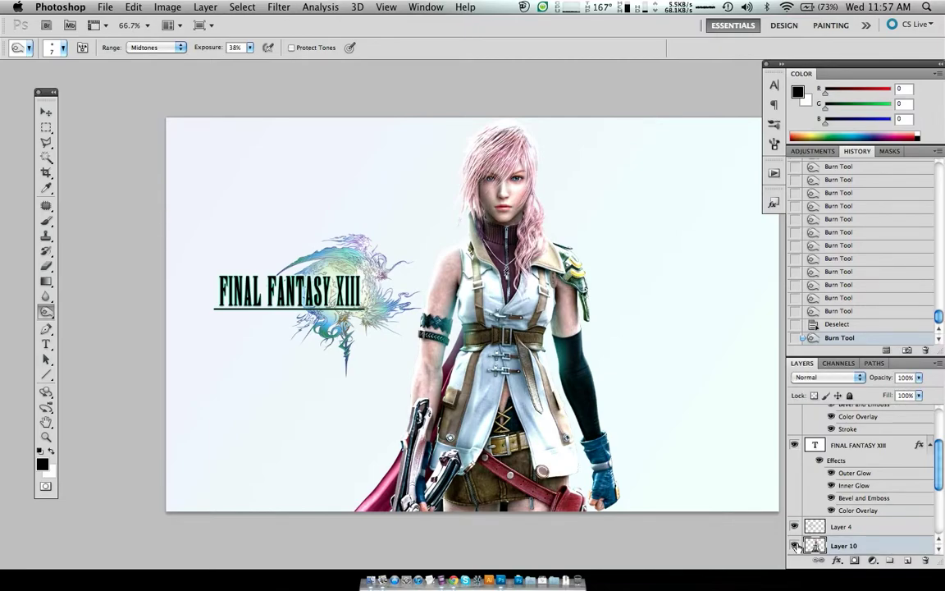
{"action": "left_click", "coordinate": [794, 546]}
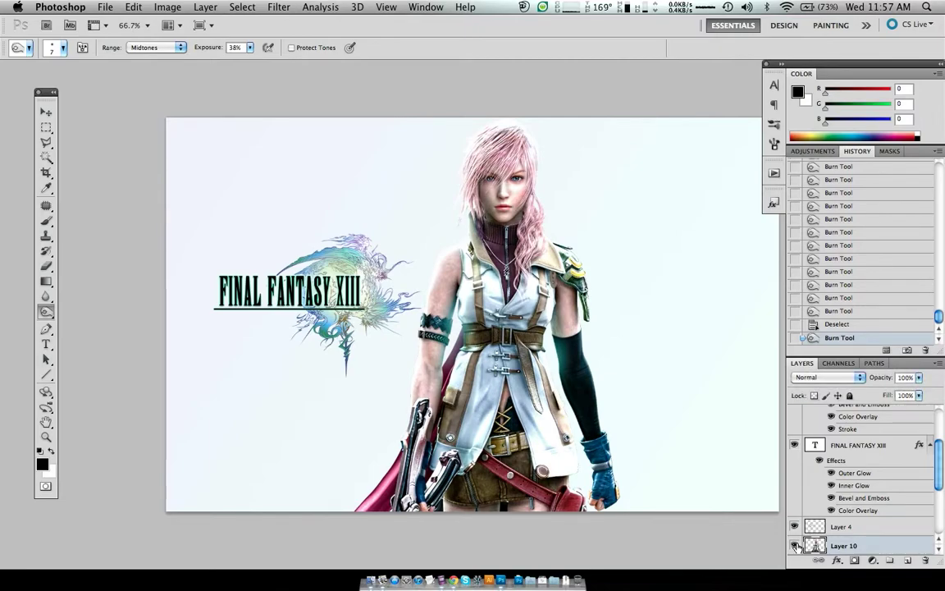